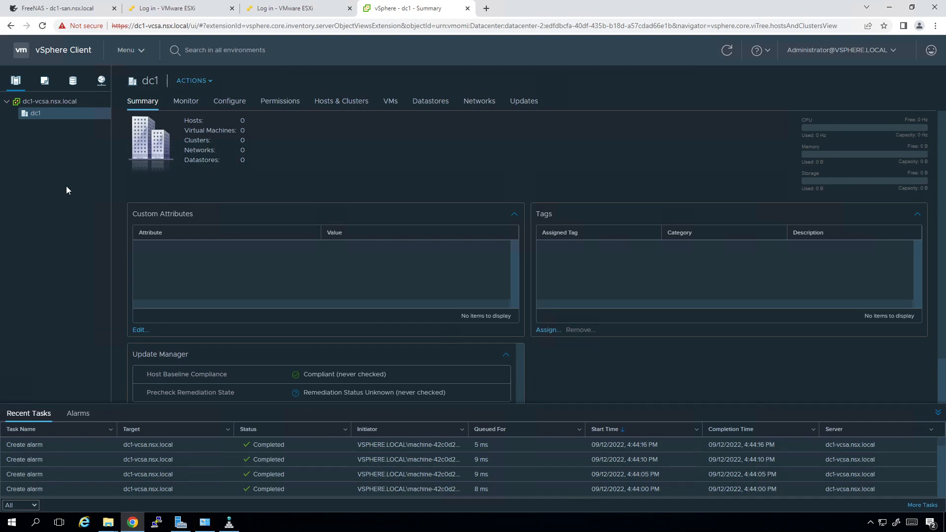
Start adding host dc1-esxi4 to the dc1 datacenter
{"action": "right_click", "coordinate": [32, 117]}
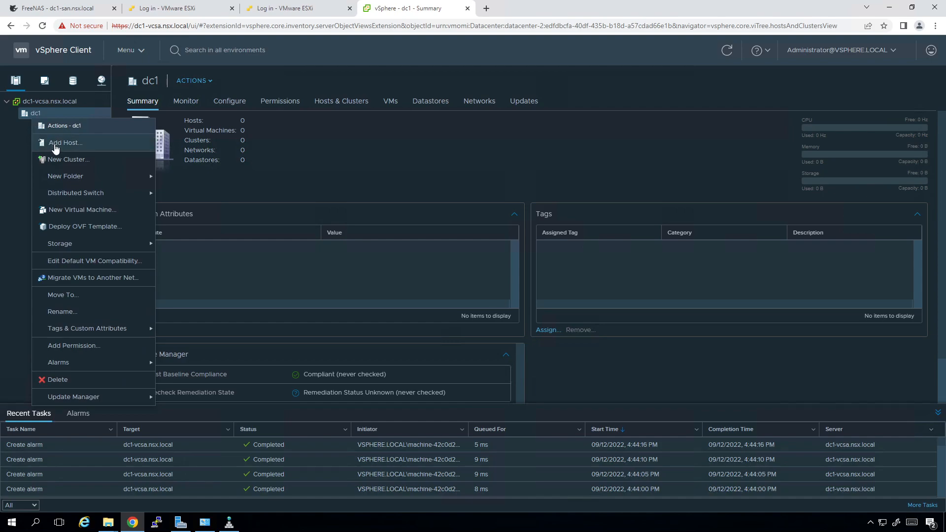
{"action": "left_click", "coordinate": [56, 146]}
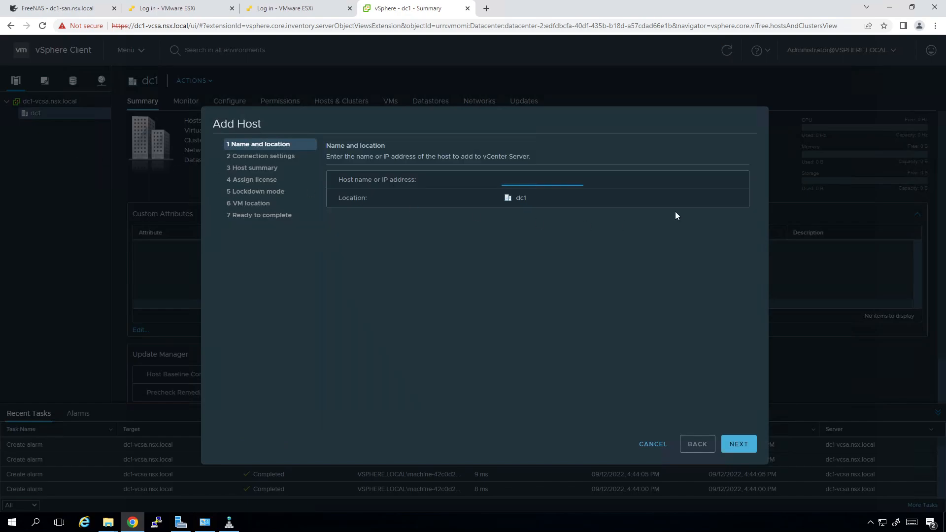
{"action": "type", "text": "dc1-esxi4"}
{"action": "left_click", "coordinate": [730, 444]}
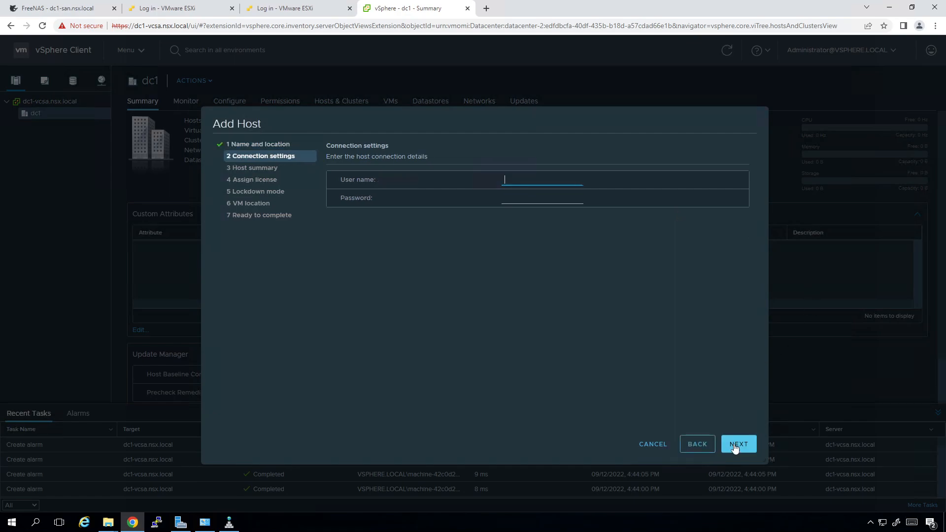
Log in with user root and the host password, then select the alert's certificate thumbprint
{"action": "type", "text": "root"}
{"action": "key", "text": "Tab"}
{"action": "type", "text": "VMware1!"}
{"action": "left_click", "coordinate": [746, 444]}
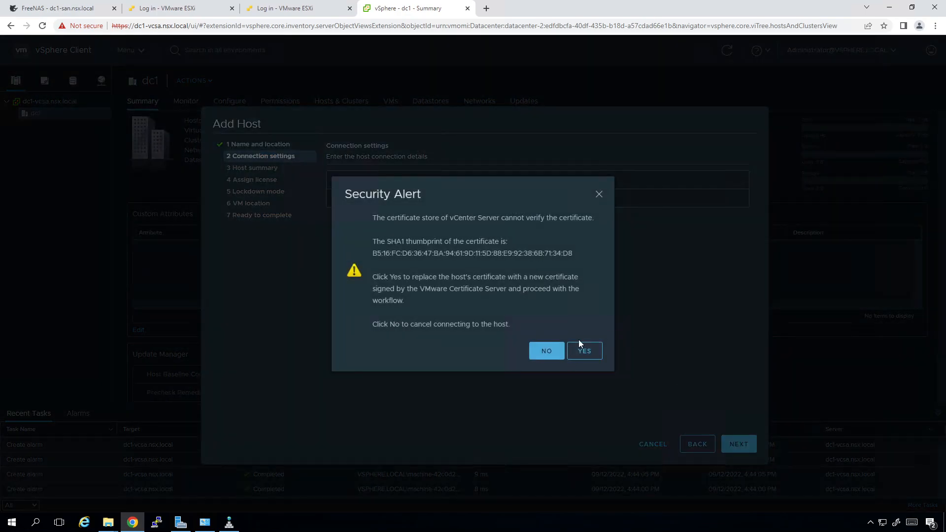
{"action": "left_click_drag", "start_coordinate": [575, 256], "coordinate": [366, 257]}
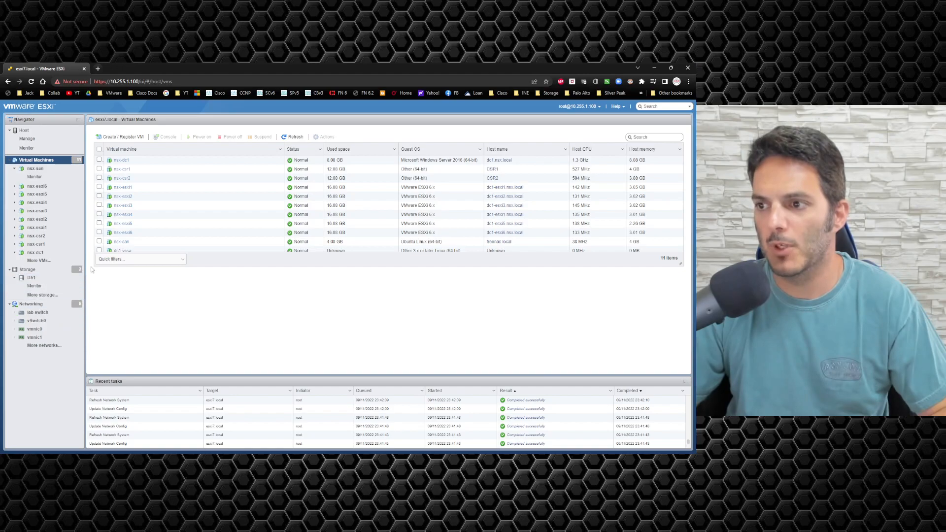
Log in to the nsx-esxi4 console and show View Support Information with its SSL thumbprint
{"action": "left_click", "coordinate": [123, 214]}
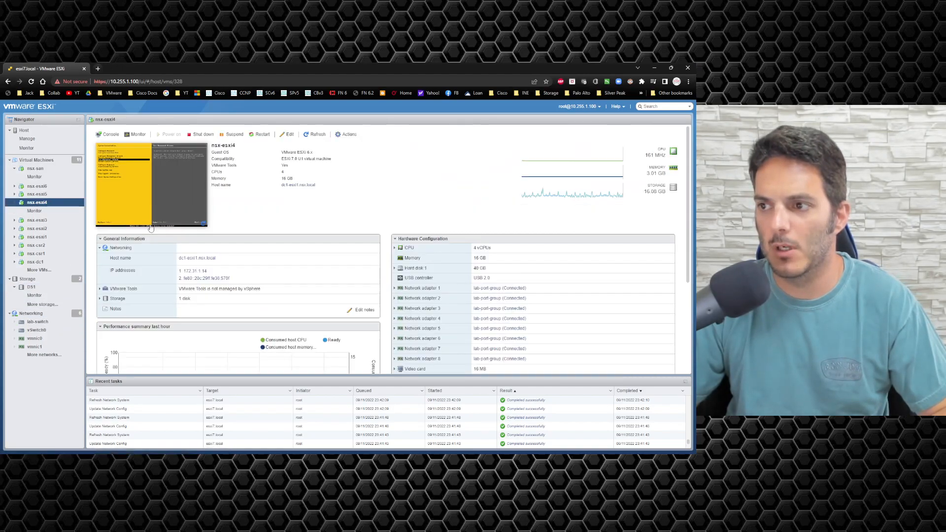
{"action": "left_click", "coordinate": [162, 179]}
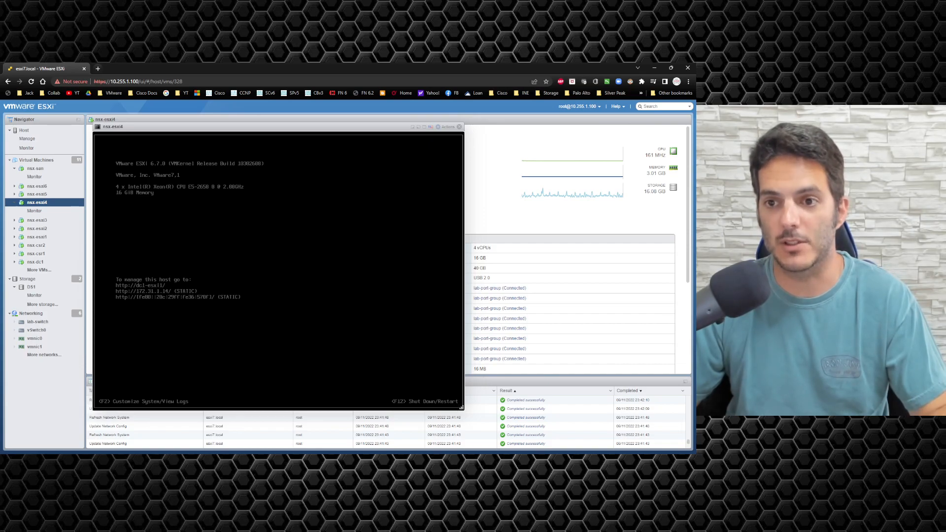
{"action": "key", "text": "F2"}
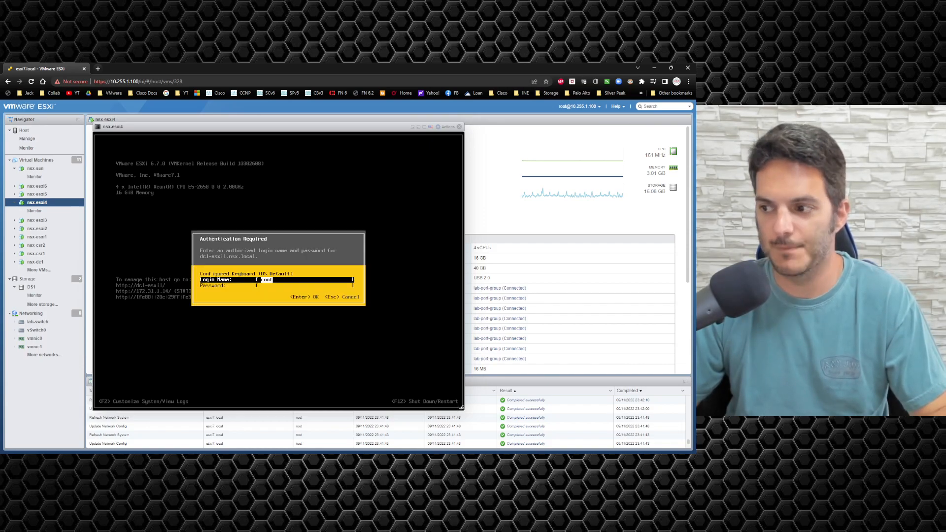
{"action": "key", "text": "Tab"}
{"action": "type", "text": "***"}
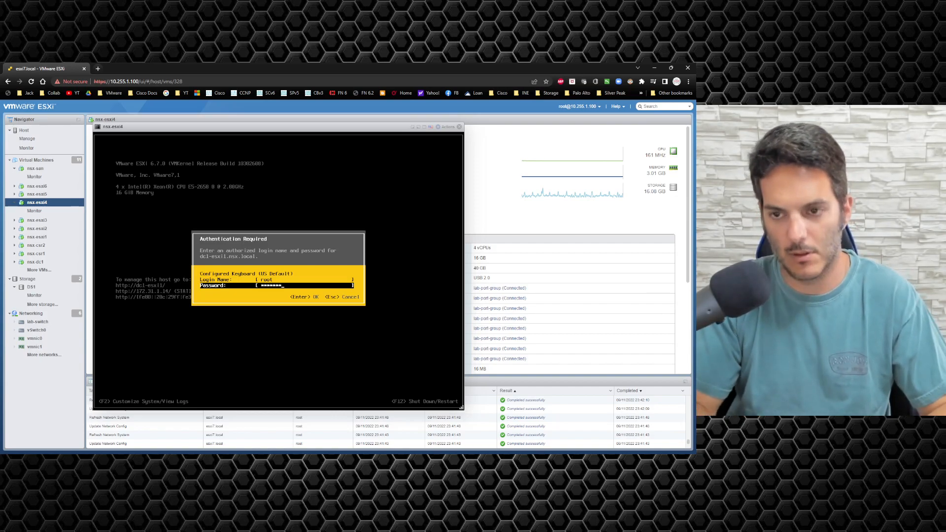
{"action": "key", "text": "Return"}
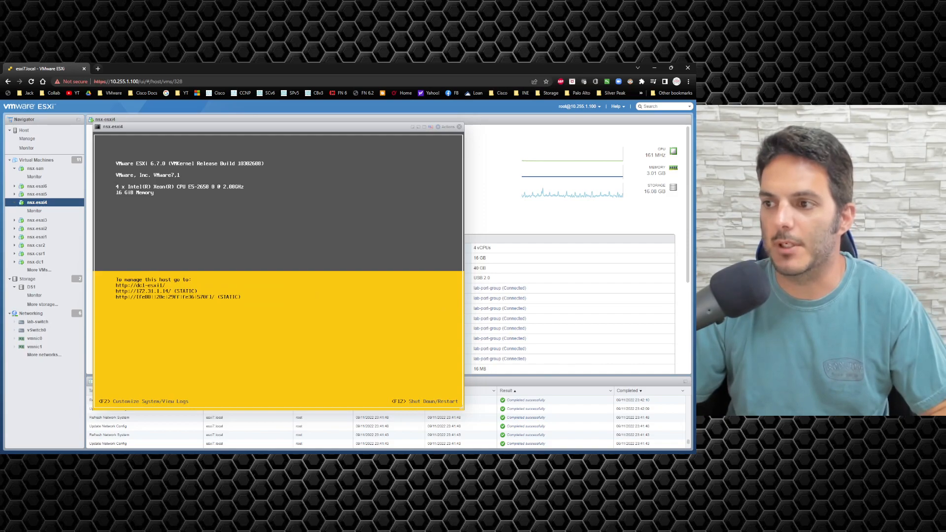
{"action": "key", "text": "Down"}
{"action": "key", "text": "Down"}
{"action": "key", "text": "Down"}
{"action": "key", "text": "Down"}
{"action": "key", "text": "Down"}
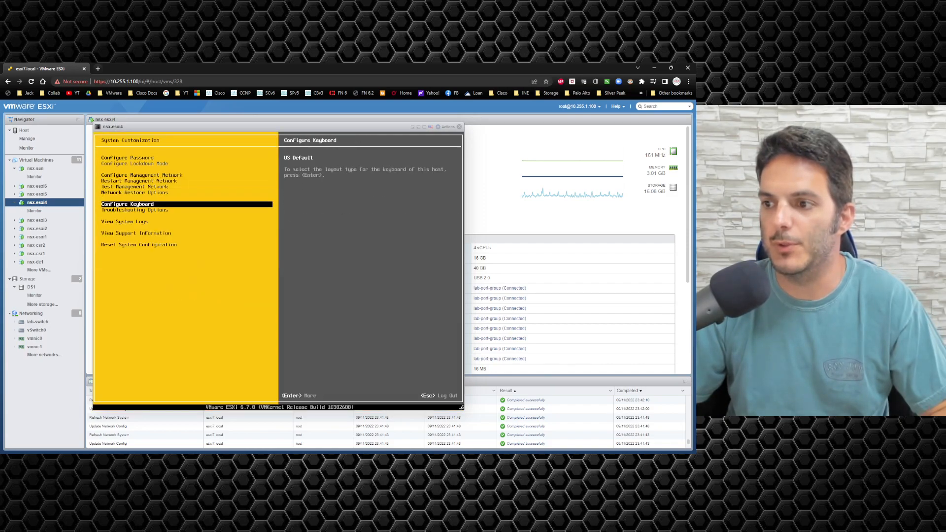
{"action": "key", "text": "Down"}
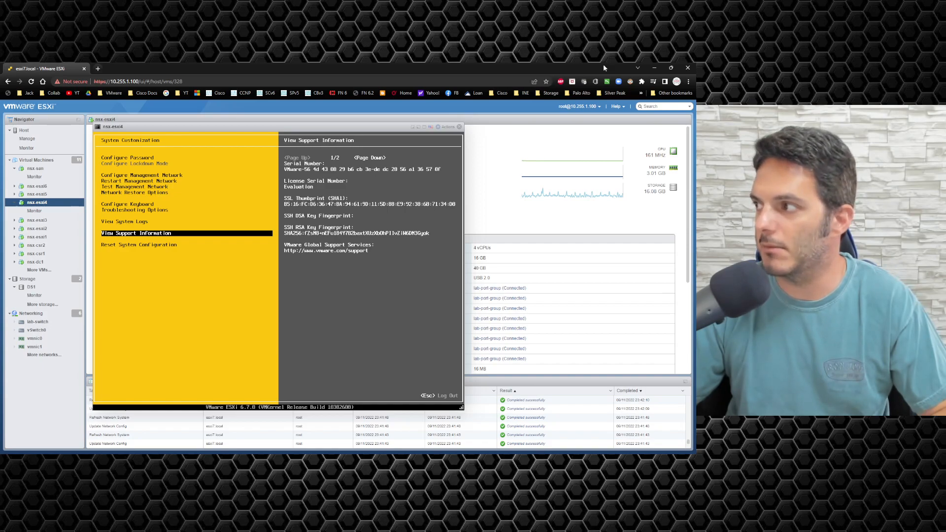
Minimize the ESXi window and select the alert thumbprint's final characters 34:D8
{"action": "left_click", "coordinate": [654, 67]}
{"action": "left_click", "coordinate": [428, 245]}
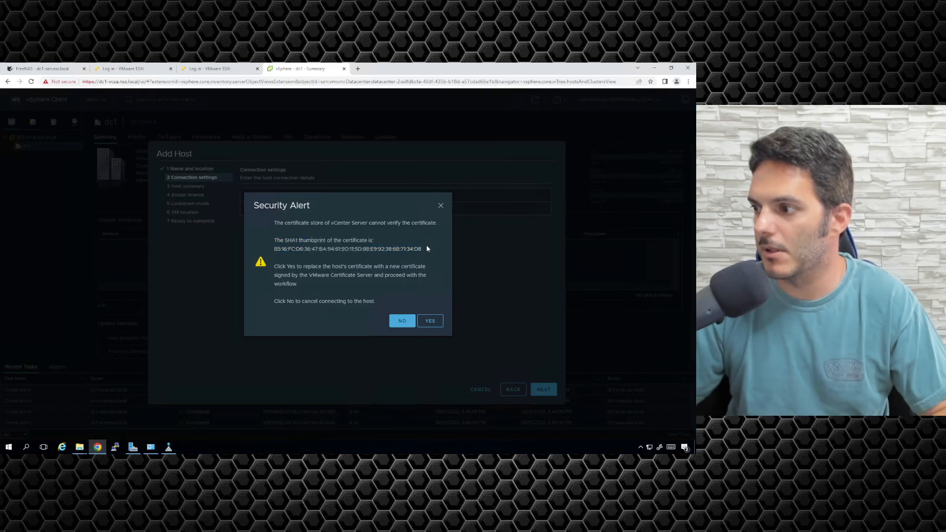
{"action": "left_click_drag", "start_coordinate": [421, 249], "coordinate": [406, 250]}
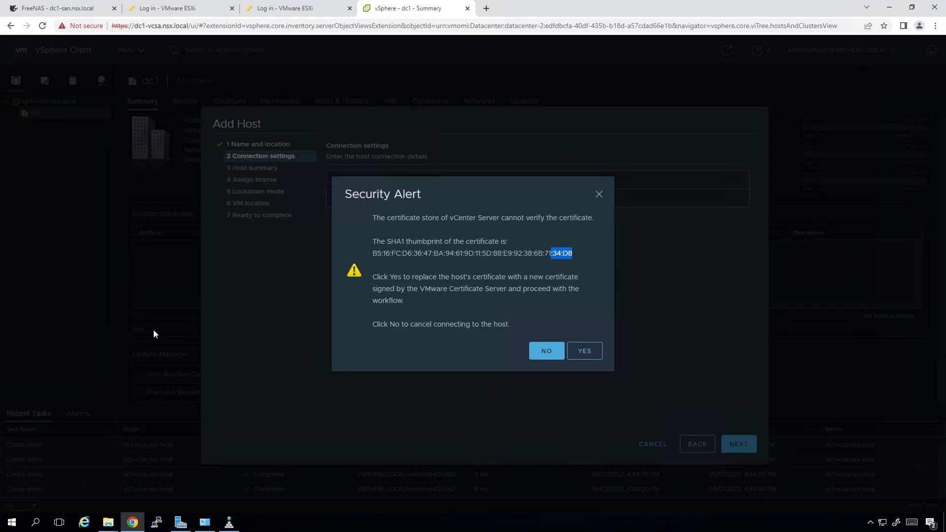
Accept the certificate, keep evaluation license and lockdown disabled, finish, then check dc1-esxi4.nsx.local and dc1 summaries
{"action": "left_click", "coordinate": [592, 356]}
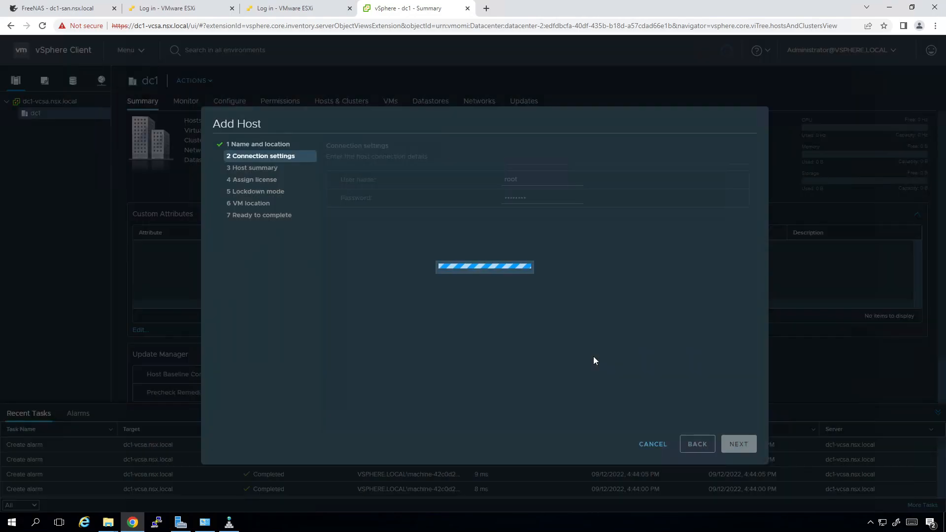
{"action": "left_click", "coordinate": [738, 444]}
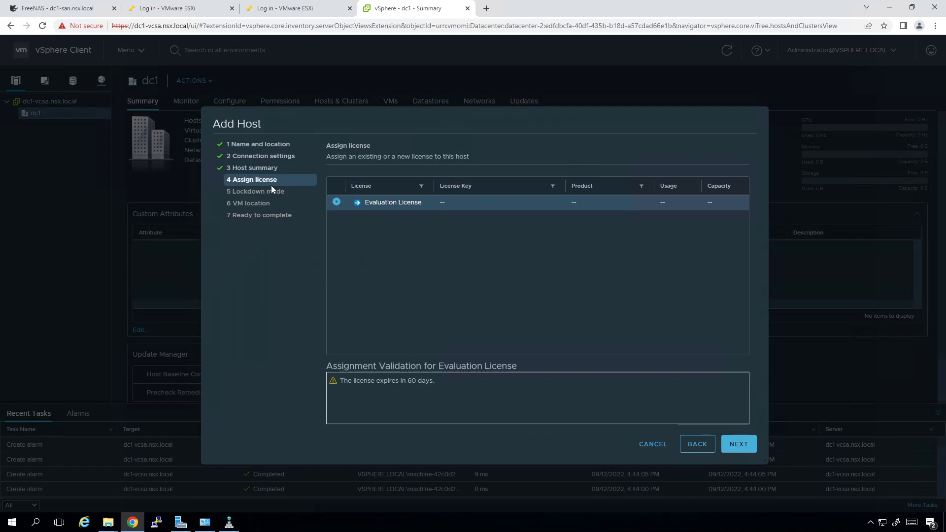
{"action": "left_click", "coordinate": [738, 444]}
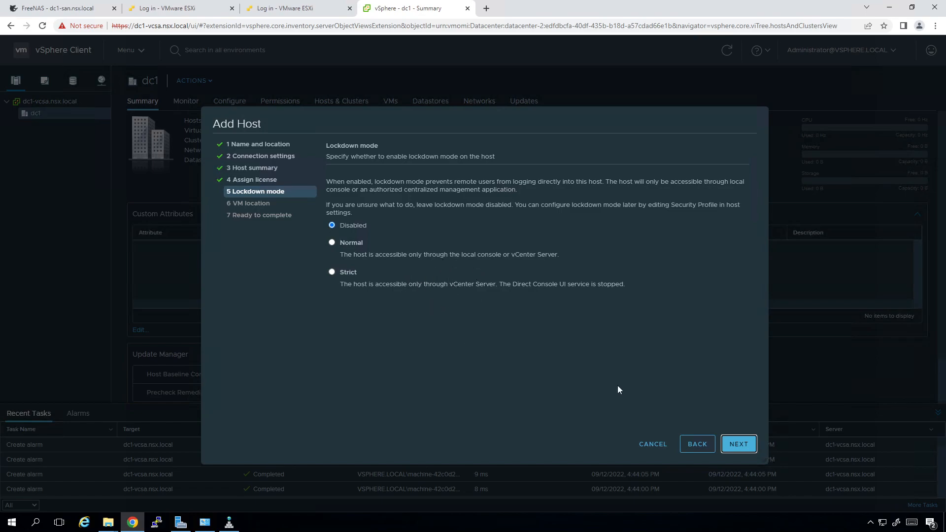
{"action": "left_click", "coordinate": [736, 445]}
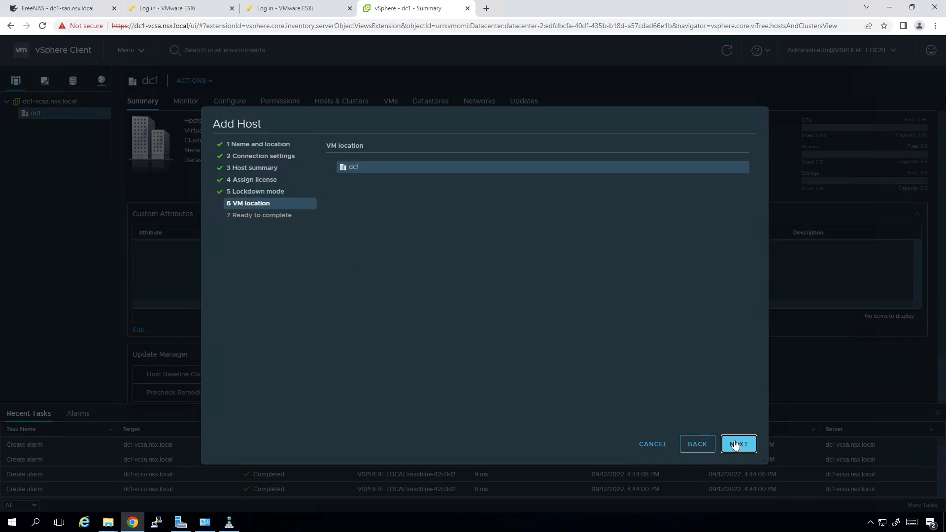
{"action": "left_click", "coordinate": [736, 445]}
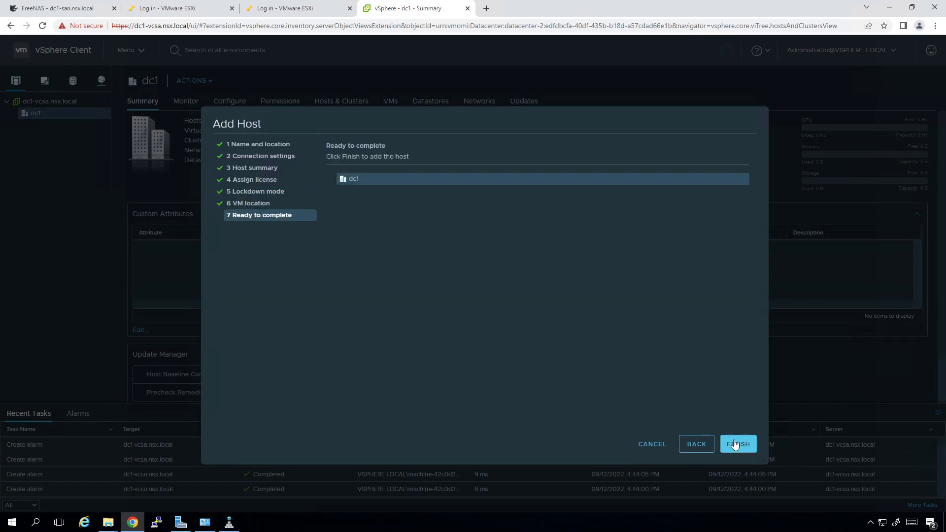
{"action": "left_click", "coordinate": [735, 445]}
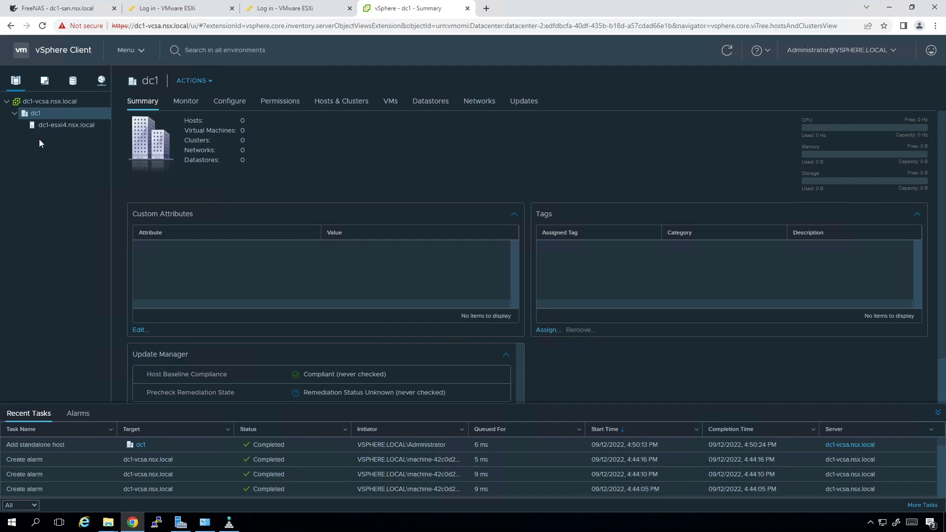
{"action": "left_click", "coordinate": [56, 128]}
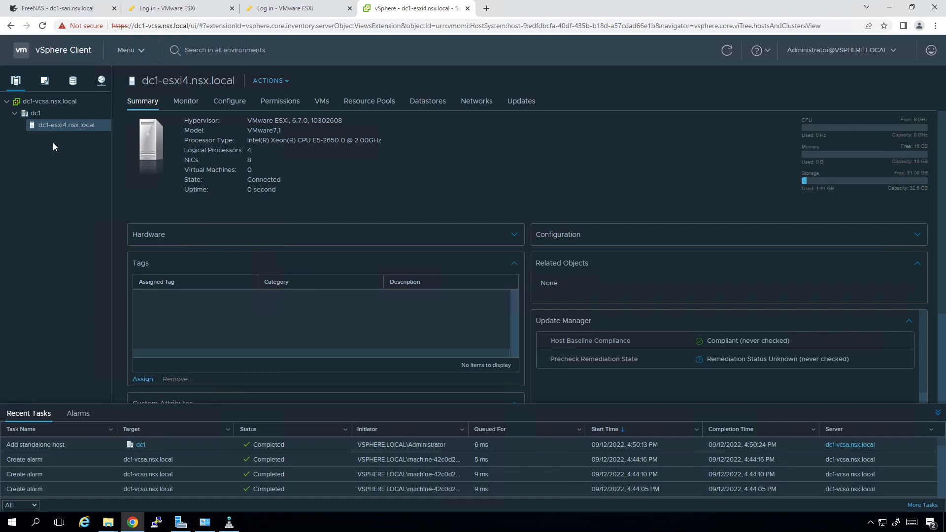
{"action": "left_click", "coordinate": [42, 114]}
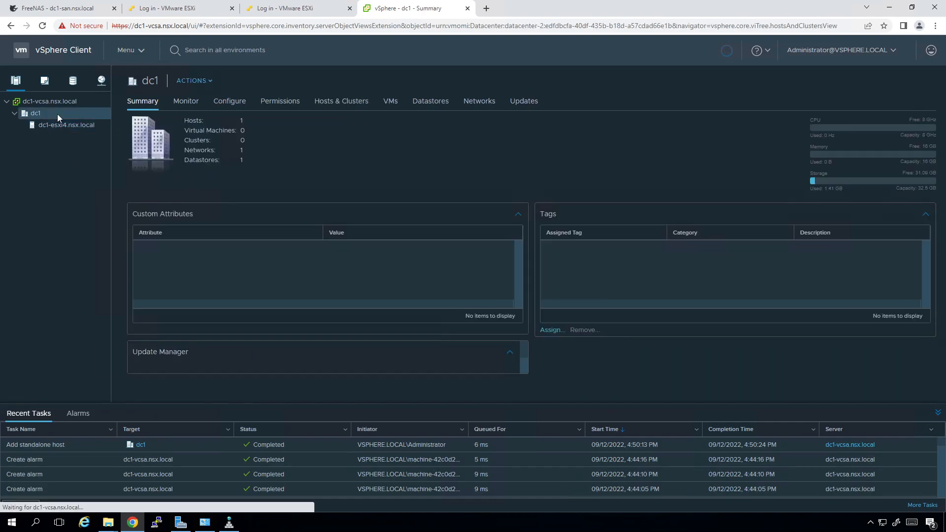
Define a new dc1 cluster named dc1-comp-cluster1 with DRS and vSphere HA switched on
{"action": "right_click", "coordinate": [57, 114]}
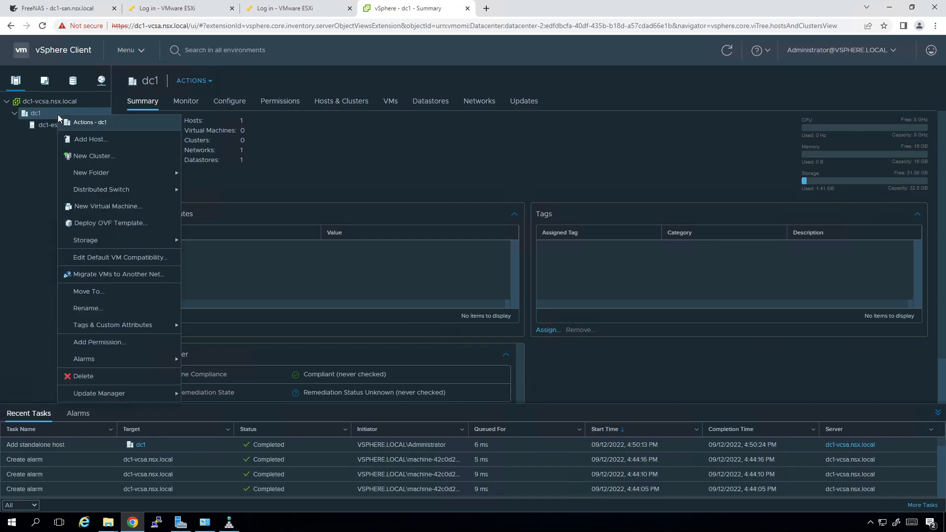
{"action": "left_click", "coordinate": [120, 157]}
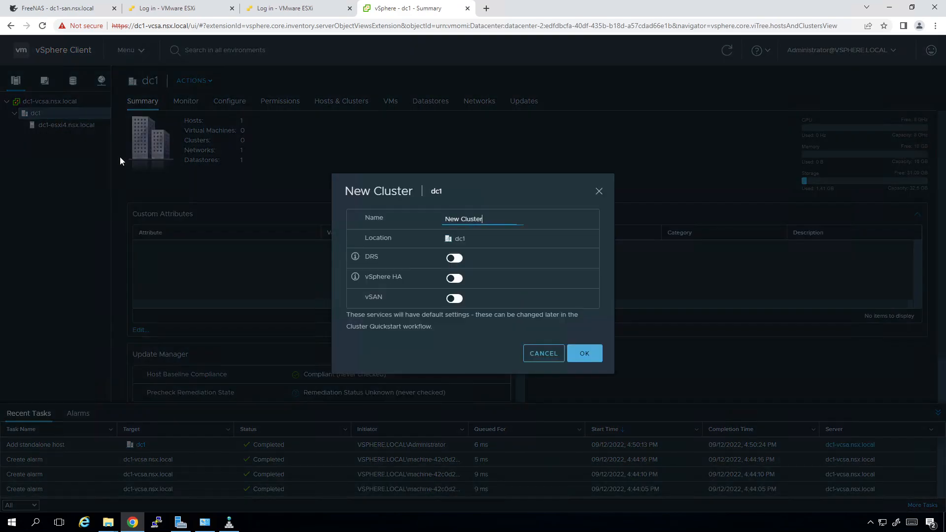
{"action": "key", "text": "BackSpace"}
{"action": "key", "text": "BackSpace"}
{"action": "key", "text": "BackSpace"}
{"action": "key", "text": "BackSpace"}
{"action": "key", "text": "BackSpace"}
{"action": "key", "text": "BackSpace"}
{"action": "key", "text": "BackSpace"}
{"action": "key", "text": "BackSpace"}
{"action": "key", "text": "BackSpace"}
{"action": "key", "text": "BackSpace"}
{"action": "type", "text": "dc1-comp-cluster"}
{"action": "left_click", "coordinate": [454, 257]}
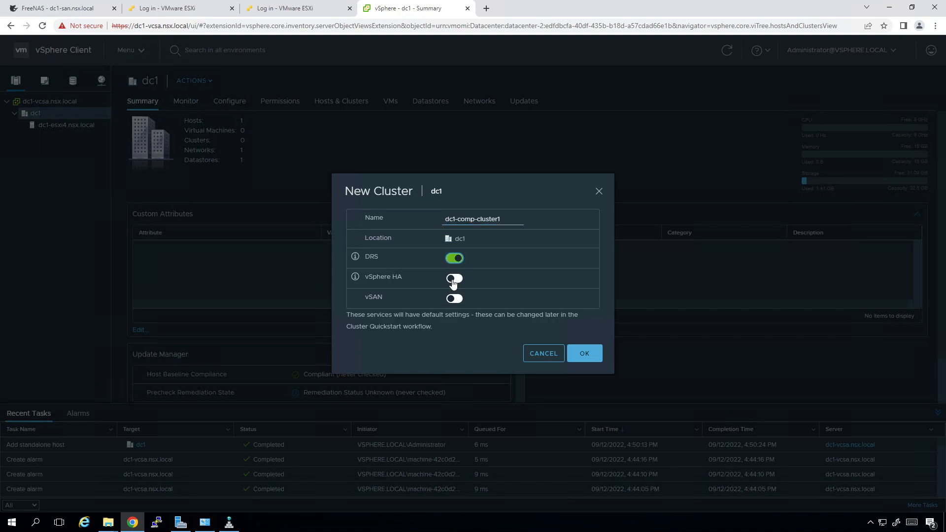
{"action": "left_click", "coordinate": [453, 279]}
{"action": "mouse_move", "coordinate": [358, 263]}
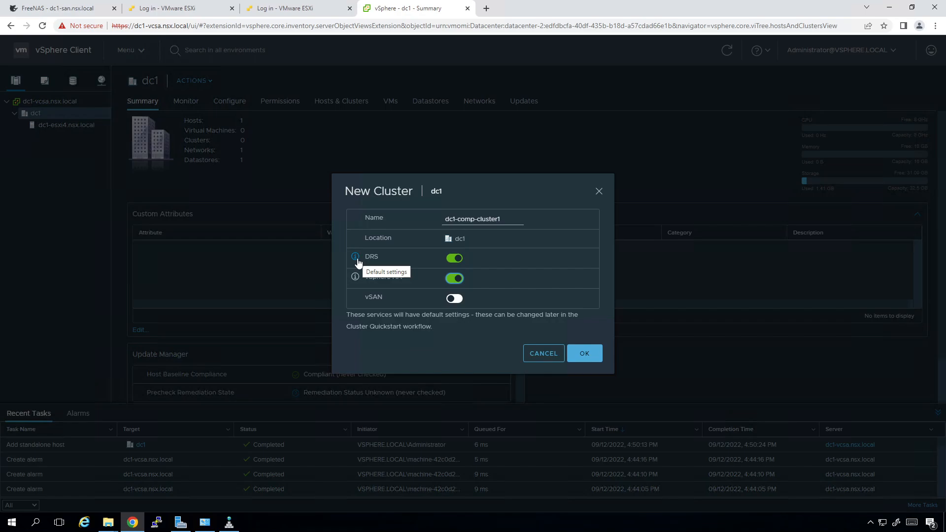
{"action": "mouse_move", "coordinate": [358, 284]}
Create dc1-comp-cluster1 and open the Quickstart Add hosts form
{"action": "left_click", "coordinate": [584, 353]}
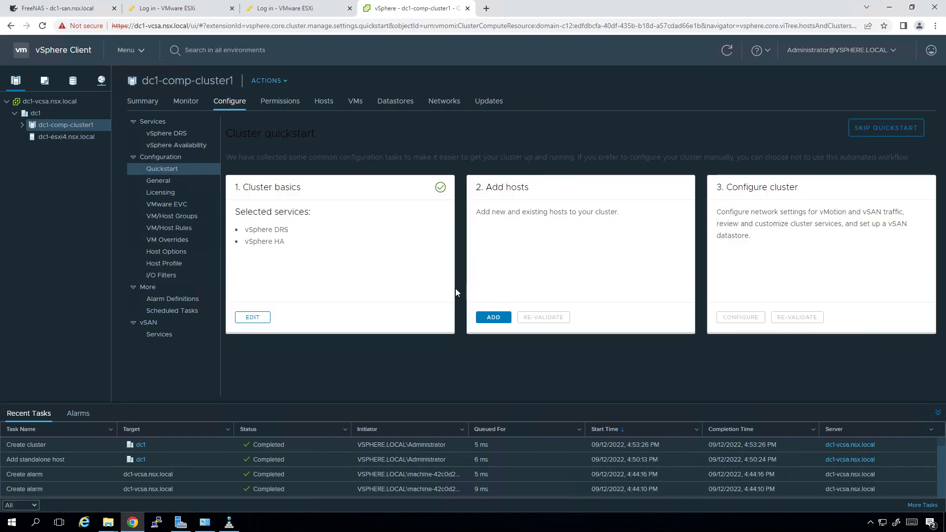
{"action": "left_click", "coordinate": [492, 318]}
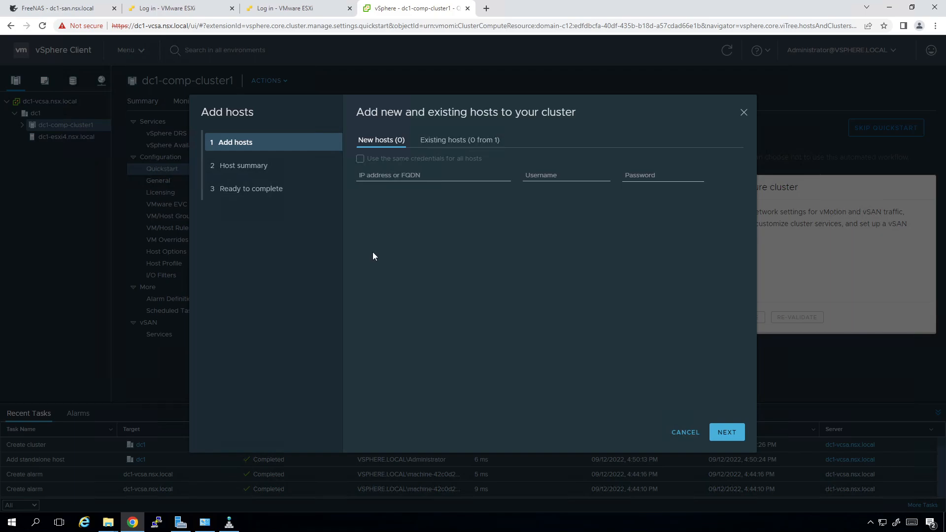
Enter new hosts dc1-esxi1 and dc1-esxi2 with user root and their passwords
{"action": "left_click", "coordinate": [404, 179]}
{"action": "type", "text": "d"}
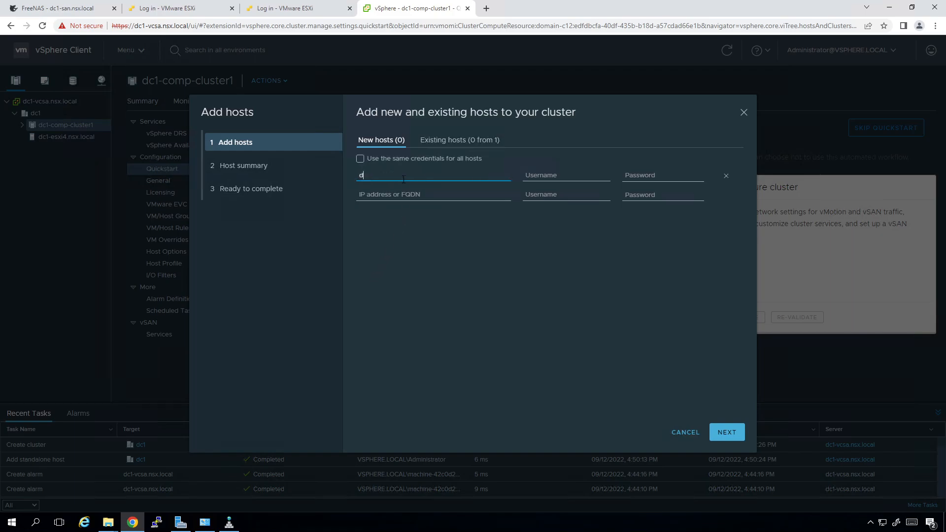
{"action": "type", "text": "c1-esxi1"}
{"action": "key", "text": "Tab"}
{"action": "type", "text": "root"}
{"action": "key", "text": "Tab"}
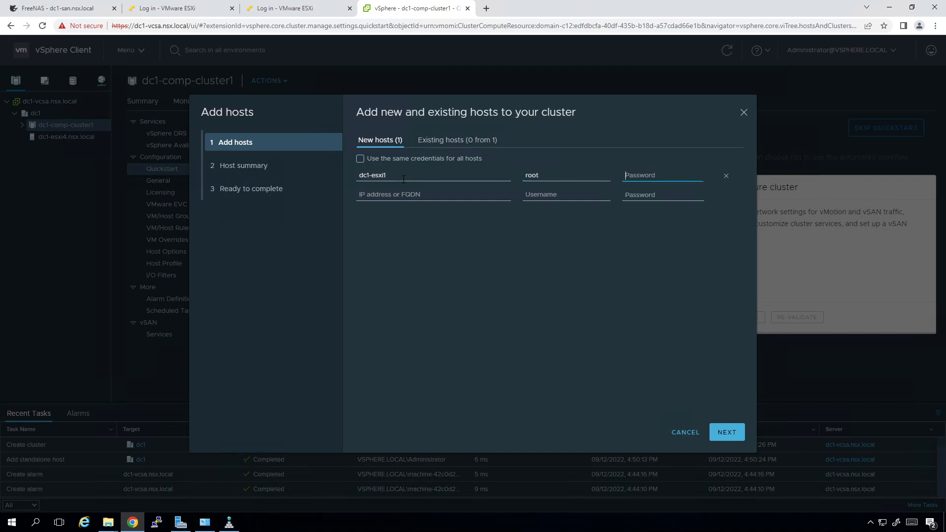
{"action": "type", "text": "VMware1!"}
{"action": "key", "text": "Tab"}
{"action": "type", "text": "dc1"}
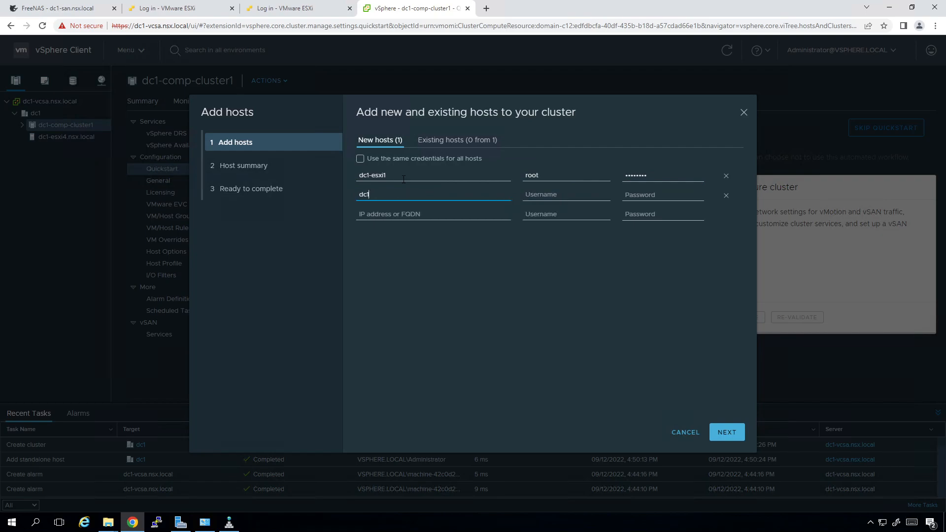
{"action": "type", "text": "-esxi2"}
{"action": "key", "text": "Tab"}
{"action": "type", "text": "ro"}
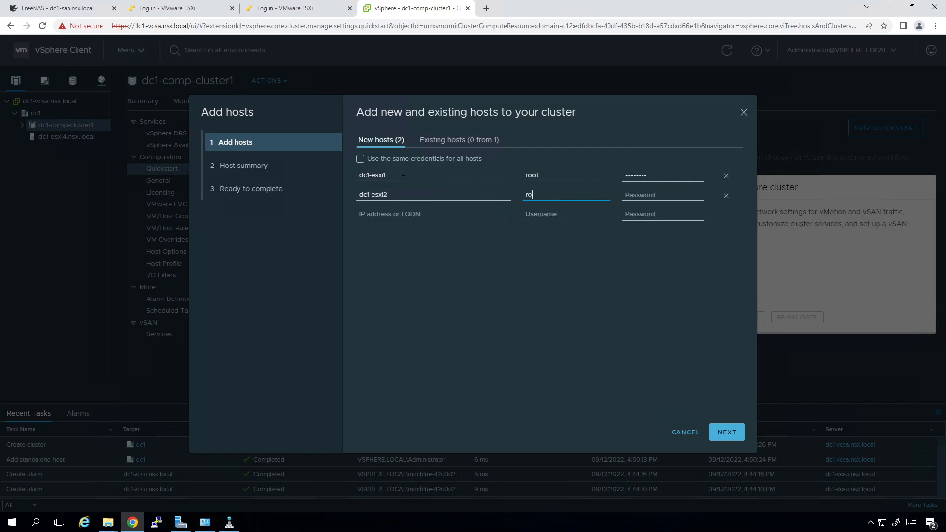
{"action": "type", "text": "otVMware1!"}
Add dc1-esxi3 with user root and its password, then submit the three hosts
{"action": "key", "text": "Tab"}
{"action": "type", "text": "dc1-esxi3"}
{"action": "key", "text": "Tab"}
{"action": "type", "text": "root"}
{"action": "key", "text": "Tab"}
{"action": "type", "text": "VMware123"}
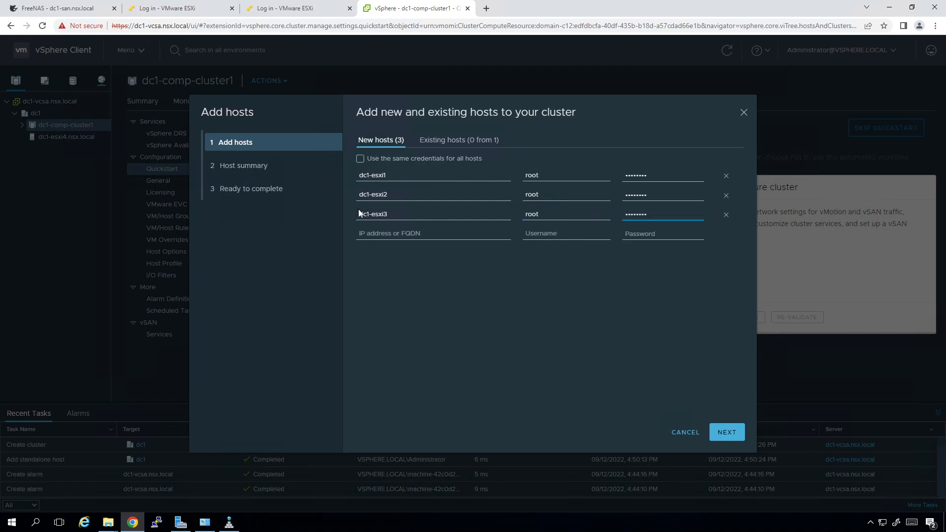
{"action": "left_click", "coordinate": [716, 434]}
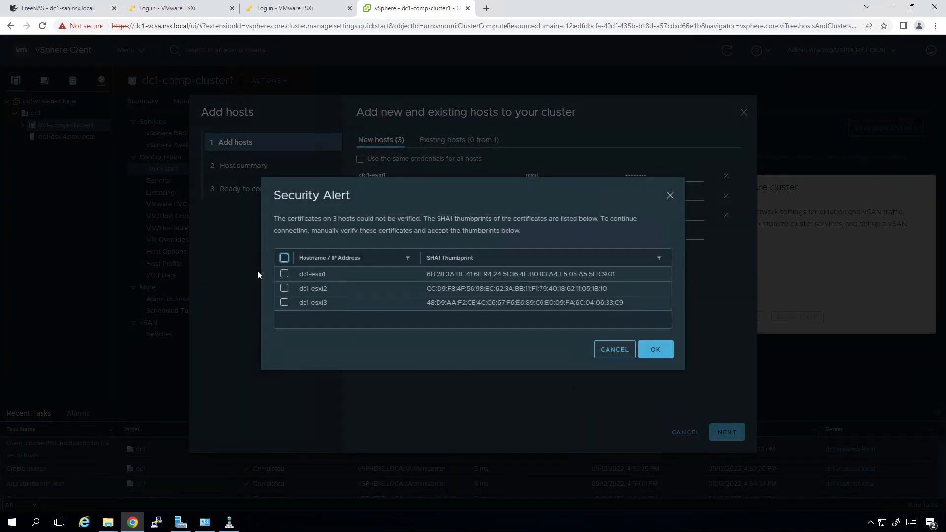
Trust all three certificate thumbprints and complete the wizard to add the hosts to dc1-comp-cluster1
{"action": "left_click", "coordinate": [285, 259]}
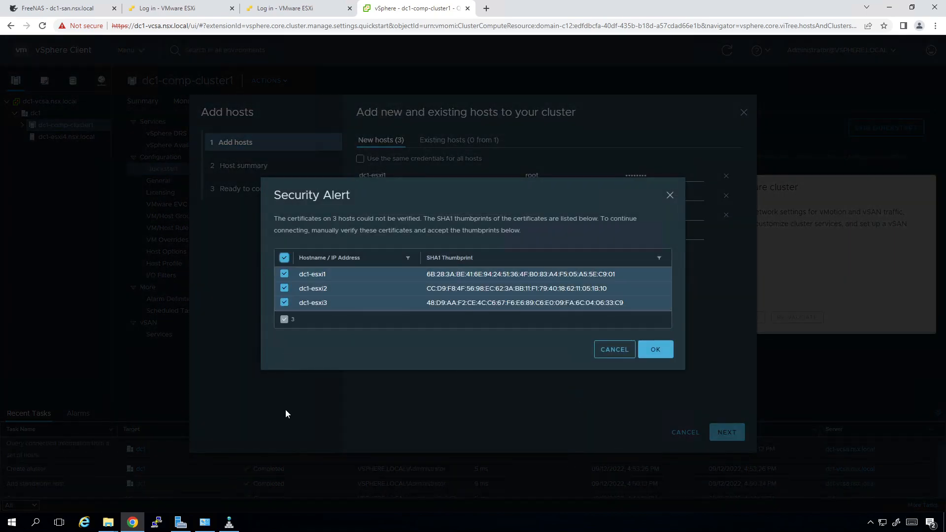
{"action": "left_click", "coordinate": [657, 350]}
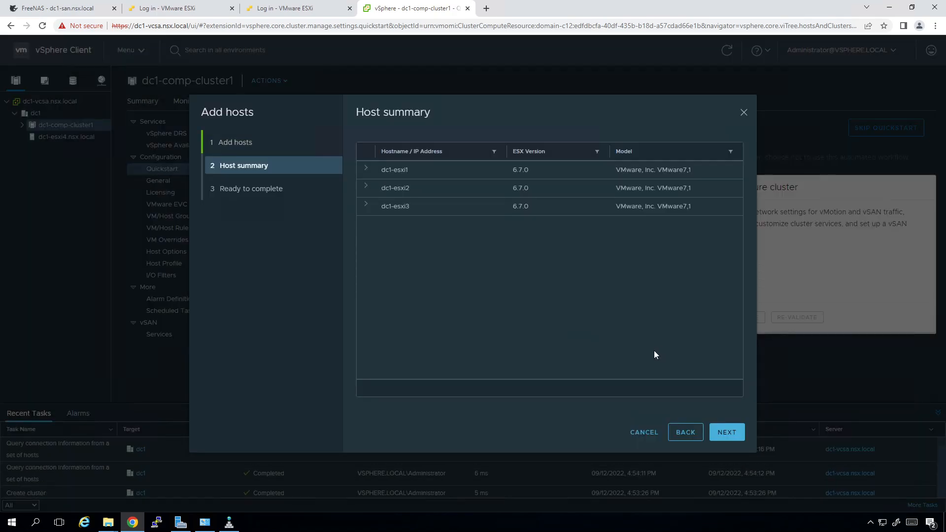
{"action": "left_click", "coordinate": [727, 434]}
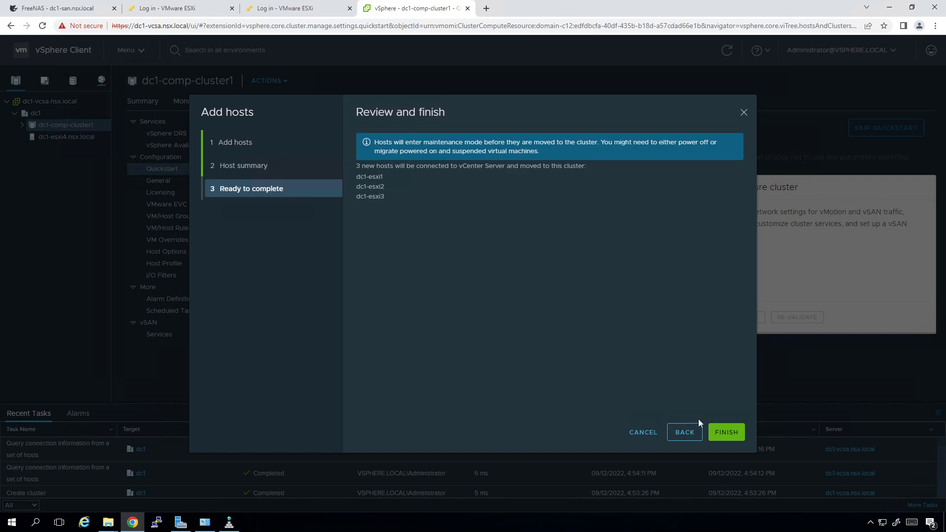
{"action": "left_click", "coordinate": [727, 432]}
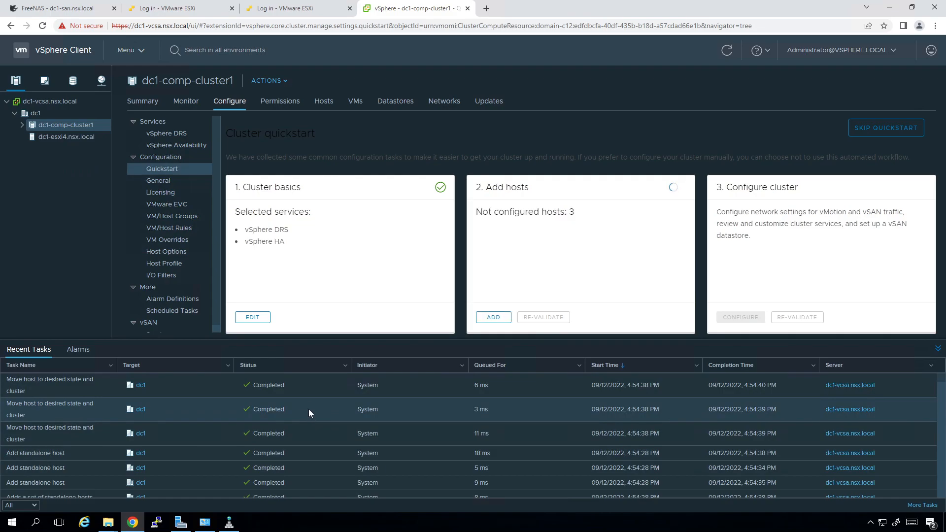
Scroll Recent Tasks to confirm the Add multiple hosts to cluster job completed
{"action": "scroll", "coordinate": [305, 402], "scroll_direction": "down", "scroll_amount": 1}
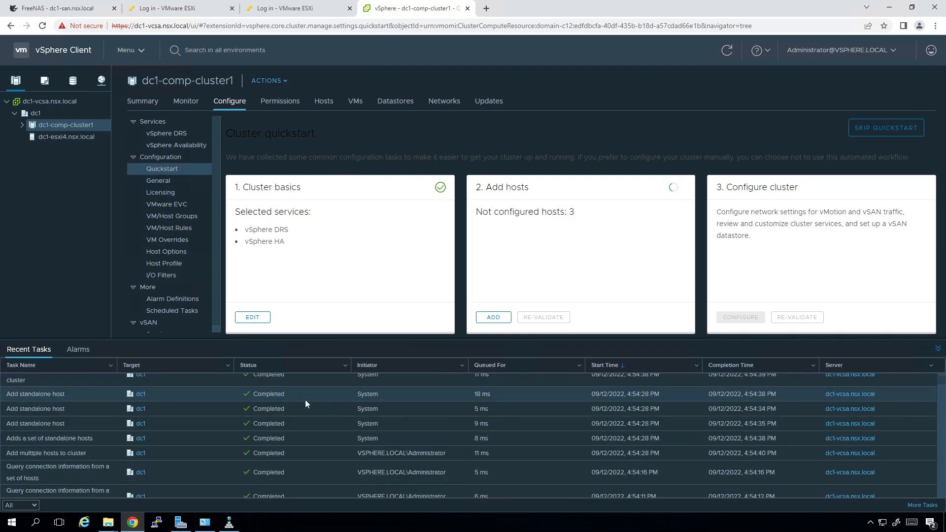
{"action": "scroll", "coordinate": [306, 400], "scroll_direction": "down", "scroll_amount": 2}
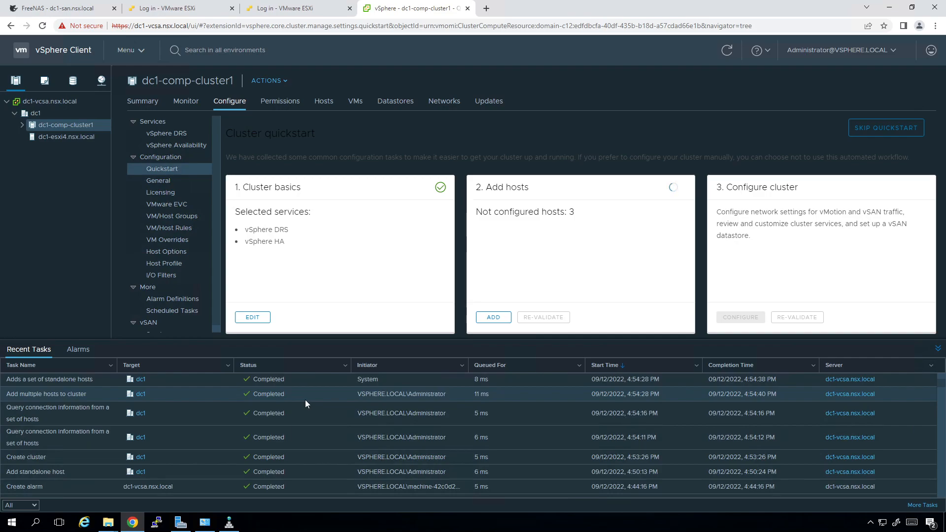
{"action": "scroll", "coordinate": [306, 399], "scroll_direction": "down", "scroll_amount": 3}
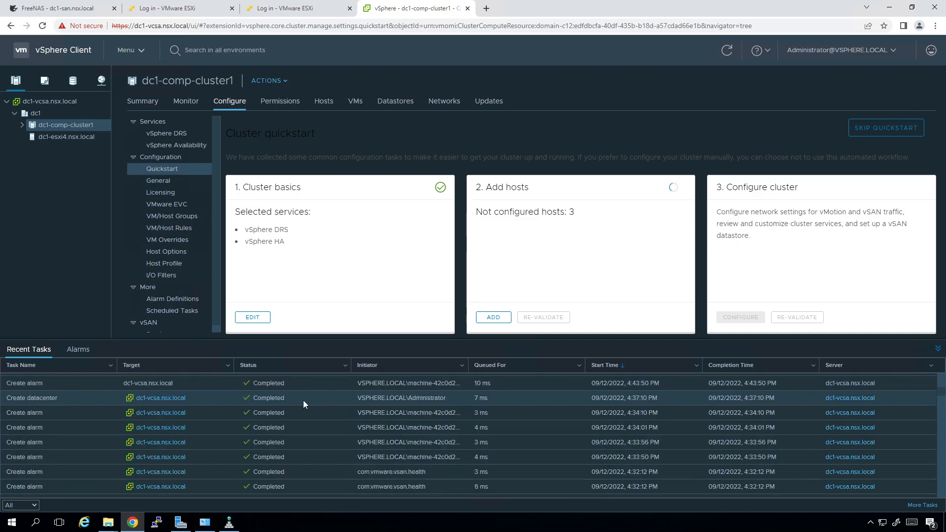
{"action": "scroll", "coordinate": [303, 400], "scroll_direction": "up", "scroll_amount": 6}
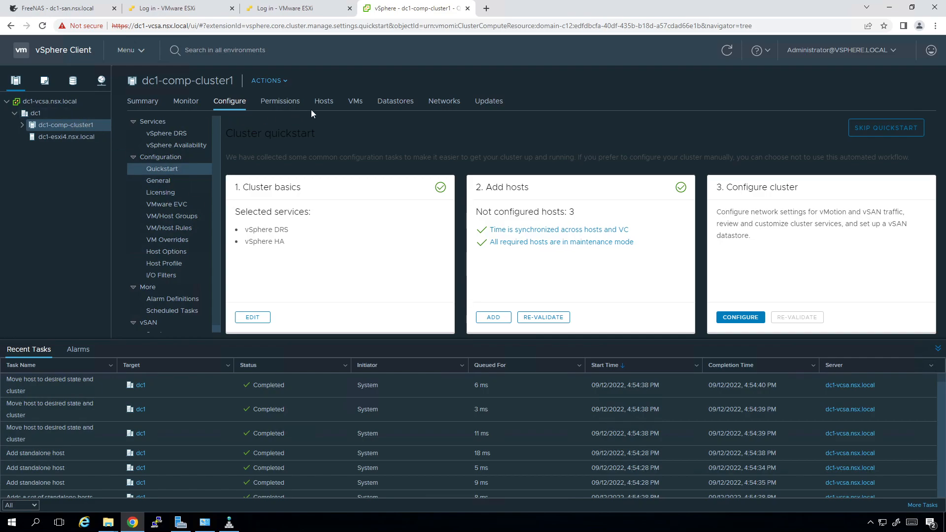
Select dc1-esxi1 through dc1-esxi3 in the Hosts list and exit maintenance mode on all three
{"action": "left_click", "coordinate": [329, 107]}
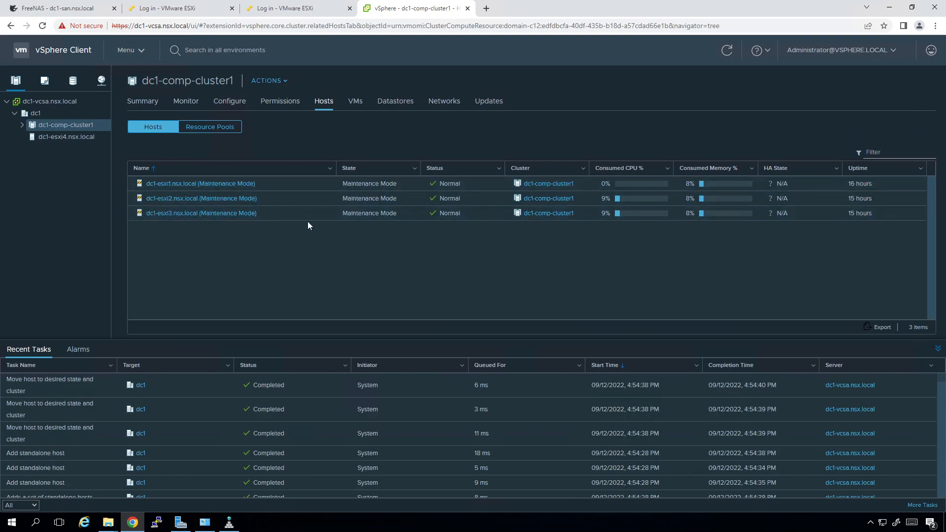
{"action": "left_click", "coordinate": [295, 184]}
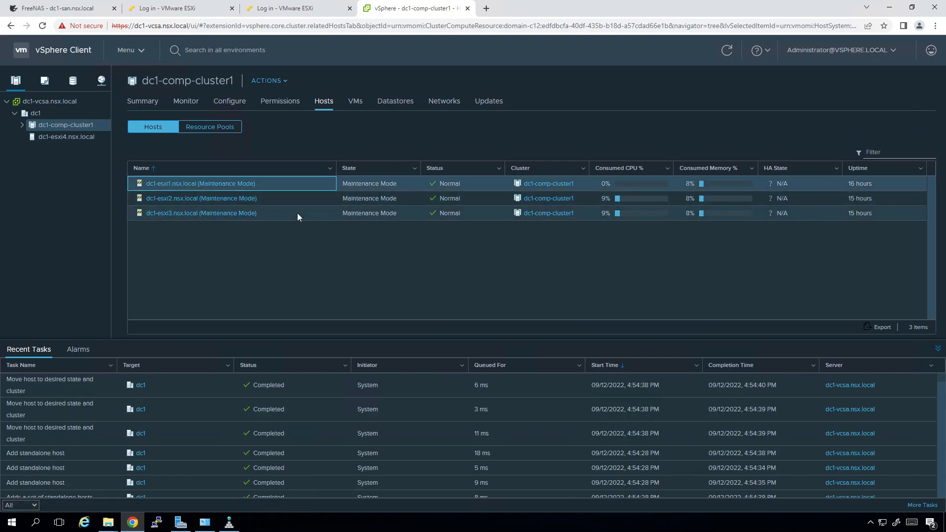
{"action": "left_click", "coordinate": [295, 212], "text": "shift"}
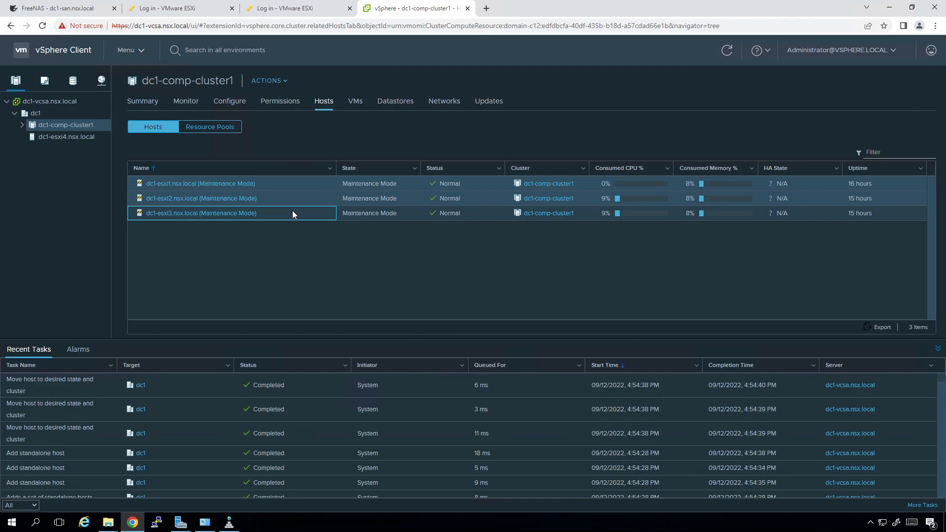
{"action": "right_click", "coordinate": [275, 214]}
{"action": "mouse_move", "coordinate": [311, 237]}
{"action": "left_click", "coordinate": [424, 254]}
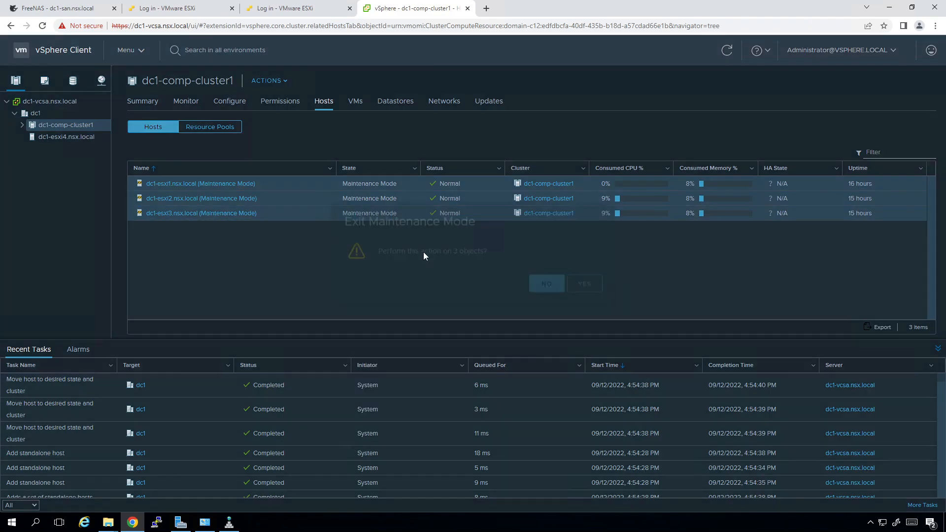
{"action": "left_click", "coordinate": [585, 304]}
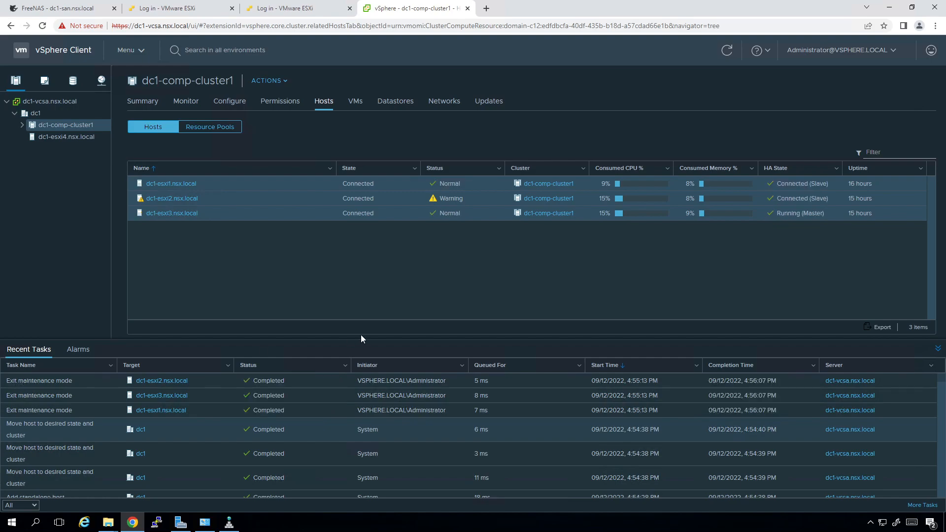
Open Storage Devices for dc1-esxi2, then for dc1-esxi1, showing its two 200 GB FreeNAS iSCSI disks
{"action": "left_click", "coordinate": [22, 125]}
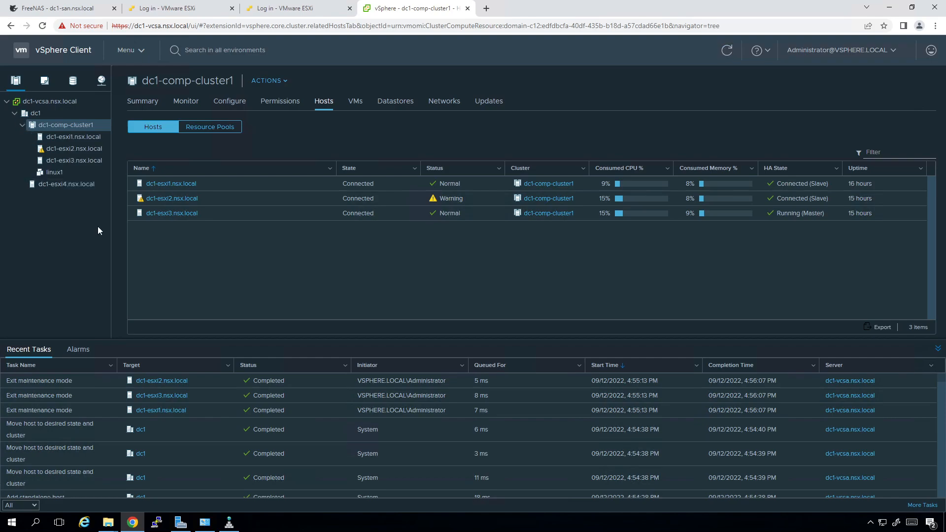
{"action": "left_click", "coordinate": [43, 149]}
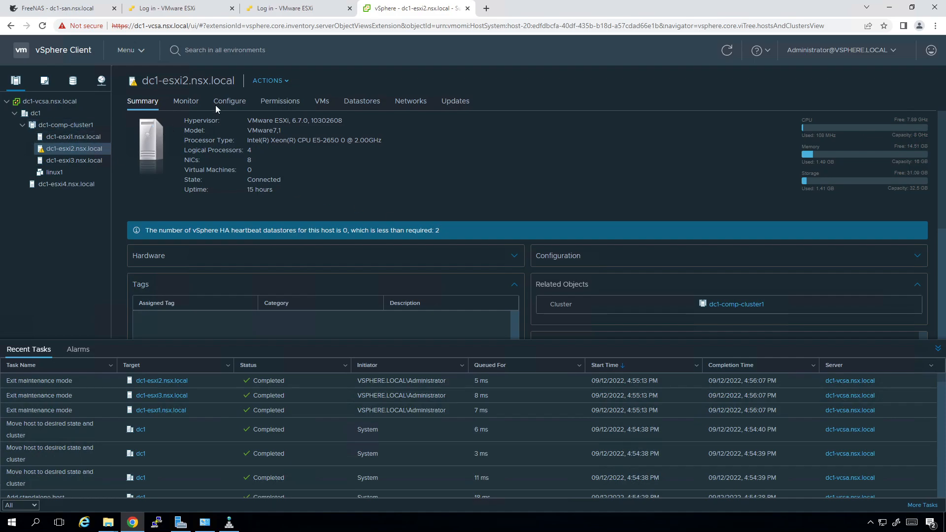
{"action": "left_click", "coordinate": [229, 102]}
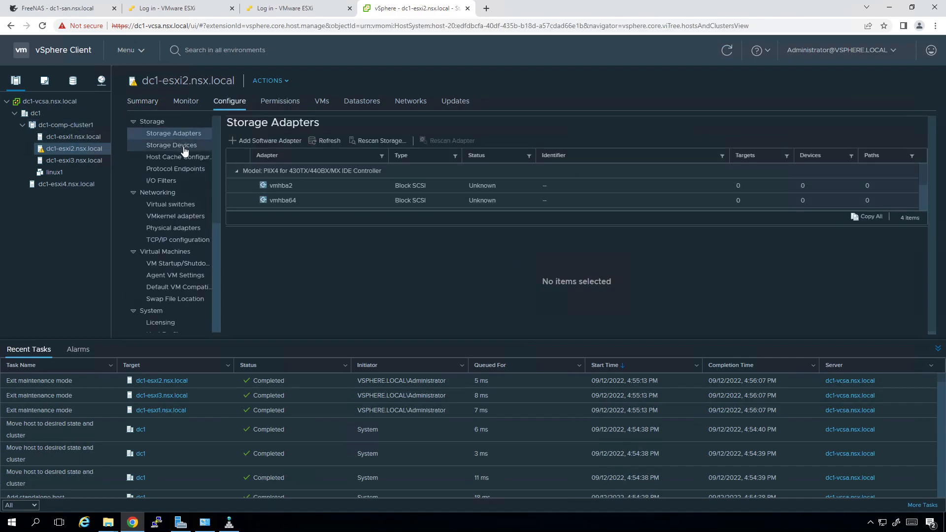
{"action": "left_click", "coordinate": [184, 146]}
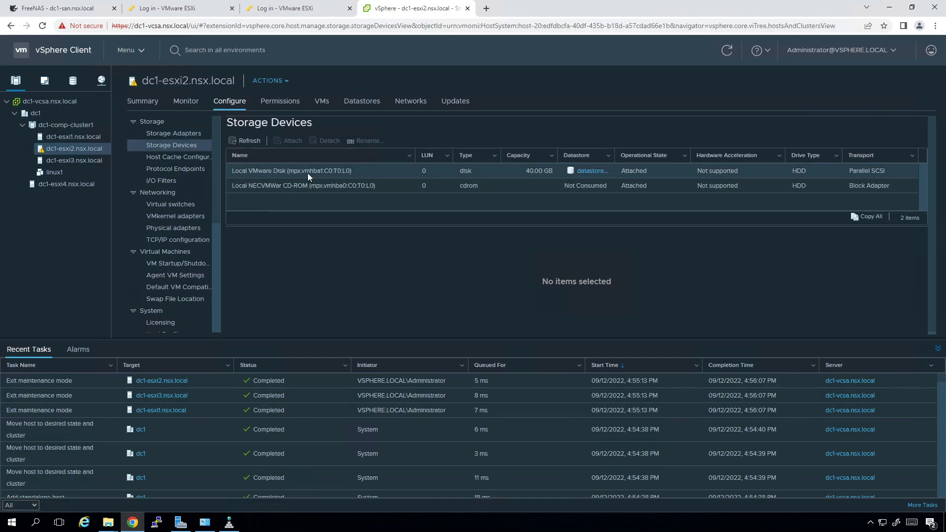
{"action": "left_click", "coordinate": [81, 136]}
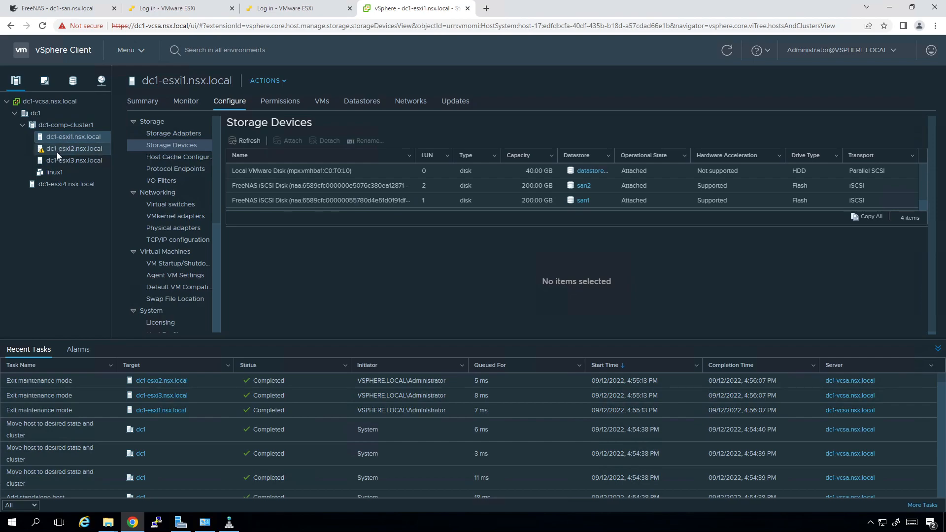
After viewing dc1-esxi4's storage, create cluster dc1-comp-cluster2 in dc1 with DRS, HA and vSAN off
{"action": "left_click", "coordinate": [62, 186]}
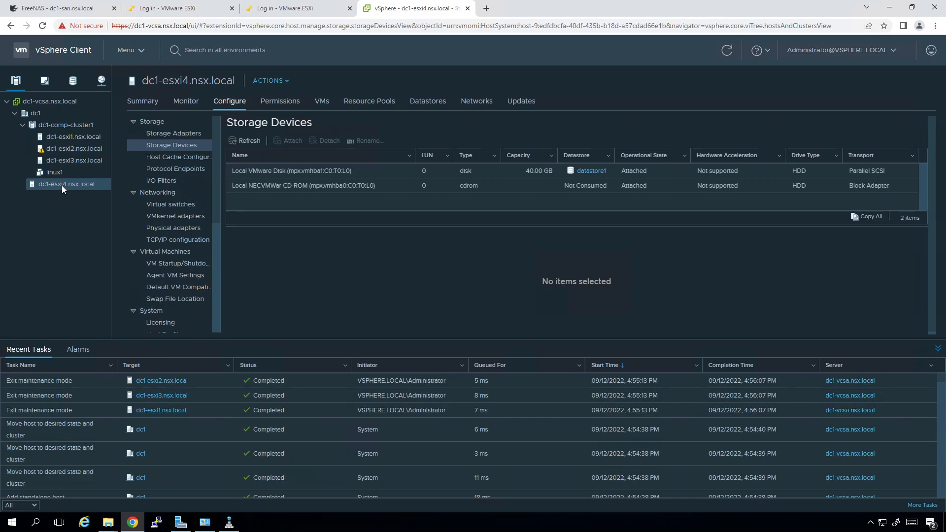
{"action": "right_click", "coordinate": [56, 113]}
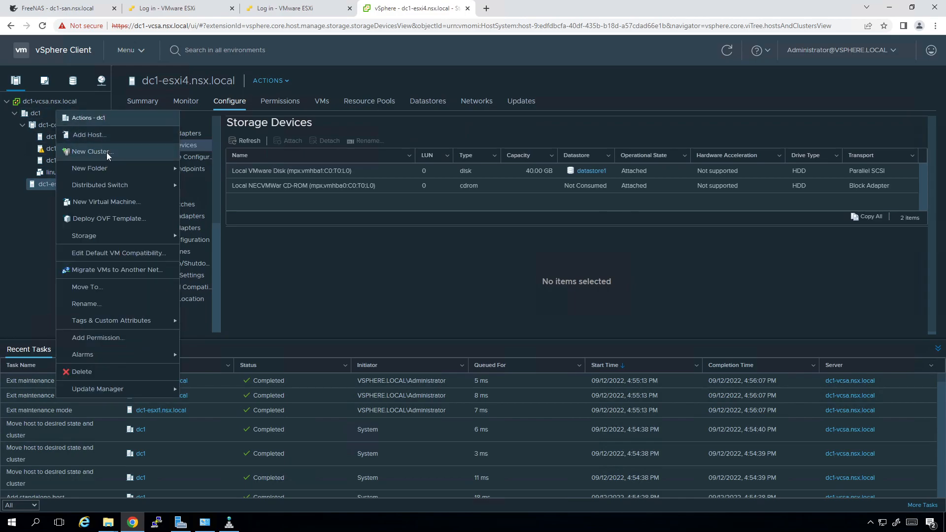
{"action": "left_click", "coordinate": [107, 153]}
{"action": "key", "text": "BackSpace"}
{"action": "key", "text": "BackSpace"}
{"action": "key", "text": "BackSpace"}
{"action": "key", "text": "BackSpace"}
{"action": "key", "text": "BackSpace"}
{"action": "key", "text": "BackSpace"}
{"action": "key", "text": "BackSpace"}
{"action": "key", "text": "BackSpace"}
{"action": "key", "text": "BackSpace"}
{"action": "key", "text": "BackSpace"}
{"action": "type", "text": "dc"}
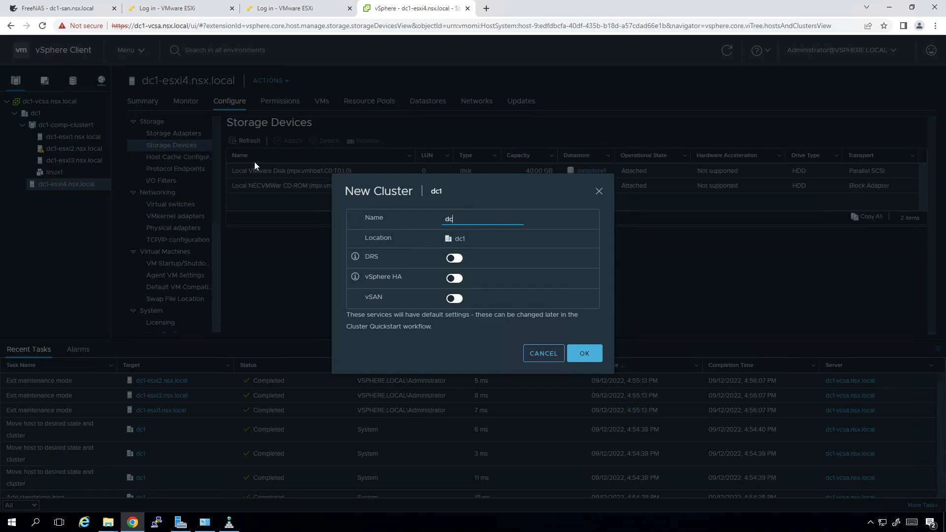
{"action": "type", "text": "1-comp"}
{"action": "type", "text": "-"}
{"action": "type", "text": "co"}
{"action": "type", "text": "luster2"}
{"action": "left_click", "coordinate": [588, 350]}
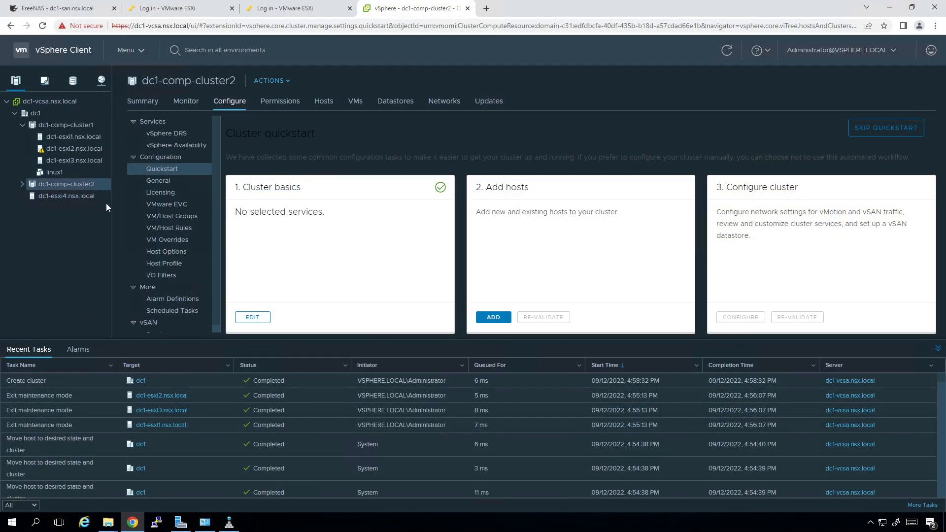
Switch the interface to the light theme; attempts to drag dc1-esxi4 onto dc1-comp-cluster2 fail
{"action": "left_click", "coordinate": [67, 198]}
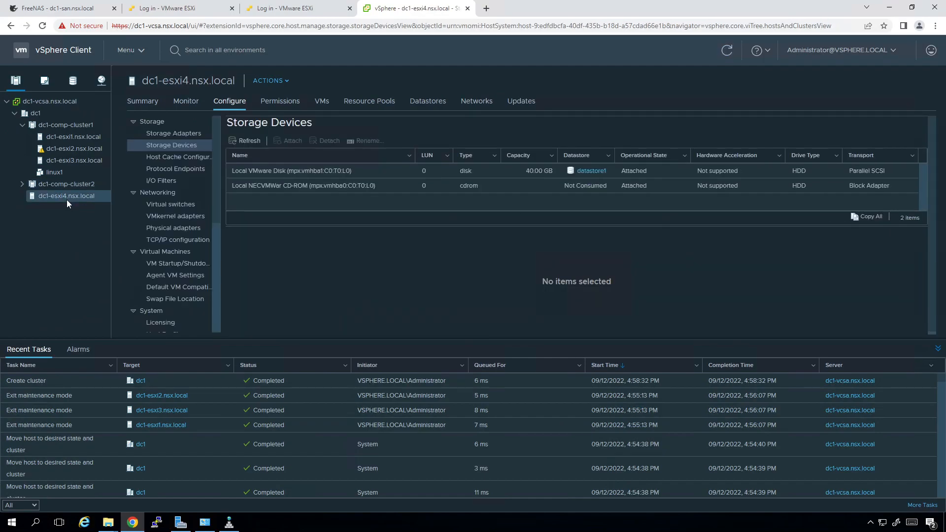
{"action": "mouse_move", "coordinate": [69, 197]}
{"action": "left_mouse_down"}
{"action": "mouse_move", "coordinate": [79, 181]}
{"action": "mouse_move", "coordinate": [77, 209]}
{"action": "left_mouse_up"}
{"action": "left_click", "coordinate": [872, 50]}
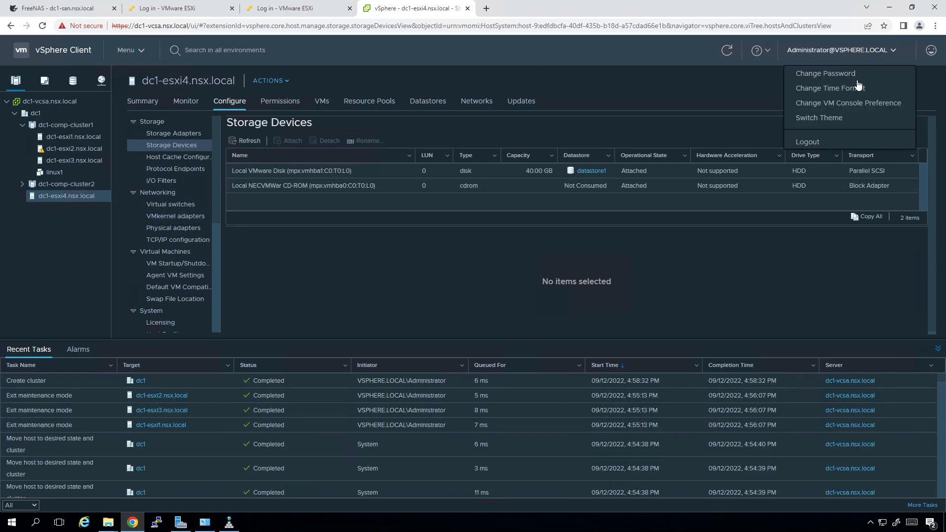
{"action": "left_click", "coordinate": [832, 120]}
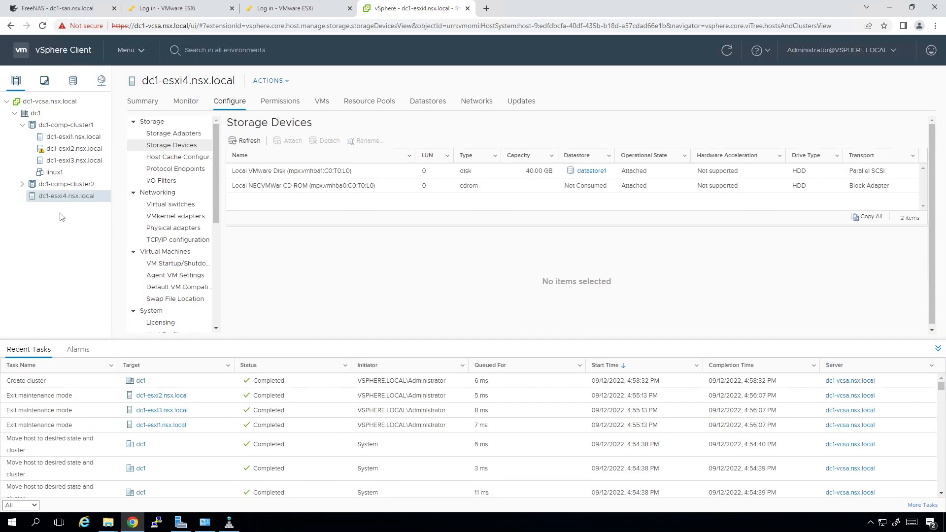
{"action": "left_click_drag", "start_coordinate": [69, 196], "coordinate": [78, 187]}
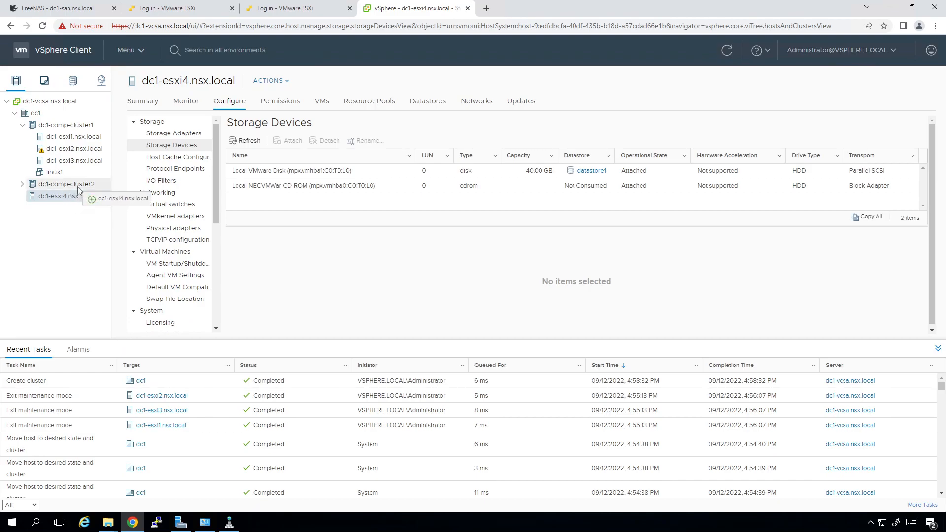
{"action": "mouse_move", "coordinate": [77, 188]}
{"action": "left_mouse_down"}
{"action": "mouse_move", "coordinate": [80, 198]}
{"action": "mouse_move", "coordinate": [69, 184]}
{"action": "mouse_move", "coordinate": [79, 200]}
{"action": "mouse_move", "coordinate": [88, 192]}
{"action": "left_mouse_up"}
Move host dc1-esxi4 into dc1-comp-cluster2 using Move To
{"action": "right_click", "coordinate": [88, 193]}
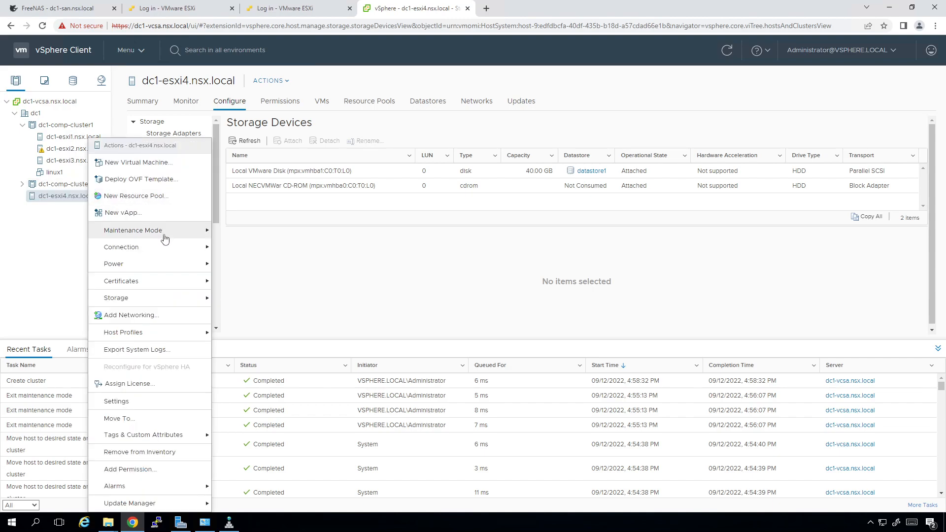
{"action": "left_click", "coordinate": [141, 418]}
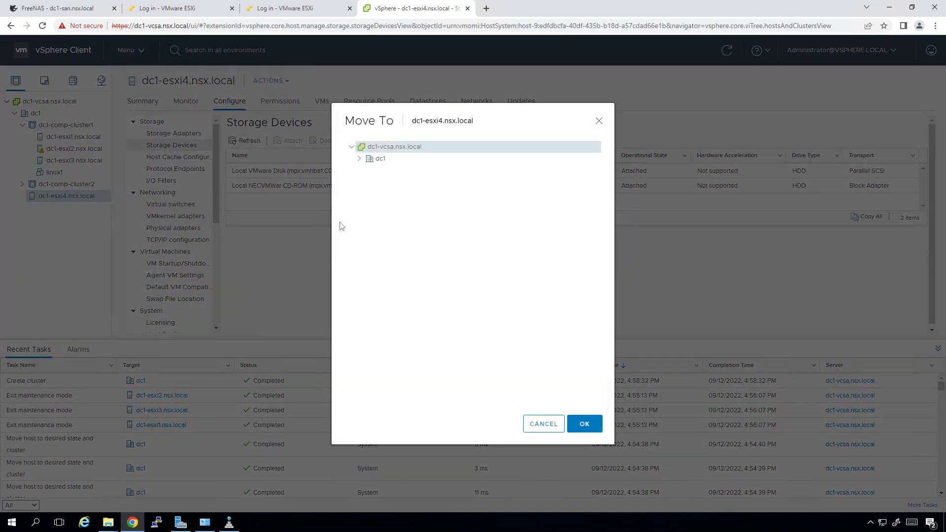
{"action": "left_click", "coordinate": [359, 158]}
{"action": "left_click", "coordinate": [431, 184]}
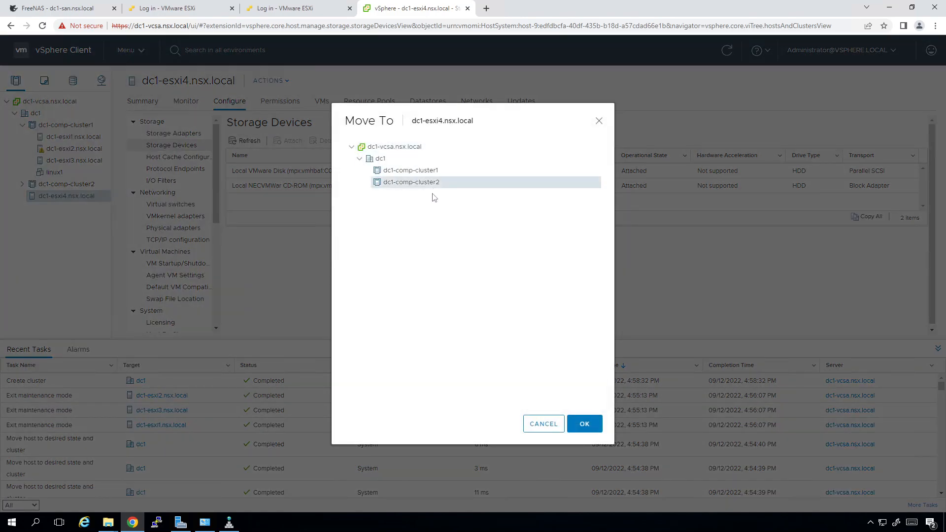
{"action": "left_click", "coordinate": [584, 425]}
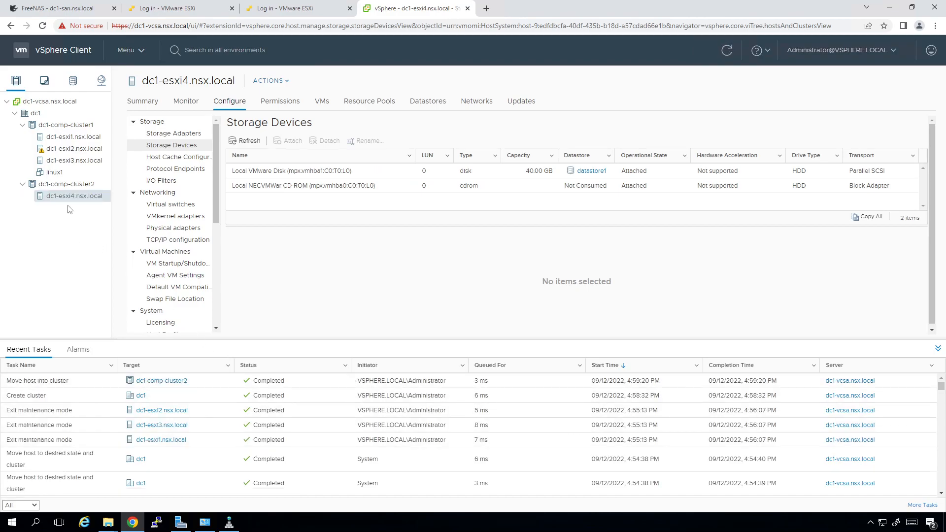
Switch the interface back to the dark theme
{"action": "left_click", "coordinate": [843, 50]}
{"action": "left_click", "coordinate": [838, 116]}
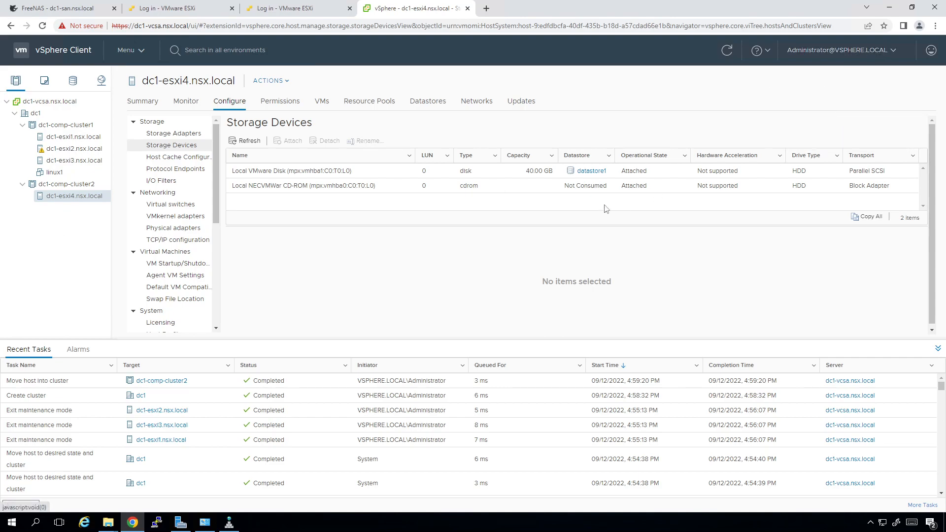
{"action": "left_click_drag", "start_coordinate": [58, 195], "coordinate": [67, 175]}
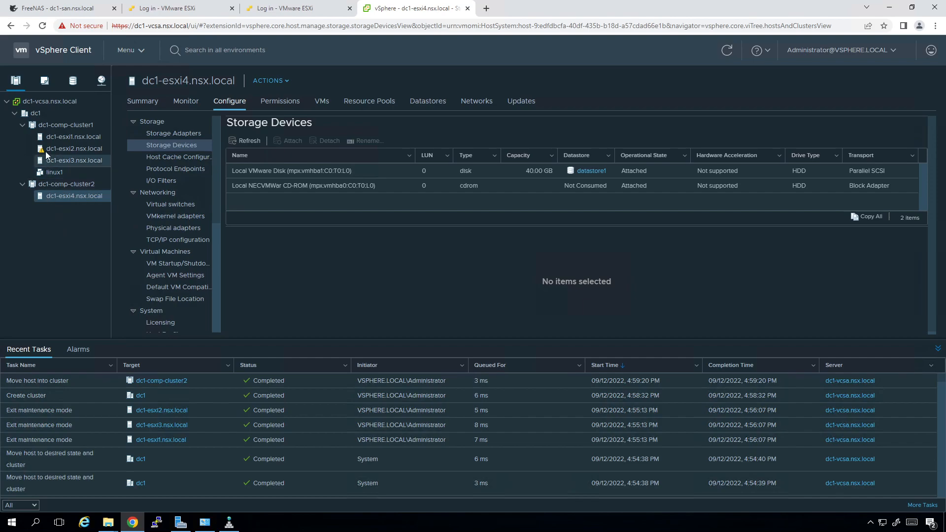
Add a new dc1 cluster named dc1-edge-cluster with DRS and vSphere HA enabled
{"action": "right_click", "coordinate": [40, 111]}
{"action": "left_click", "coordinate": [99, 153]}
{"action": "key", "text": "BackSpace"}
{"action": "key", "text": "BackSpace"}
{"action": "key", "text": "BackSpace"}
{"action": "key", "text": "BackSpace"}
{"action": "key", "text": "BackSpace"}
{"action": "key", "text": "BackSpace"}
{"action": "key", "text": "BackSpace"}
{"action": "key", "text": "BackSpace"}
{"action": "key", "text": "BackSpace"}
{"action": "key", "text": "BackSpace"}
{"action": "type", "text": "dc1-edg"}
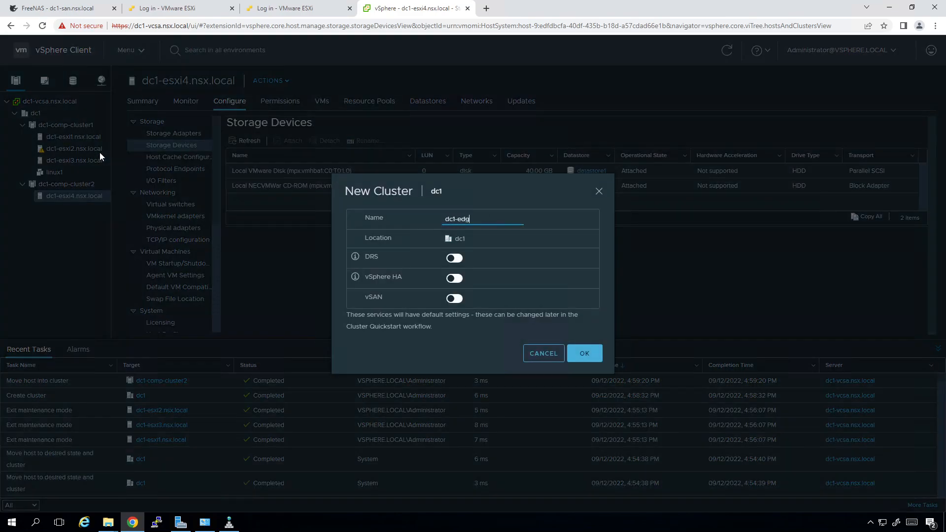
{"action": "type", "text": "e-cluster"}
{"action": "left_click", "coordinate": [452, 259]}
{"action": "left_click", "coordinate": [454, 279]}
{"action": "left_click", "coordinate": [584, 355]}
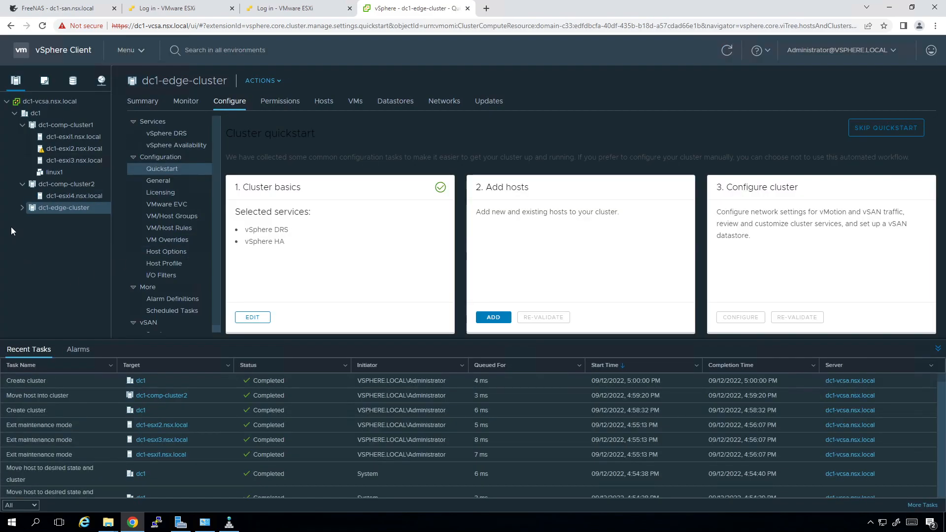
Start adding a host to dc1, entering the host name and the root user with its password
{"action": "right_click", "coordinate": [36, 113]}
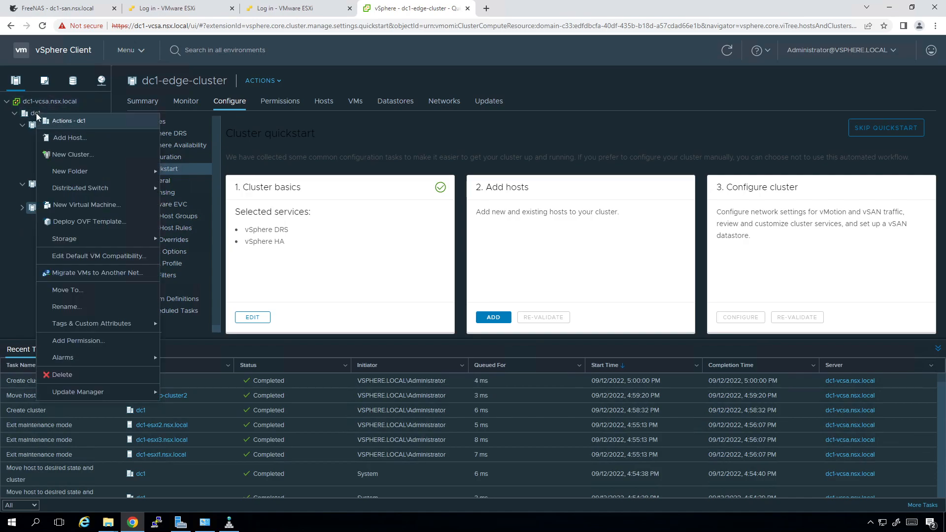
{"action": "left_click", "coordinate": [69, 138]}
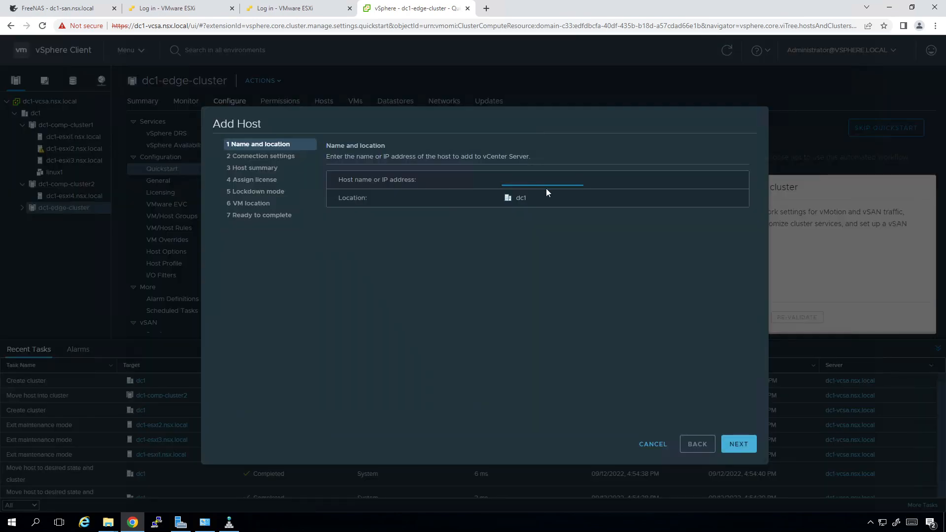
{"action": "type", "text": "dc1-esx5"}
{"action": "key", "text": "Return"}
{"action": "type", "text": "root"}
{"action": "key", "text": "Tab"}
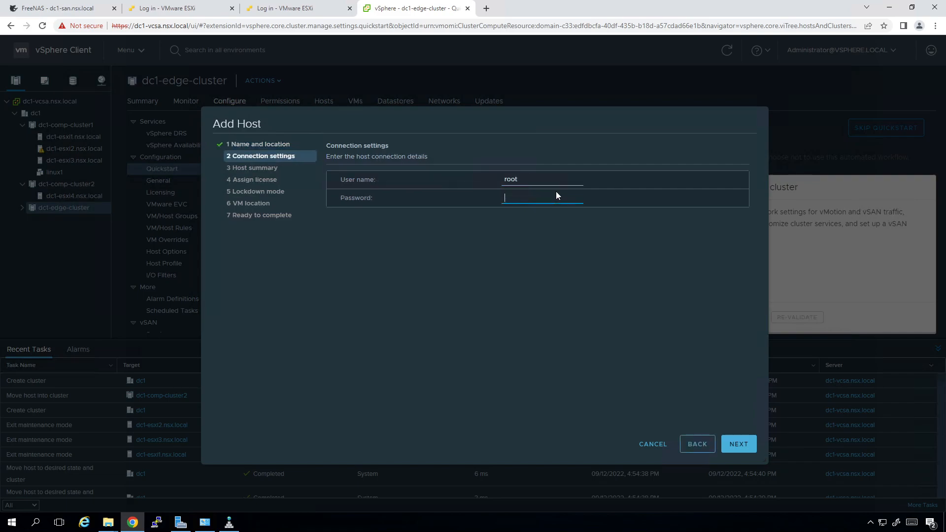
{"action": "type", "text": "VMware1!"}
{"action": "key", "text": "Return"}
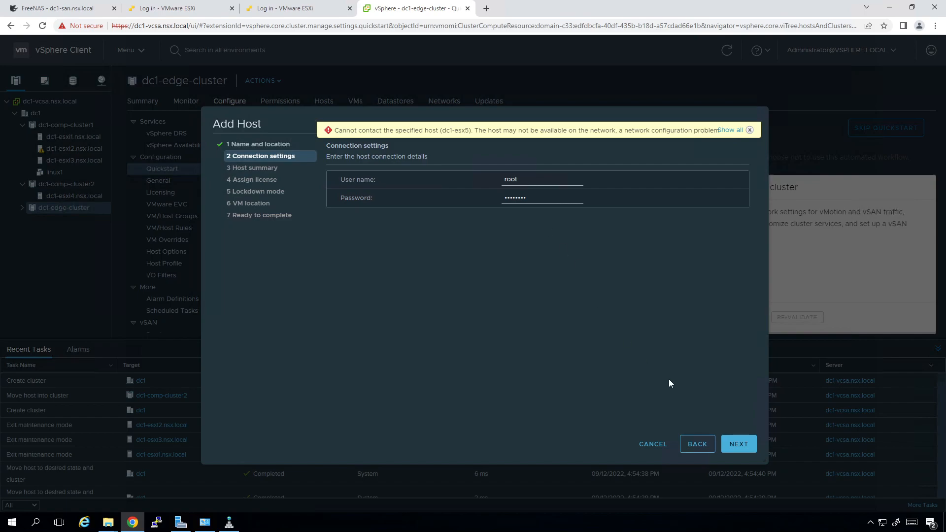
Correct the host name to dc1-esxi5, accept its certificate, keep the Evaluation License and finish
{"action": "left_click", "coordinate": [697, 445]}
{"action": "left_click", "coordinate": [549, 185]}
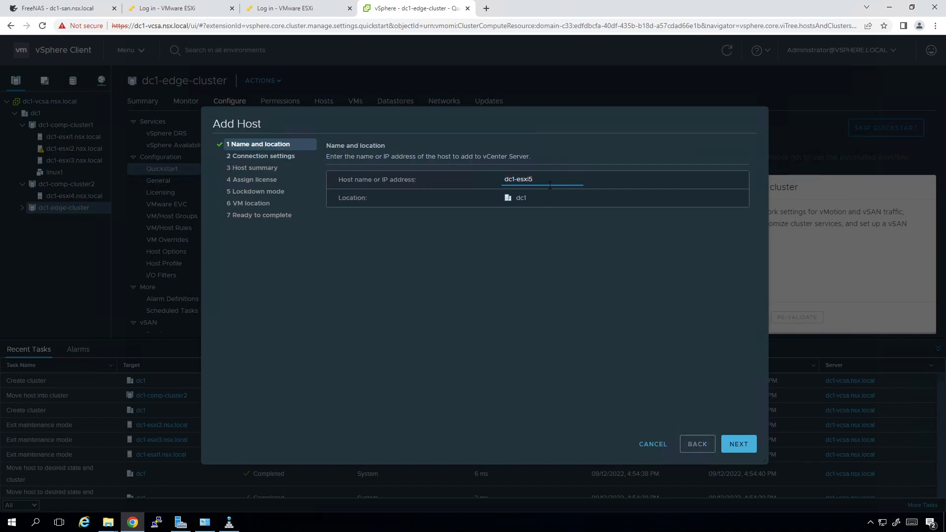
{"action": "key", "text": "Return"}
{"action": "key", "text": "Return"}
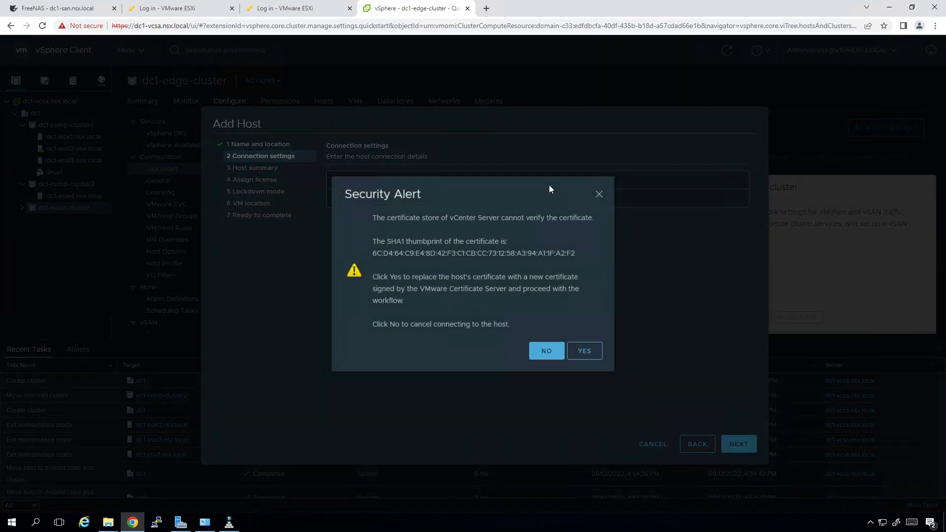
{"action": "left_click", "coordinate": [583, 351]}
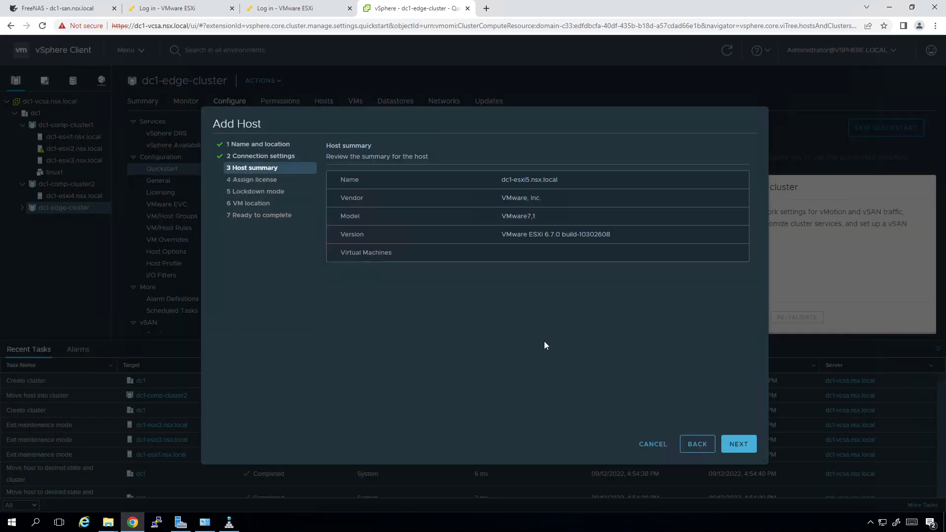
{"action": "key", "text": "Return"}
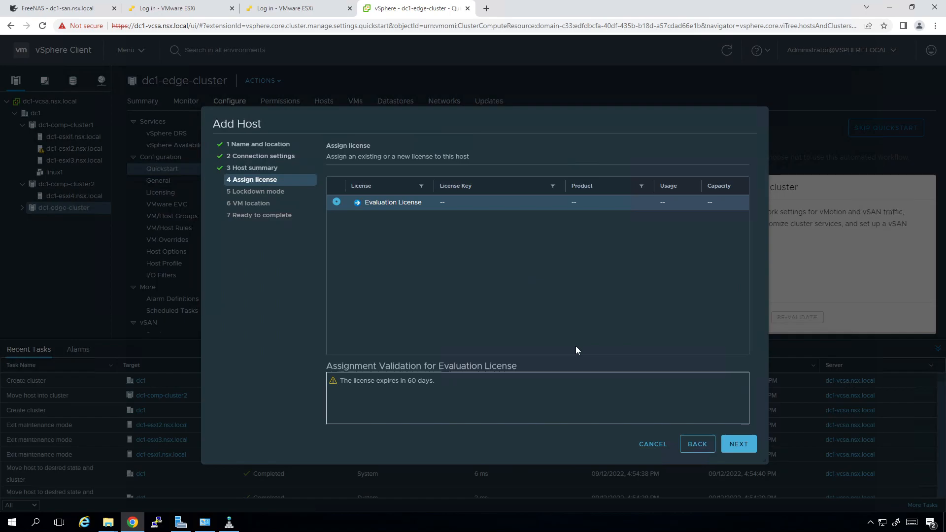
{"action": "key", "text": "Return"}
{"action": "key", "text": "Return"}
{"action": "key", "text": "Return"}
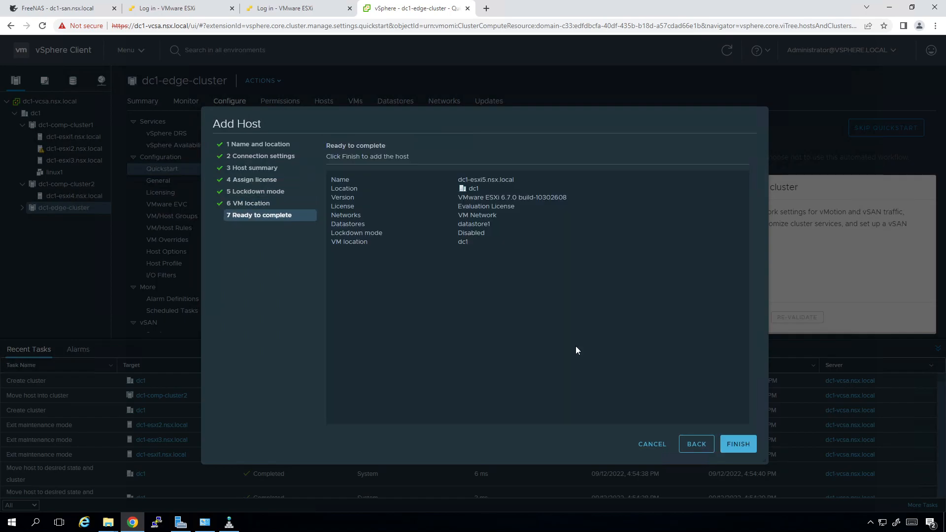
{"action": "key", "text": "Return"}
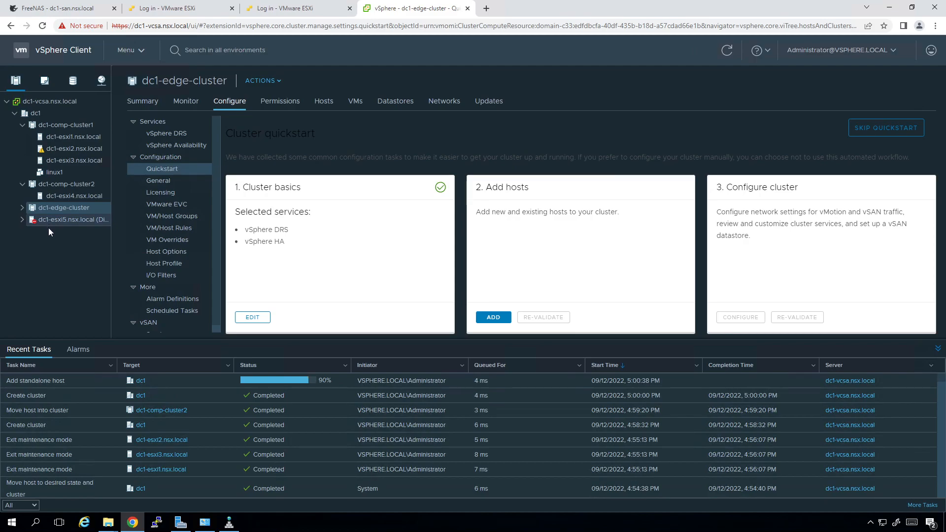
Add host dc1-esxi6 to dc1 with root credentials, accepting its certificate and finishing the wizard
{"action": "right_click", "coordinate": [42, 116]}
{"action": "left_click", "coordinate": [81, 144]}
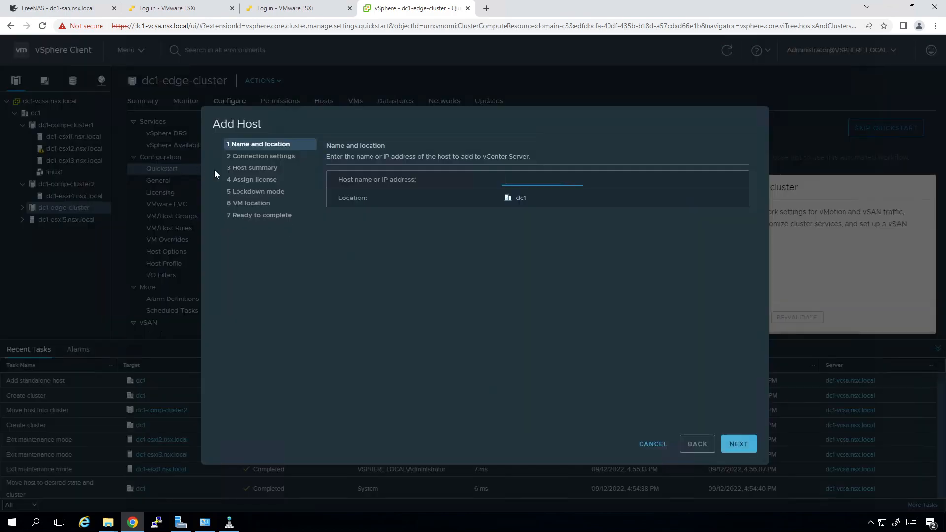
{"action": "type", "text": "dc1-esxi5"}
{"action": "key", "text": "Return"}
{"action": "type", "text": "root"}
{"action": "key", "text": "Tab"}
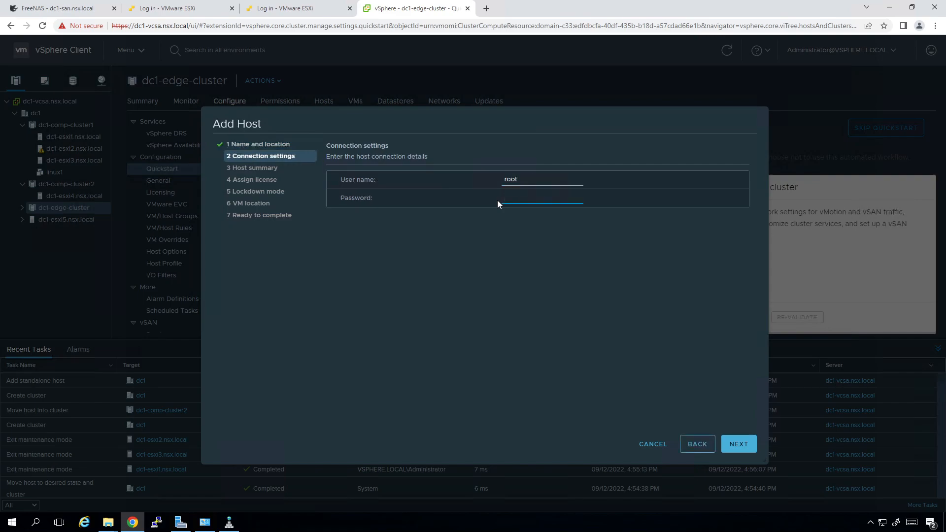
{"action": "key", "text": "Return"}
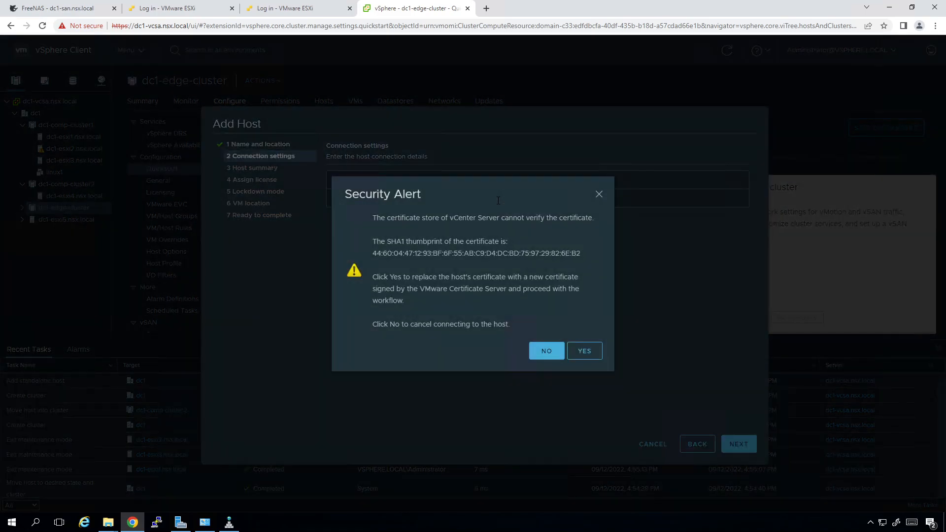
{"action": "left_click", "coordinate": [584, 351]}
{"action": "key", "text": "Return"}
{"action": "key", "text": "Return"}
{"action": "key", "text": "Return"}
{"action": "key", "text": "Return"}
{"action": "key", "text": "Return"}
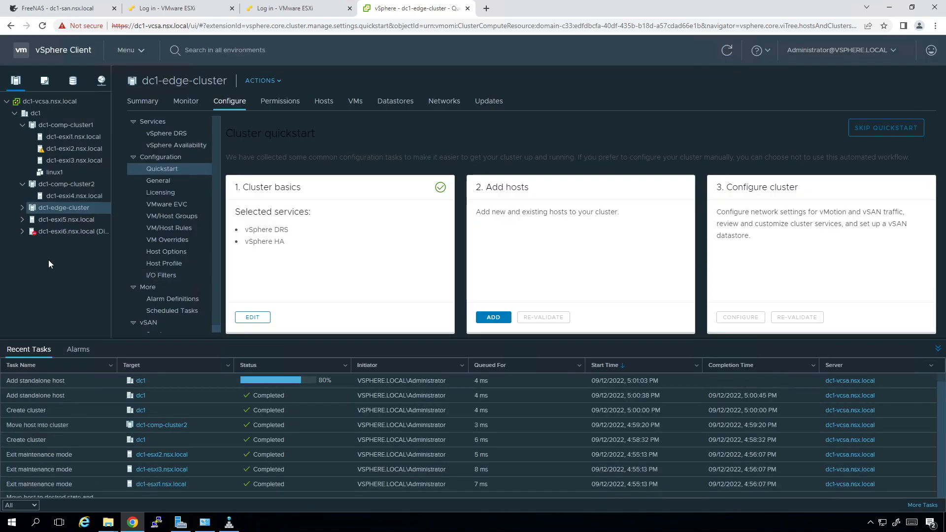
Look over hosts dc1-esxi4, dc1-esxi5 and dc1-esxi6 in the inventory
{"action": "left_click", "coordinate": [75, 197]}
{"action": "left_click", "coordinate": [76, 222]}
{"action": "left_click", "coordinate": [81, 231]}
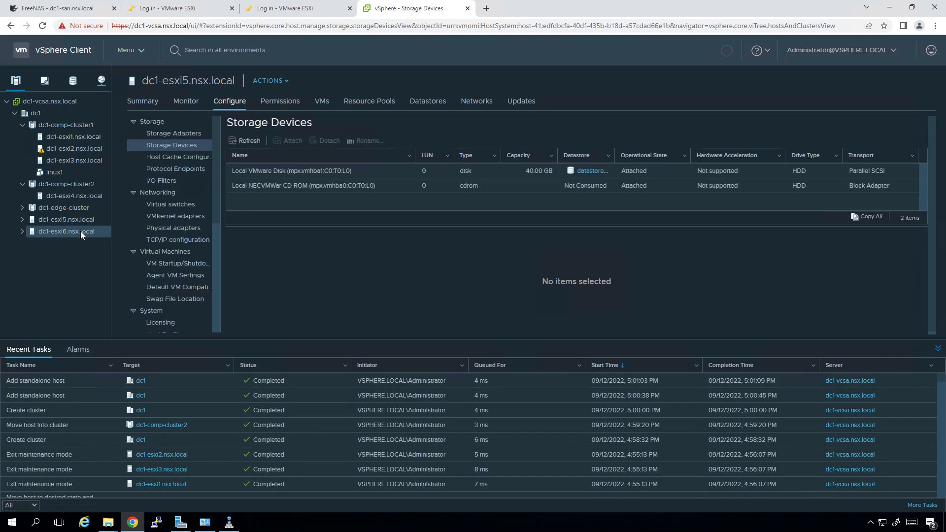
{"action": "left_click", "coordinate": [85, 218]}
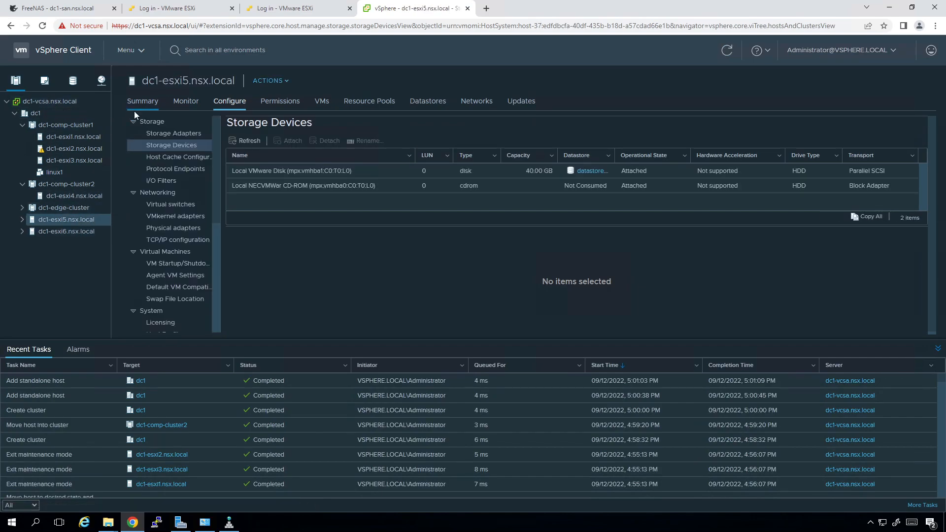
In dc1's Hosts list, select dc1-esxi5 and dc1-esxi6 together
{"action": "left_click", "coordinate": [54, 109]}
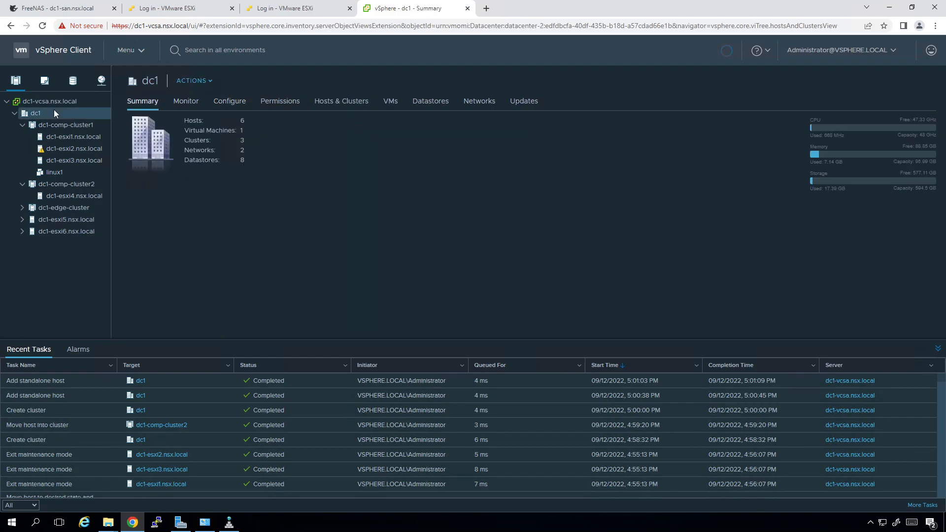
{"action": "left_click", "coordinate": [341, 100]}
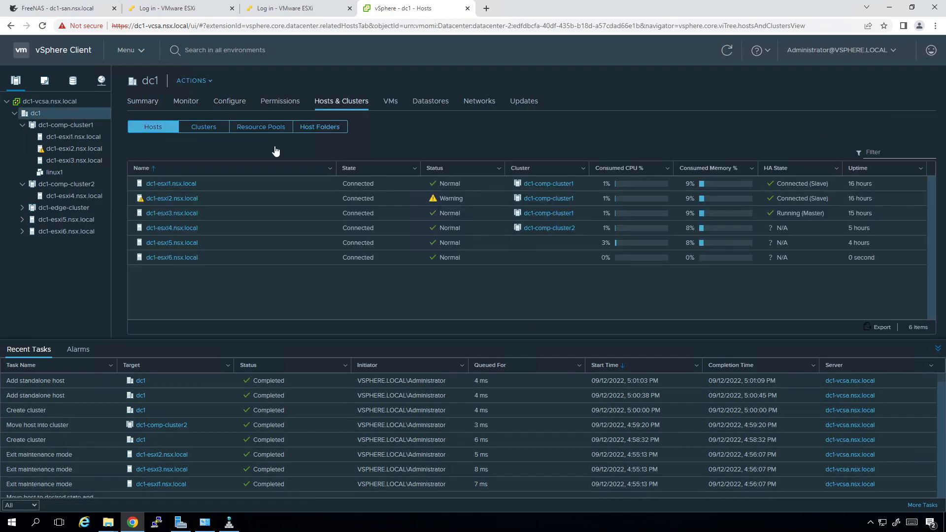
{"action": "left_click", "coordinate": [217, 237]}
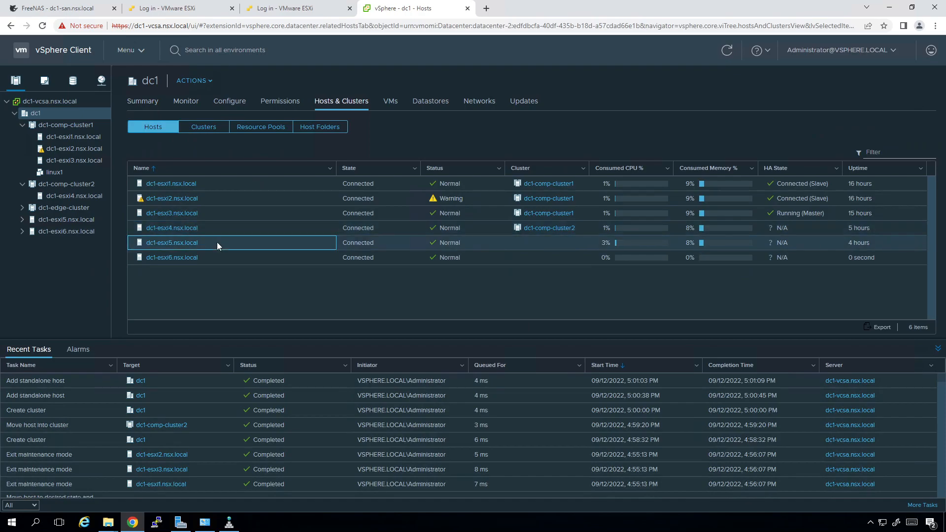
{"action": "left_click", "coordinate": [215, 258], "text": "shift"}
Move dc1-esxi5 and dc1-esxi6 into dc1-edge-cluster, confirming each dialog, then open dc1-esxi5
{"action": "left_click_drag", "start_coordinate": [205, 243], "coordinate": [82, 211]}
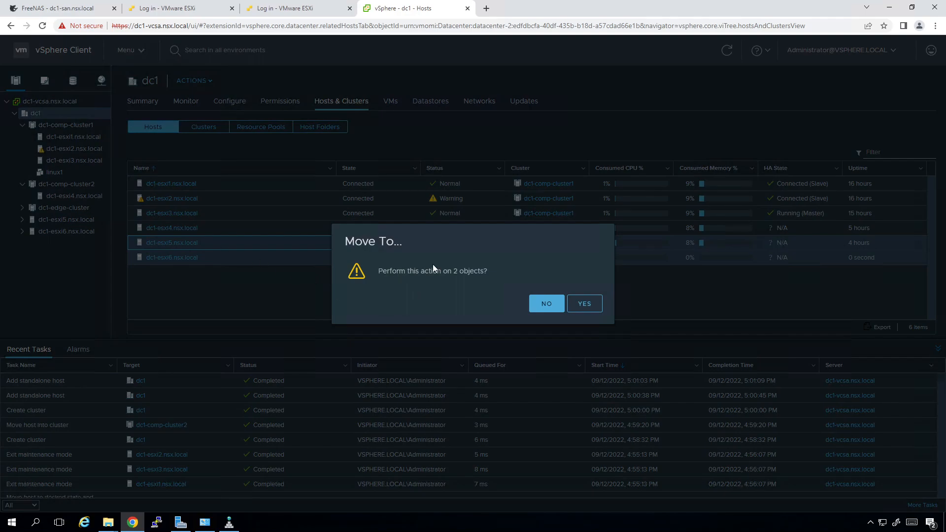
{"action": "left_click", "coordinate": [583, 304]}
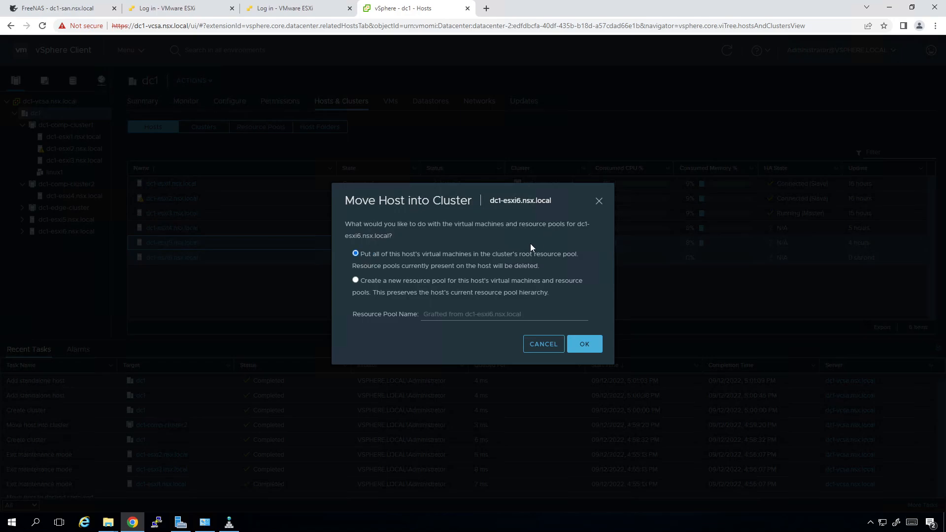
{"action": "left_click", "coordinate": [576, 345]}
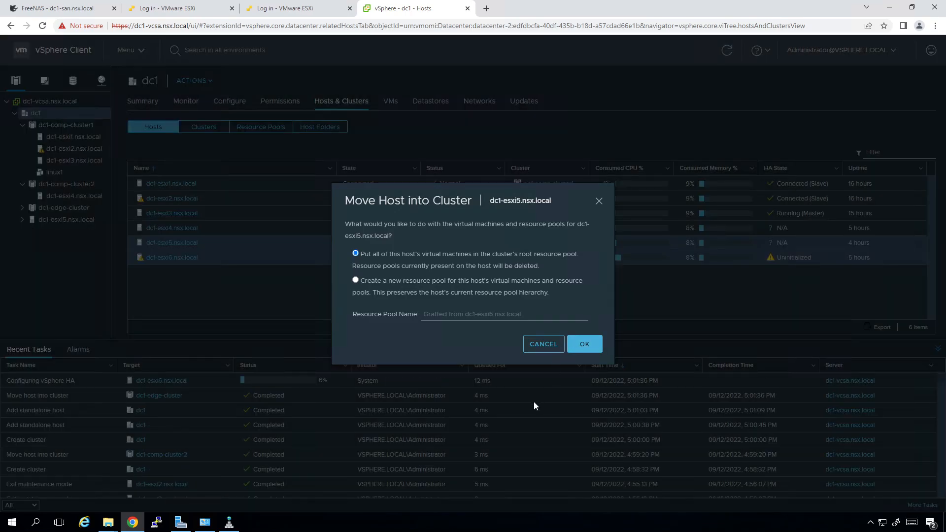
{"action": "left_click", "coordinate": [576, 344]}
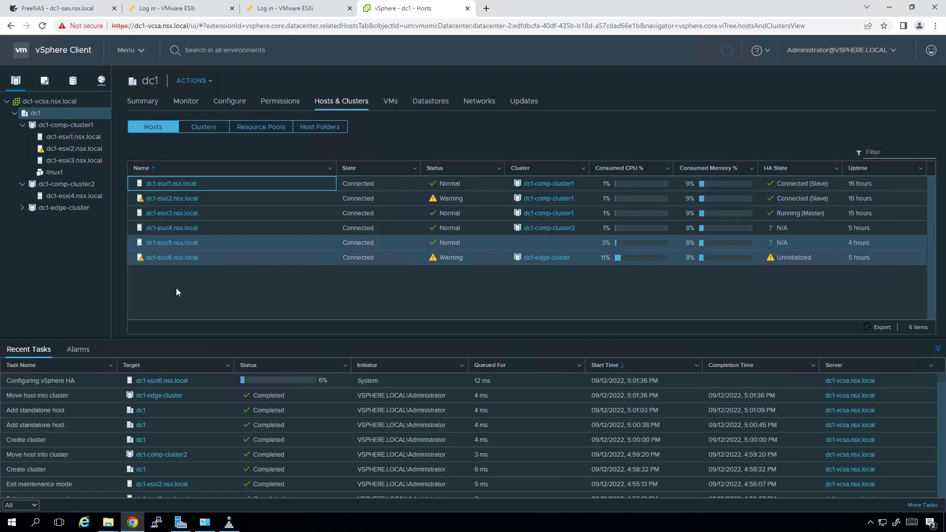
{"action": "left_click", "coordinate": [22, 207]}
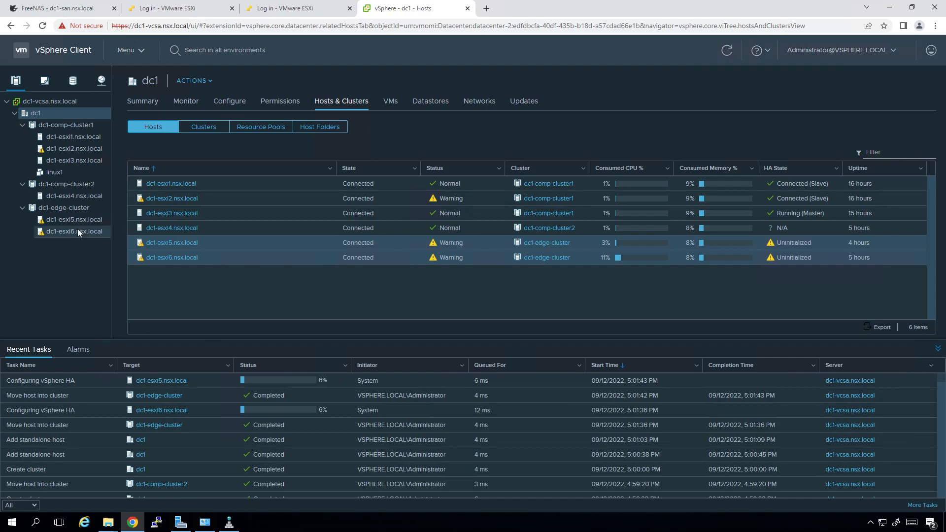
{"action": "left_click", "coordinate": [78, 221]}
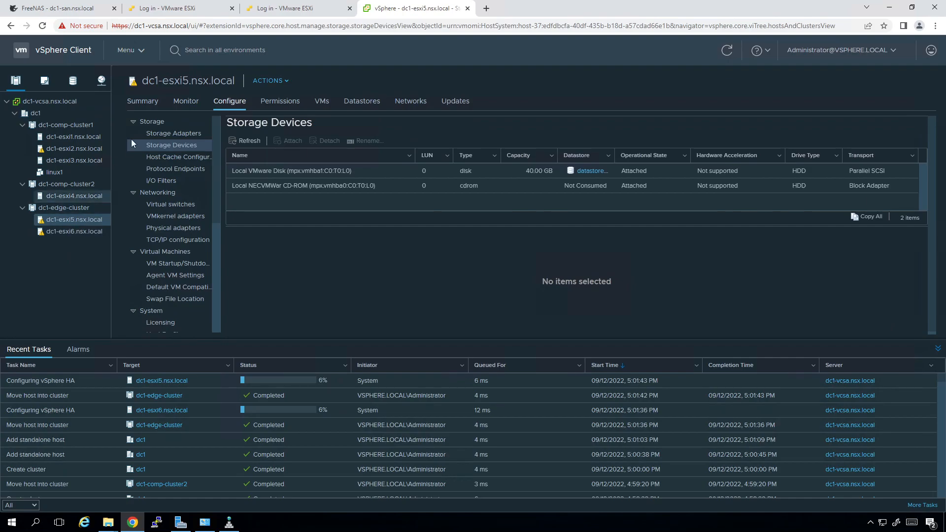
Check dc1-esxi5's summary and dc1-edge-cluster's vSphere Availability settings
{"action": "left_click", "coordinate": [139, 107]}
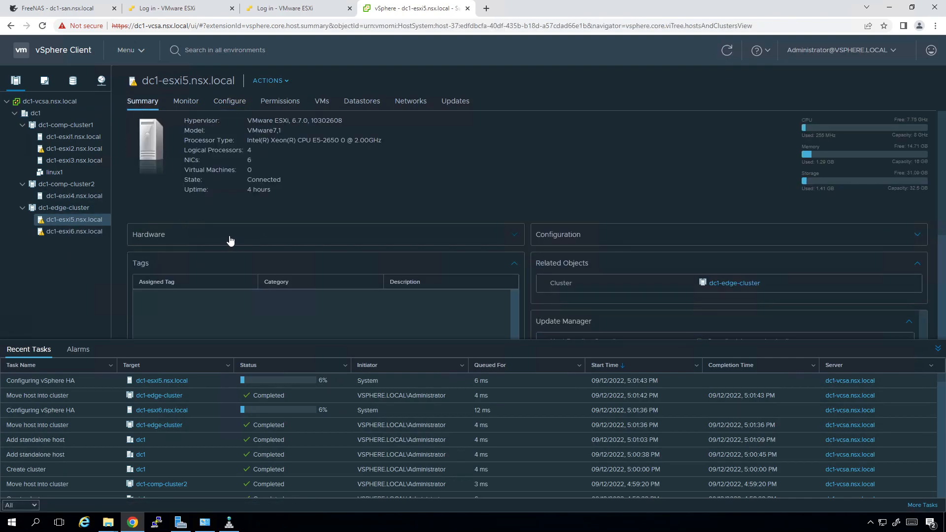
{"action": "left_click", "coordinate": [69, 208]}
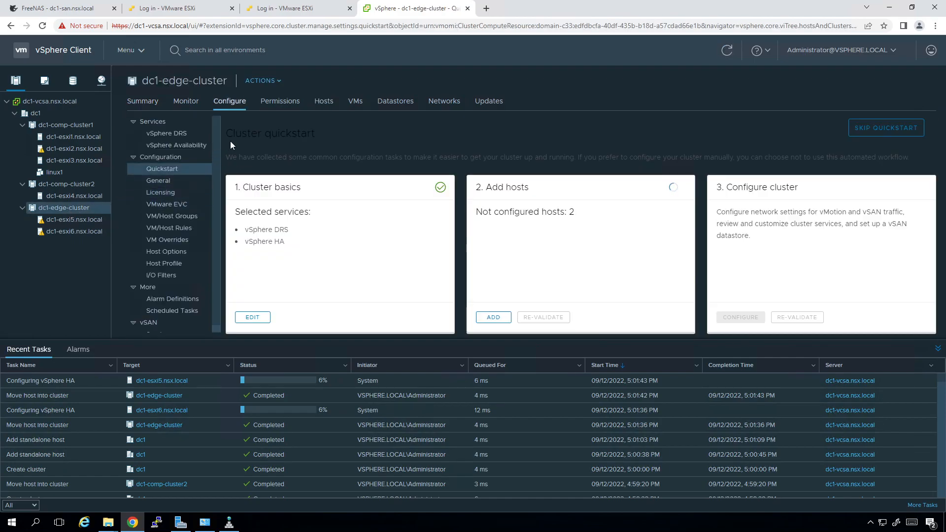
{"action": "left_click", "coordinate": [197, 146]}
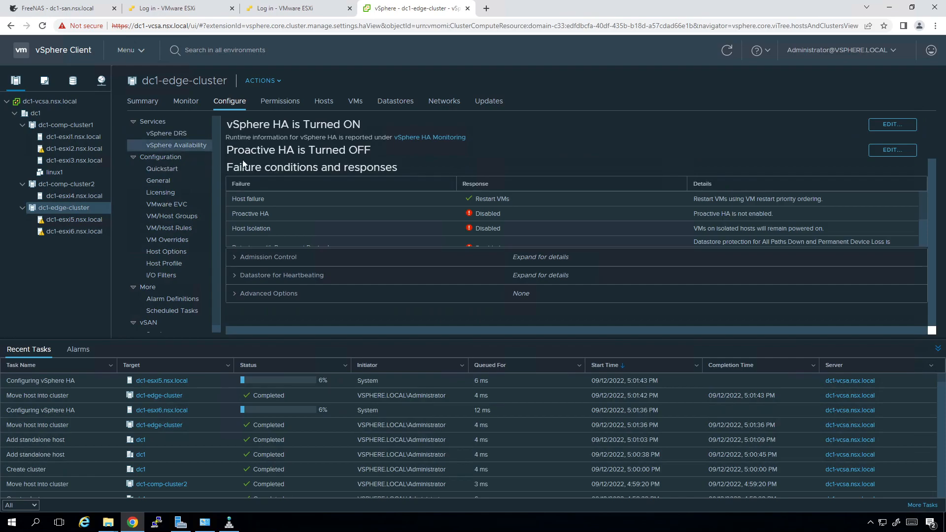
{"action": "left_click", "coordinate": [70, 220]}
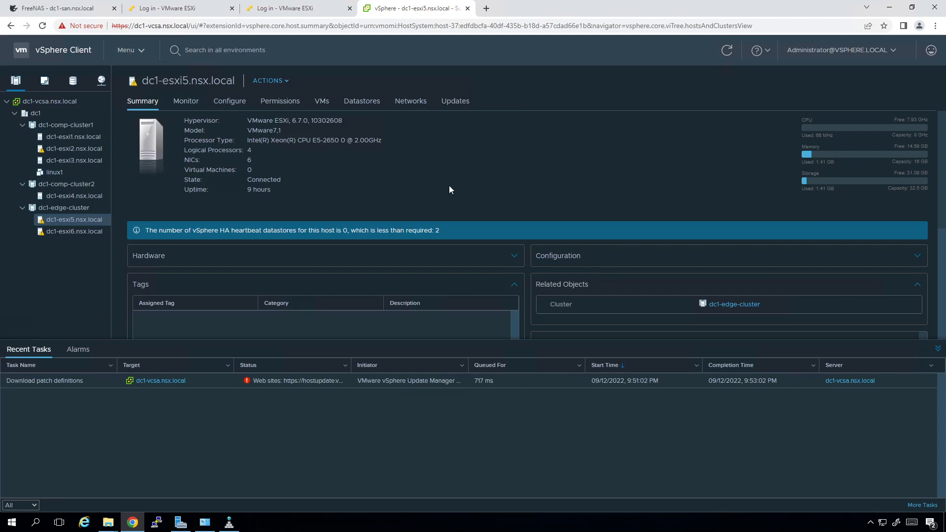
Shrink the Recent Tasks panel and show dc1's host list
{"action": "left_click", "coordinate": [489, 345]}
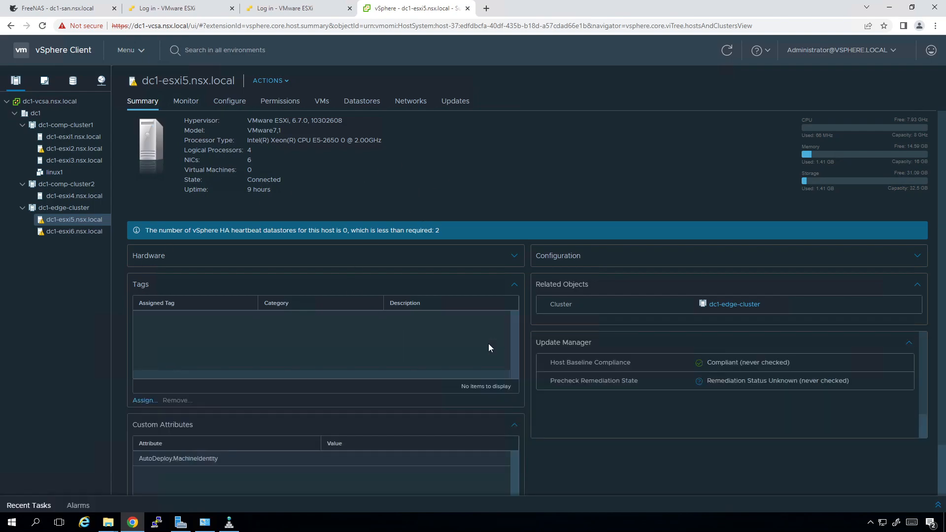
{"action": "left_click", "coordinate": [652, 499]}
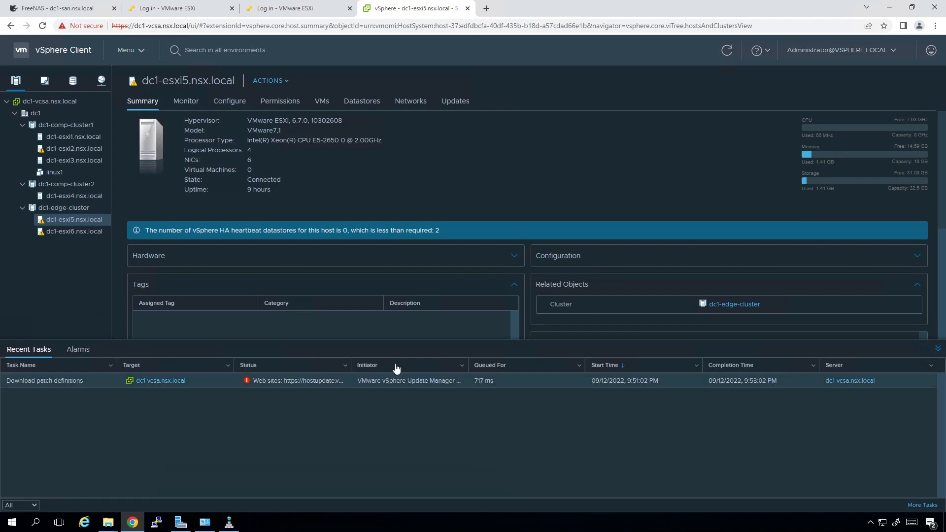
{"action": "left_click_drag", "start_coordinate": [647, 346], "coordinate": [634, 439]}
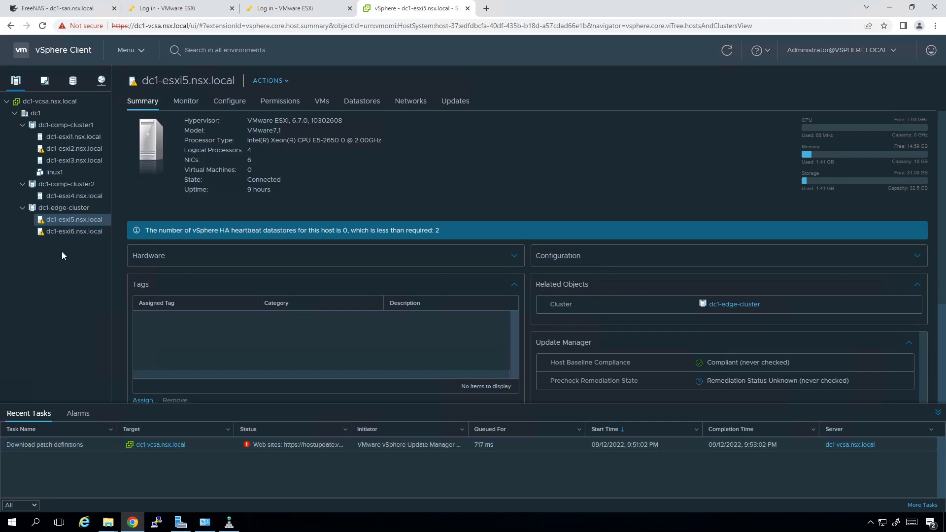
{"action": "left_click", "coordinate": [35, 114]}
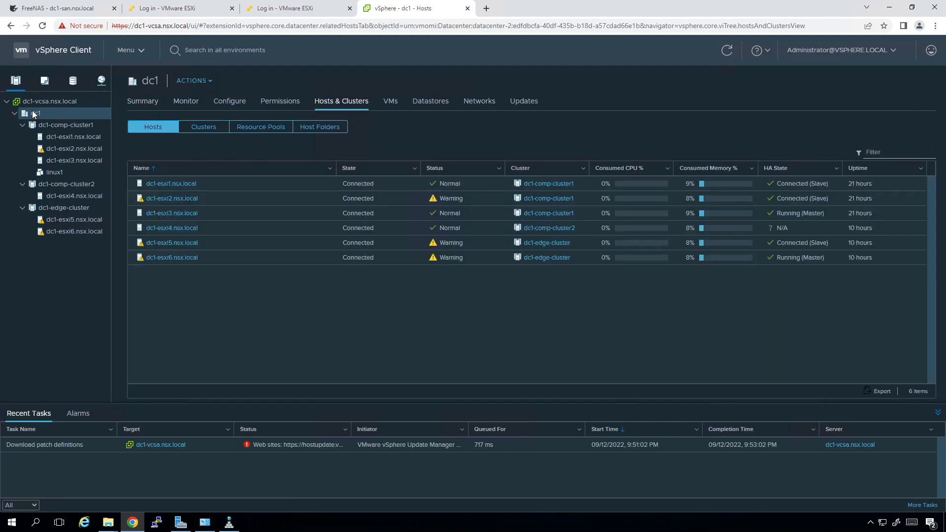
Create dc1-comp-vds in dc1 on version 6.6.0 with 6 uplinks and the default port group unchecked
{"action": "right_click", "coordinate": [35, 114]}
{"action": "mouse_move", "coordinate": [98, 185]}
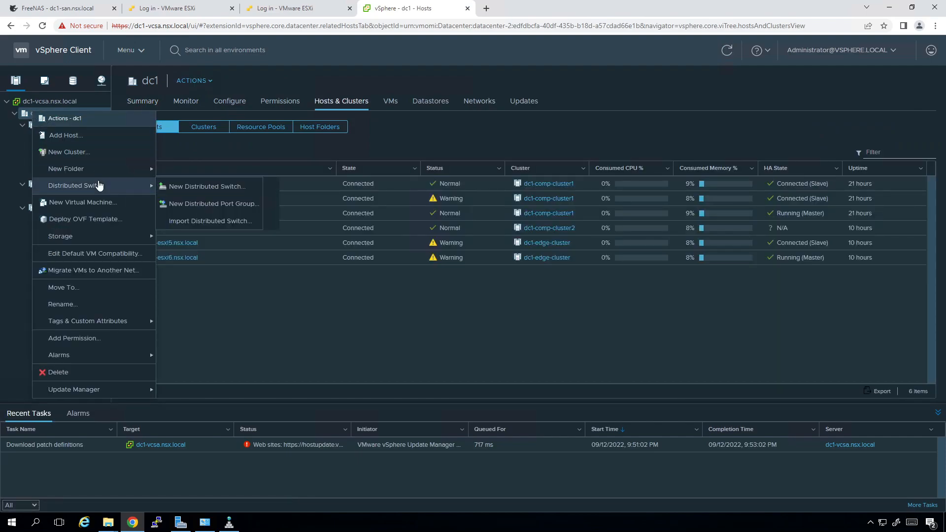
{"action": "left_click", "coordinate": [209, 187]}
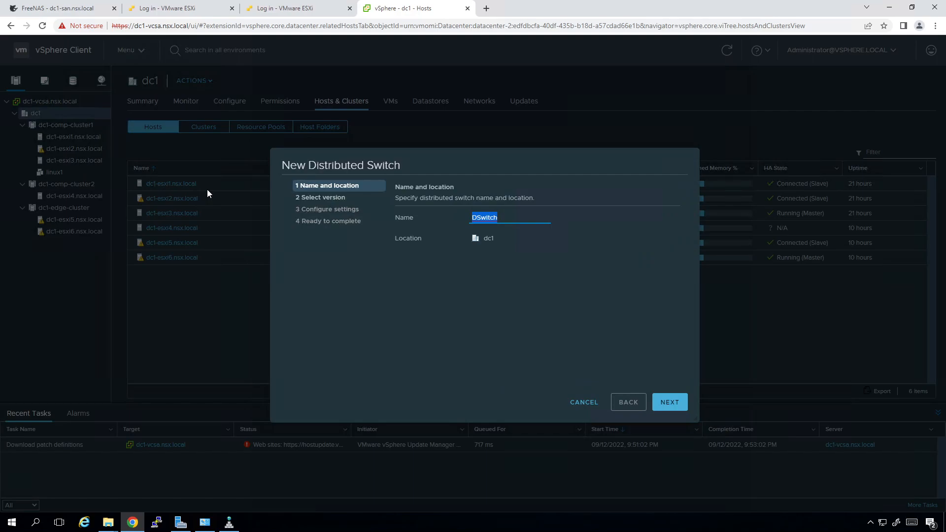
{"action": "type", "text": "dc1-comp-vds"}
{"action": "left_click", "coordinate": [670, 402]}
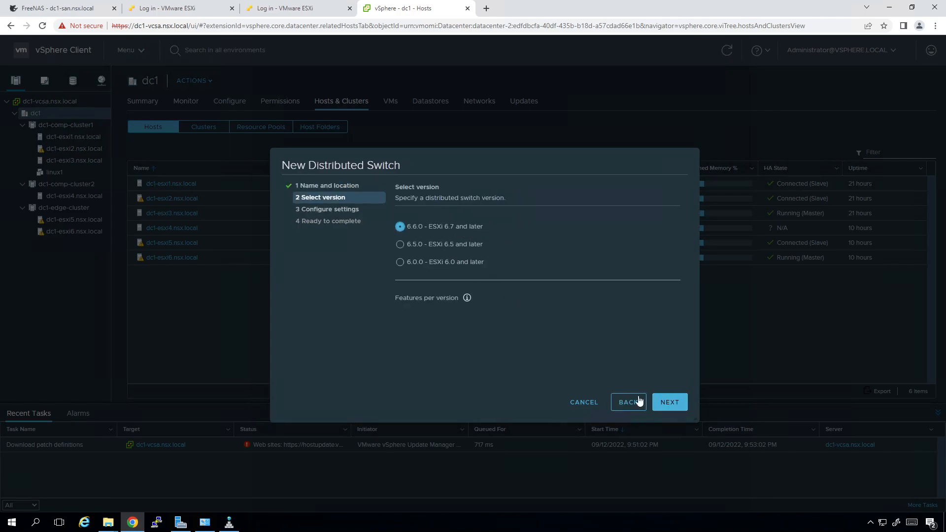
{"action": "left_click", "coordinate": [670, 404]}
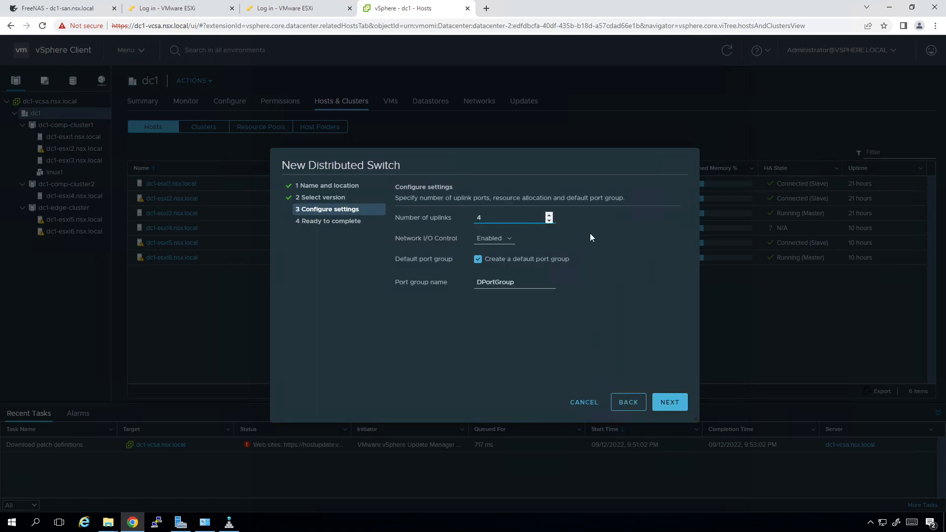
{"action": "key", "text": "BackSpace"}
{"action": "type", "text": "6"}
{"action": "left_click", "coordinate": [525, 269]}
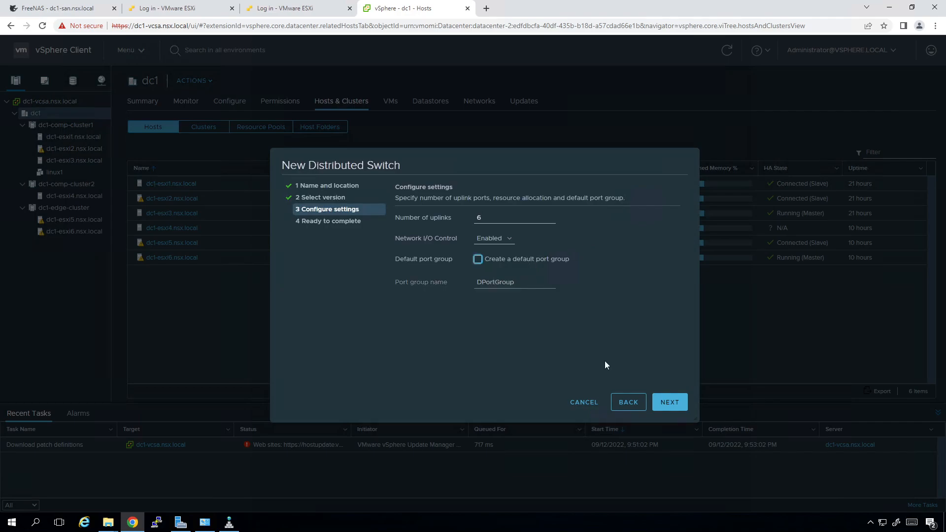
{"action": "left_click", "coordinate": [669, 403]}
{"action": "left_click", "coordinate": [669, 403]}
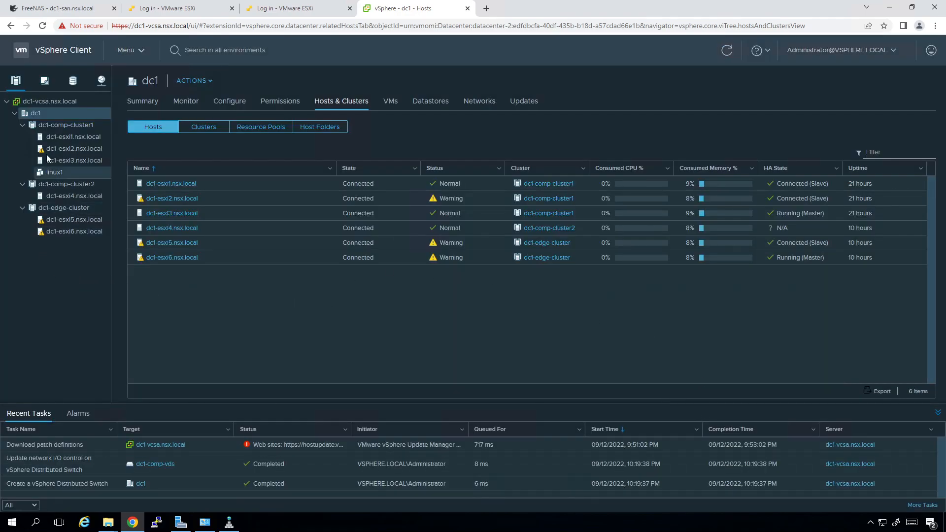
Create dc1-edge-vds in dc1 with 6 uplinks and no default port group, then show the networking inventory
{"action": "right_click", "coordinate": [46, 114]}
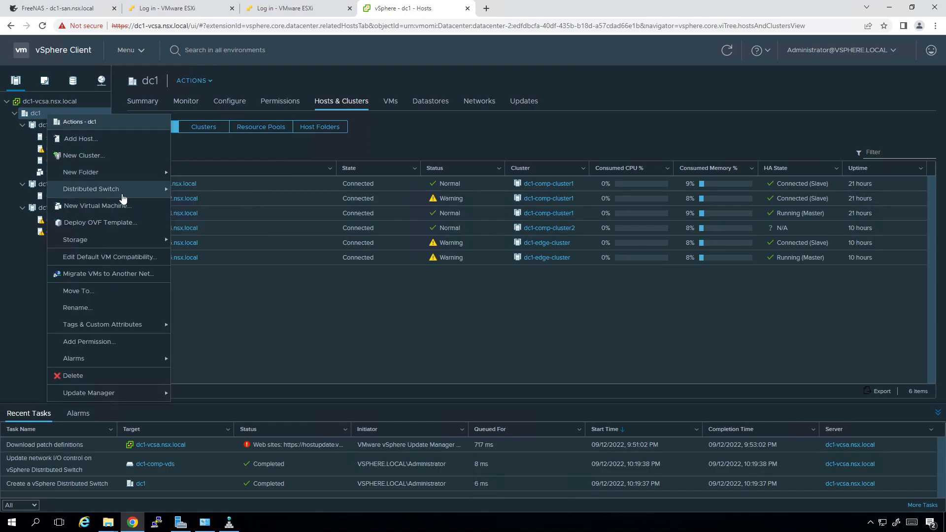
{"action": "mouse_move", "coordinate": [98, 188]}
{"action": "left_click", "coordinate": [213, 193]}
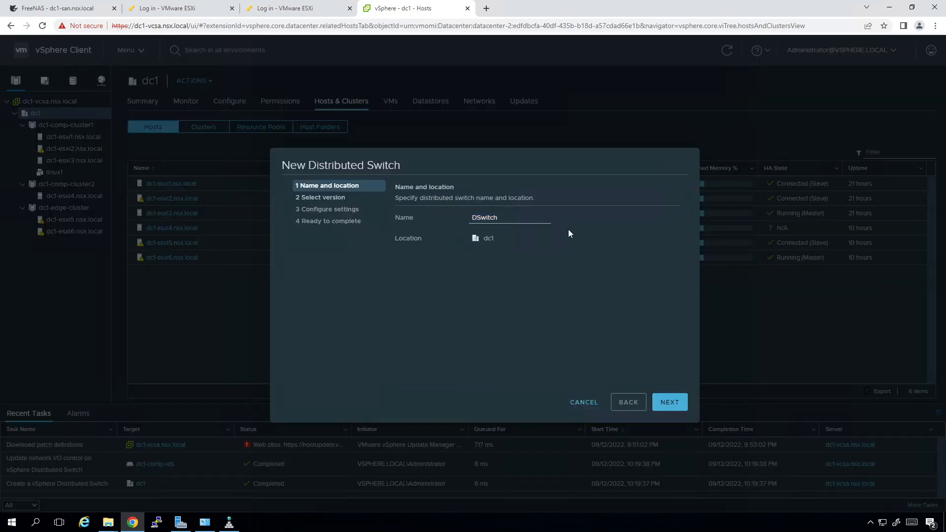
{"action": "type", "text": "dc1-edge-vds"}
{"action": "left_click", "coordinate": [675, 407]}
{"action": "left_click", "coordinate": [675, 407]}
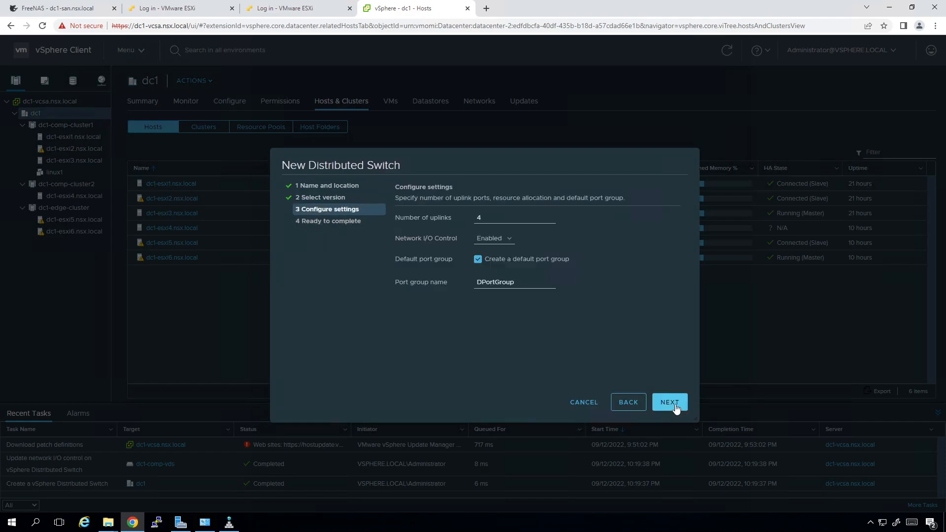
{"action": "key", "text": "BackSpace"}
{"action": "type", "text": "6"}
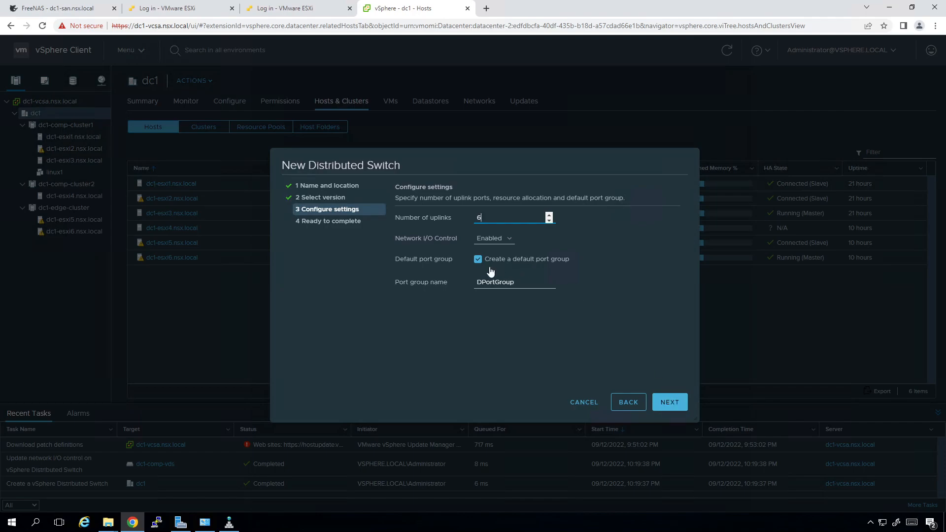
{"action": "left_click", "coordinate": [477, 260]}
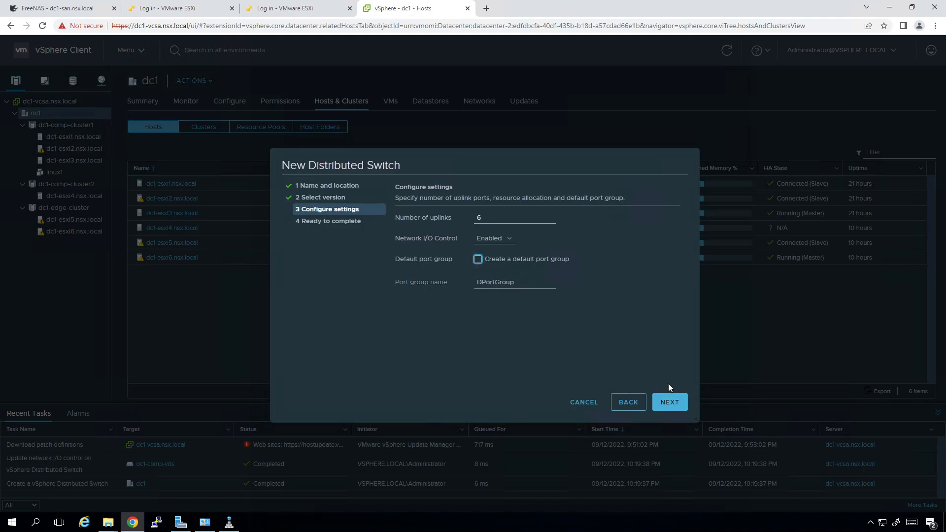
{"action": "left_click", "coordinate": [668, 407]}
{"action": "left_click", "coordinate": [668, 403]}
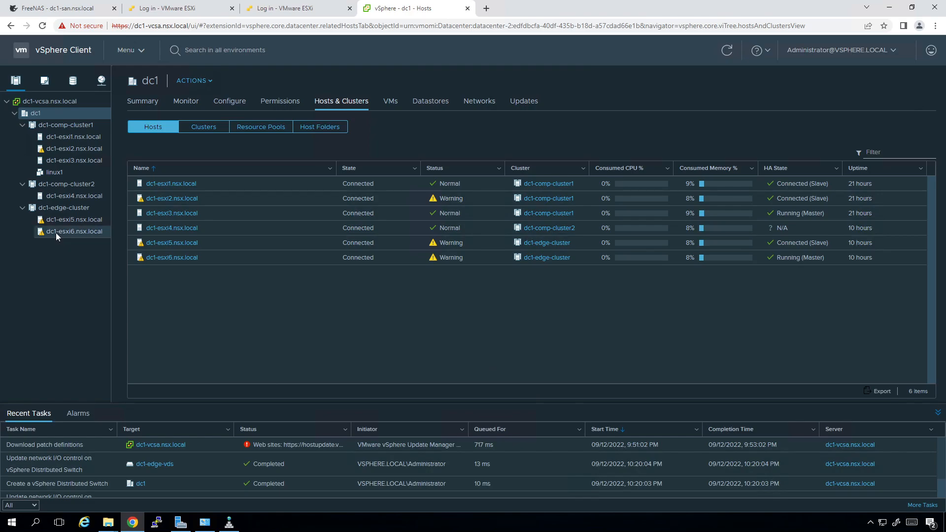
{"action": "left_click", "coordinate": [98, 84]}
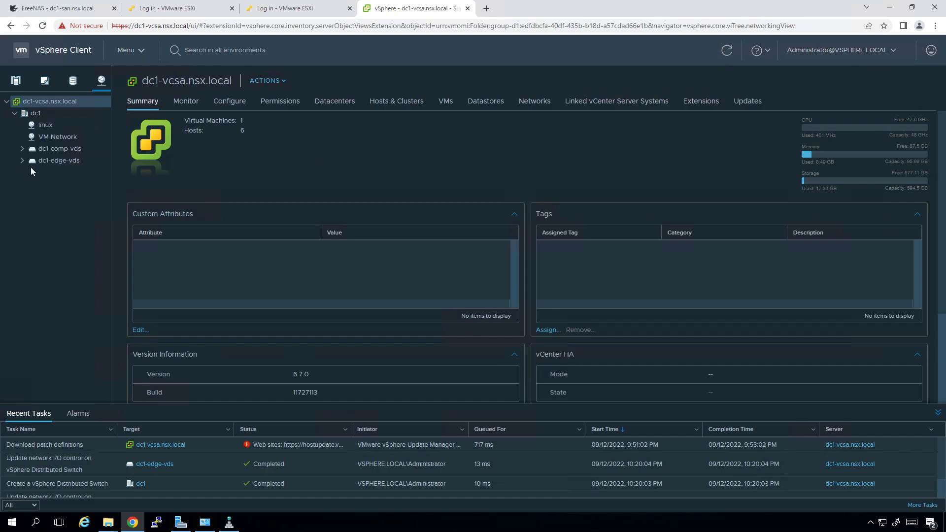
Show dc1-comp-vds's uplink topology under Configure and collapse the Recent Tasks panel
{"action": "left_click", "coordinate": [53, 147]}
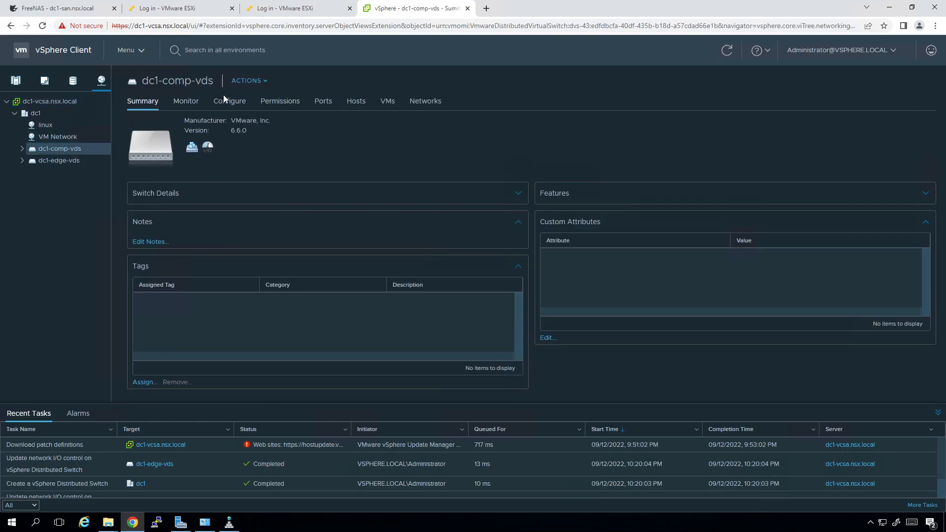
{"action": "left_click", "coordinate": [223, 104]}
{"action": "left_click", "coordinate": [161, 145]}
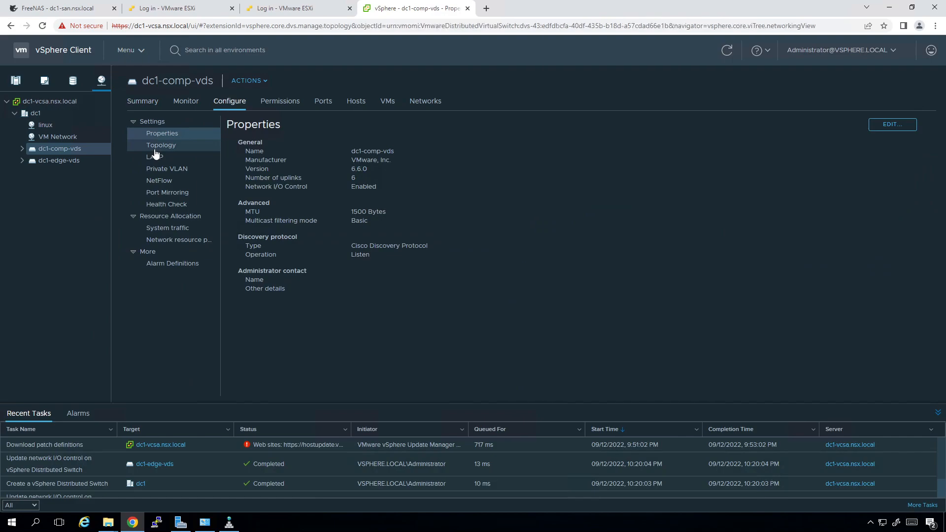
{"action": "left_click", "coordinate": [938, 413]}
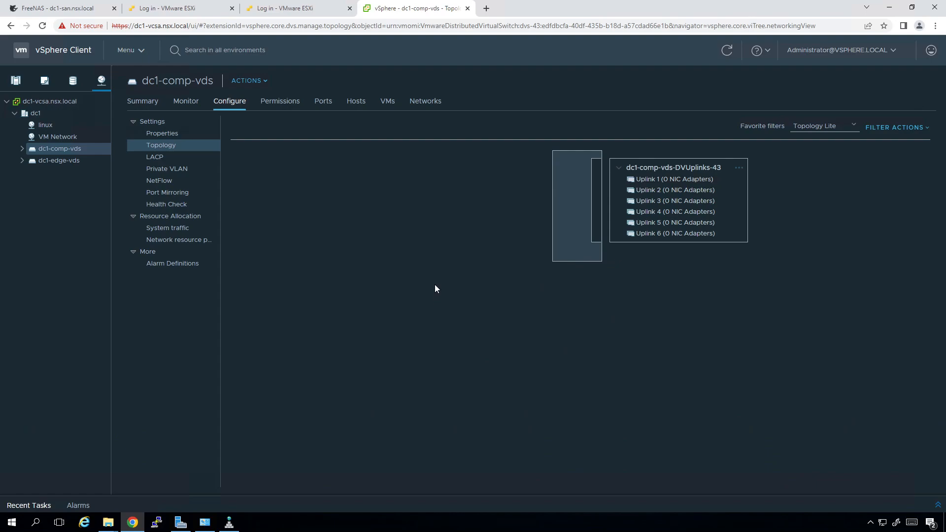
{"action": "left_click", "coordinate": [249, 81]}
Add port group dc1-comp-mgmt with default settings to dc1-comp-vds and check its uplinks
{"action": "mouse_move", "coordinate": [305, 109]}
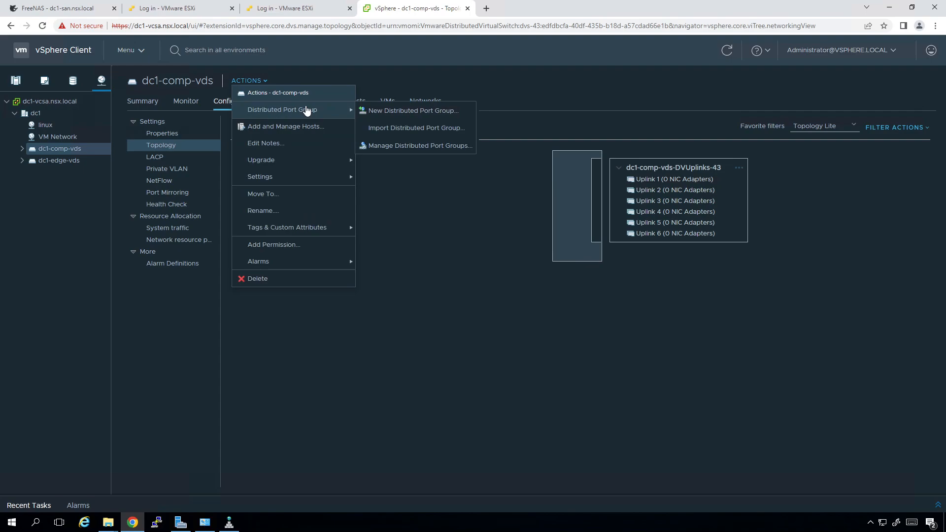
{"action": "left_click", "coordinate": [391, 115]}
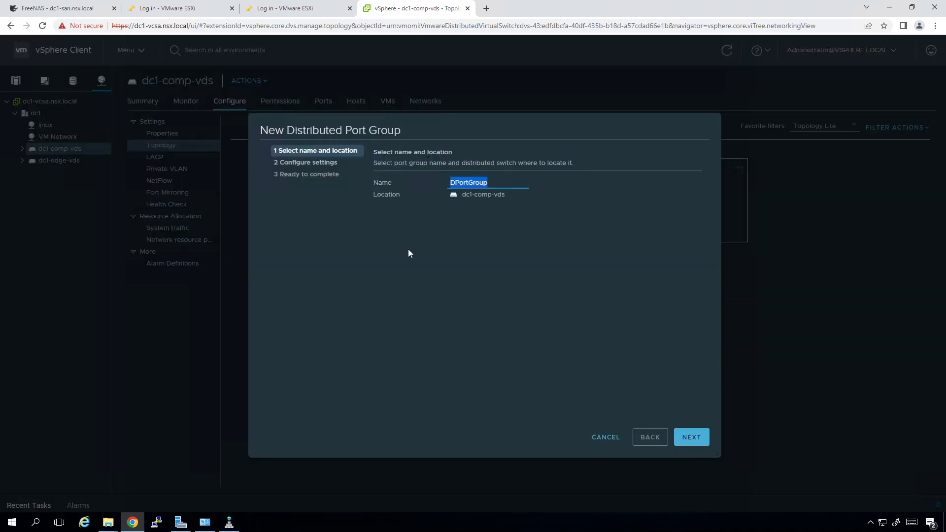
{"action": "type", "text": "dc1-comp-mgmt"}
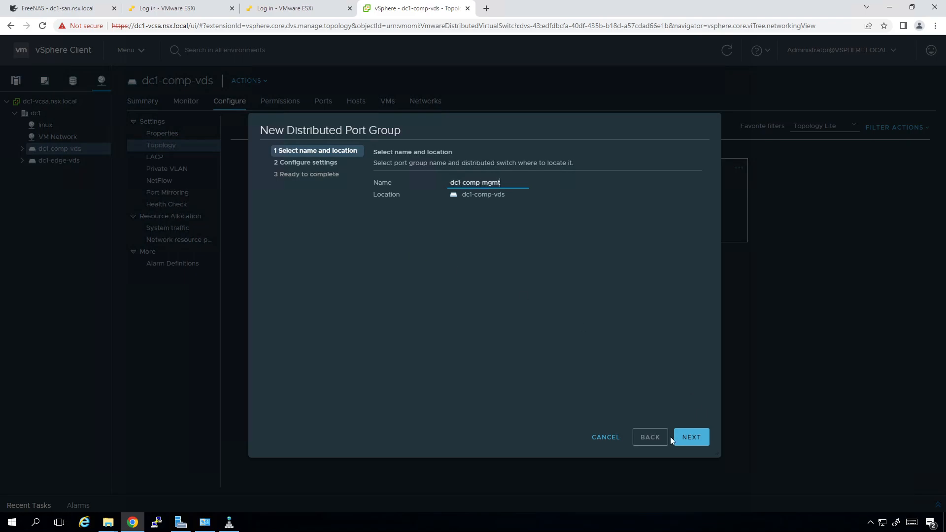
{"action": "left_click", "coordinate": [678, 440]}
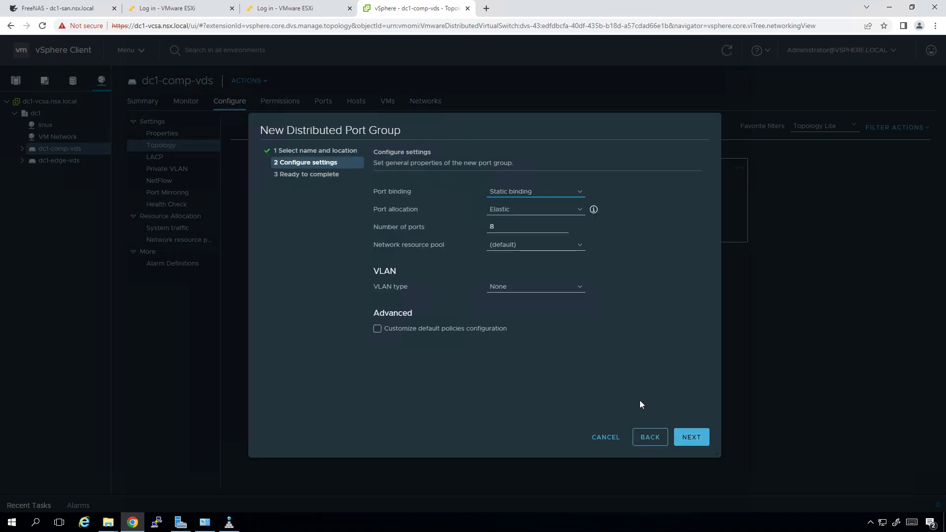
{"action": "left_click", "coordinate": [682, 440]}
{"action": "left_click", "coordinate": [682, 439]}
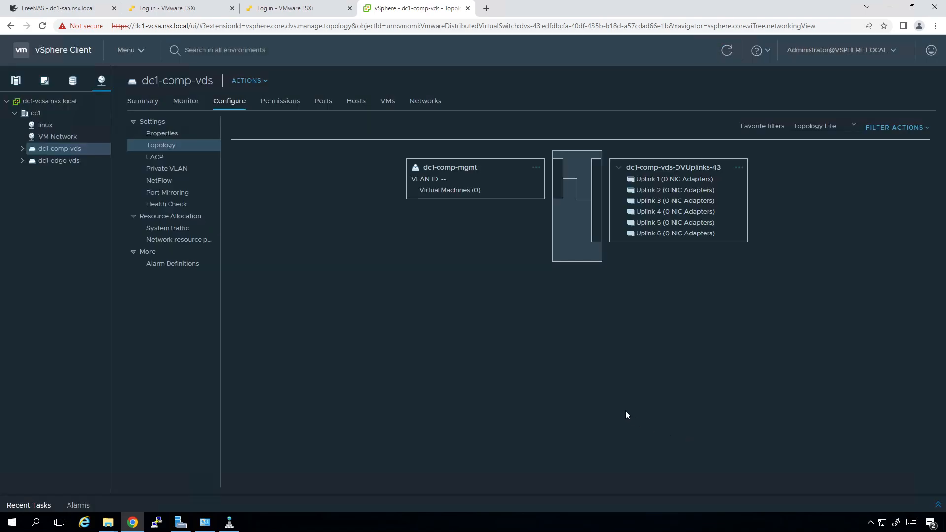
{"action": "left_click", "coordinate": [443, 173]}
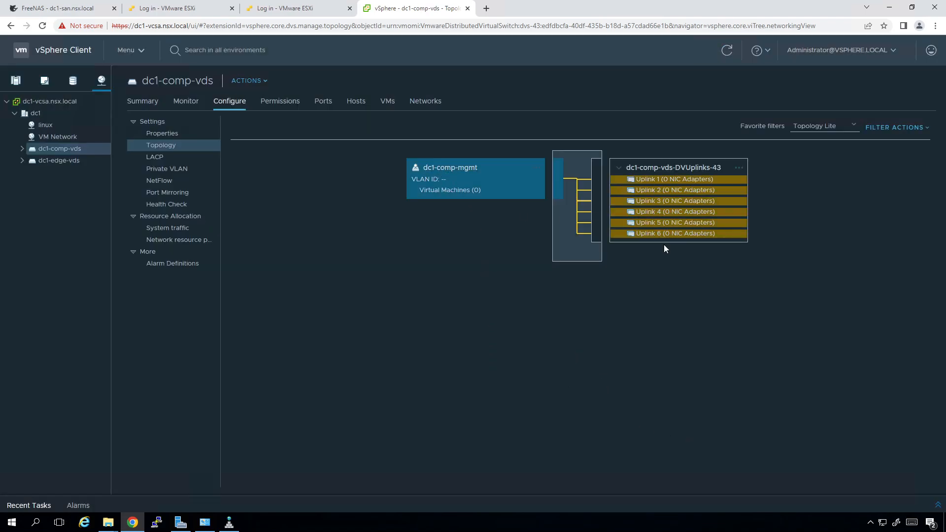
{"action": "left_click", "coordinate": [480, 242]}
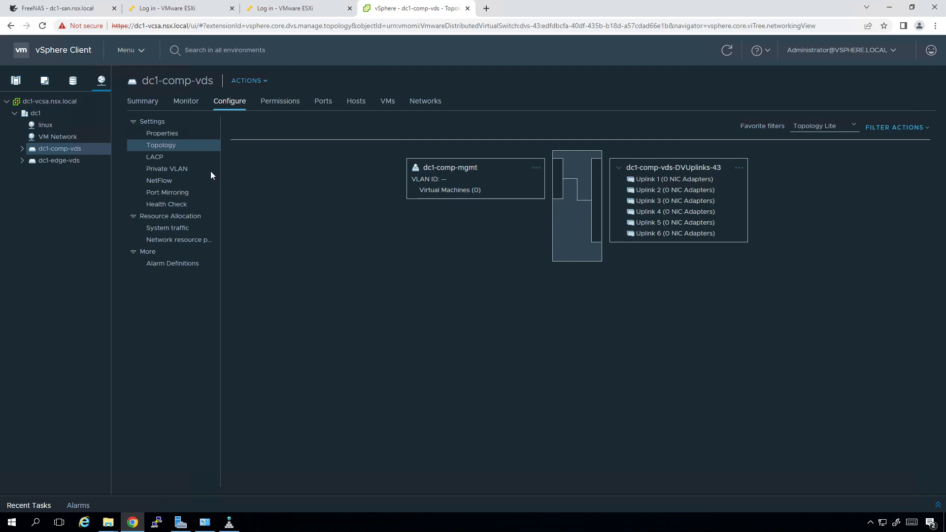
Create port group dc1-comp-san1 on dc1-comp-vds with VLAN type VLAN and VLAN ID 12
{"action": "left_click", "coordinate": [262, 81]}
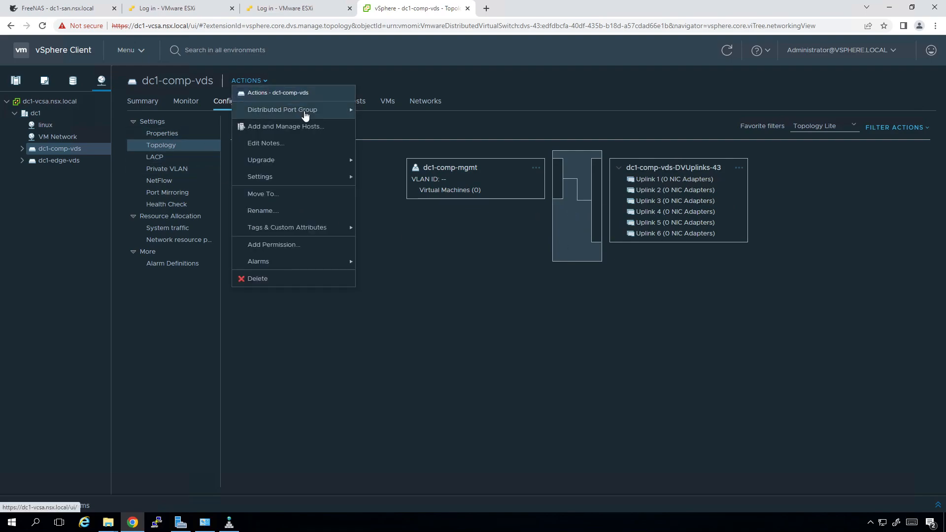
{"action": "mouse_move", "coordinate": [305, 114]}
{"action": "left_click", "coordinate": [386, 111]}
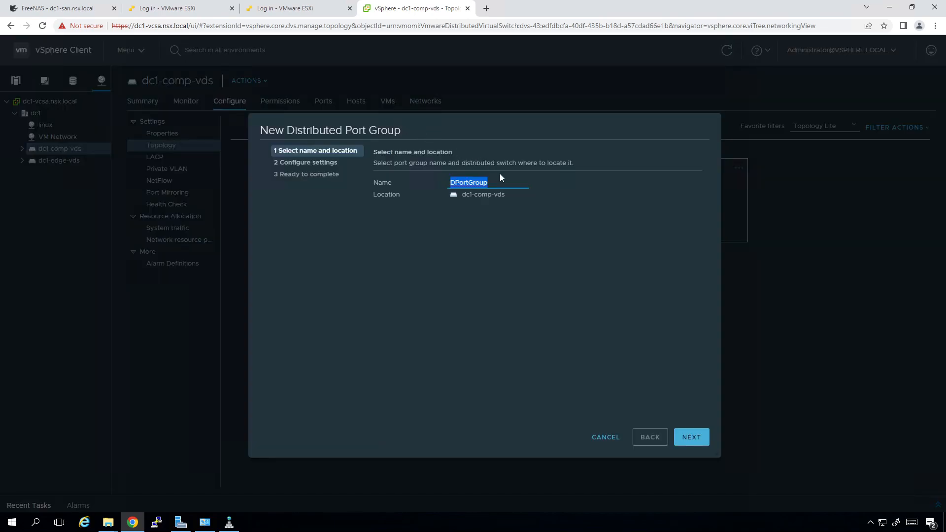
{"action": "type", "text": "dc1-comp-san1"}
{"action": "left_click", "coordinate": [689, 437]}
{"action": "left_click", "coordinate": [510, 287]}
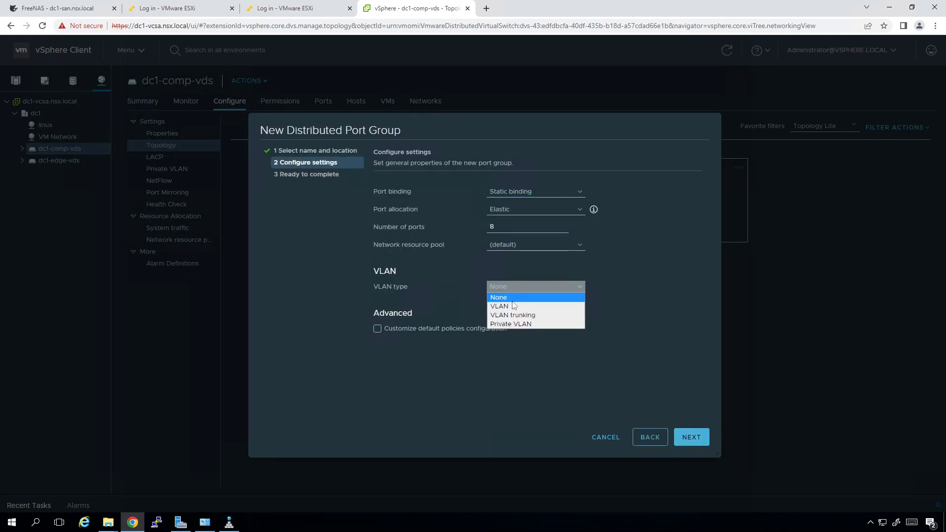
{"action": "left_click", "coordinate": [509, 288]}
{"action": "left_click", "coordinate": [509, 306]}
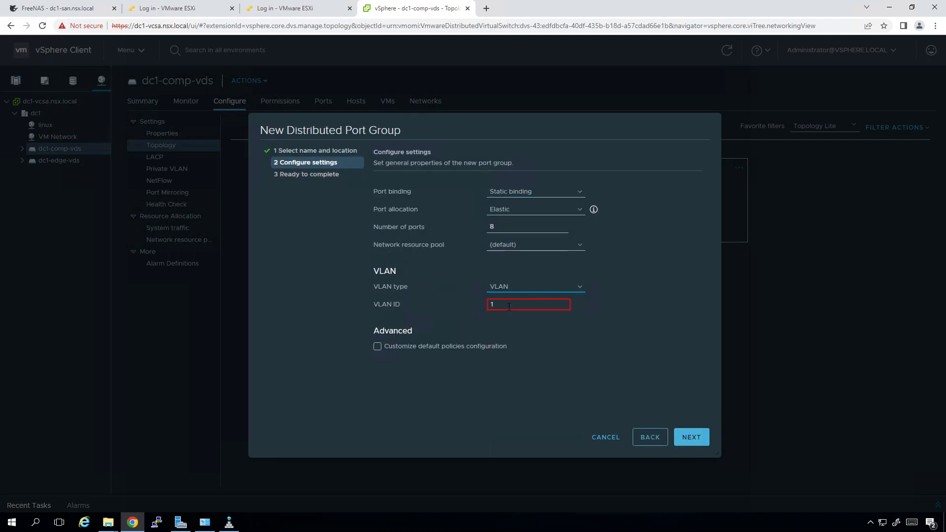
{"action": "type", "text": "2"}
{"action": "left_click", "coordinate": [690, 437]}
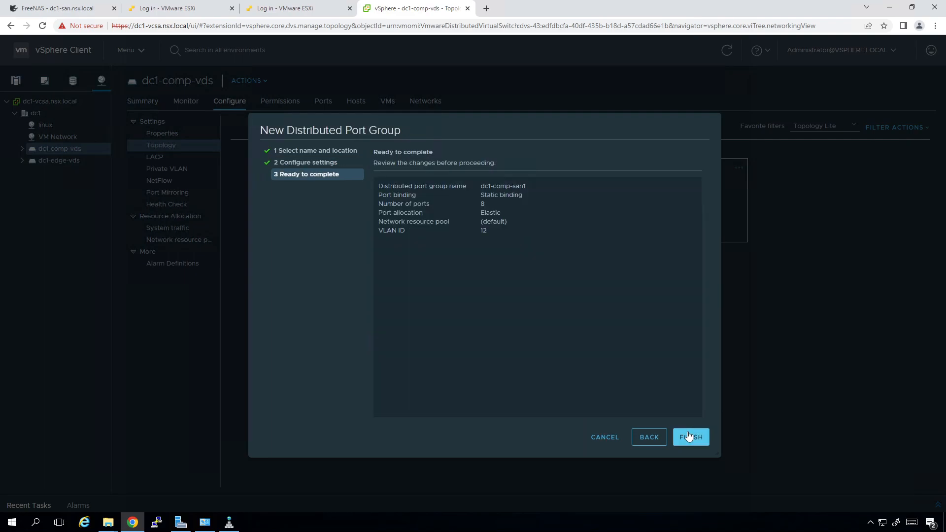
{"action": "left_click", "coordinate": [690, 437]}
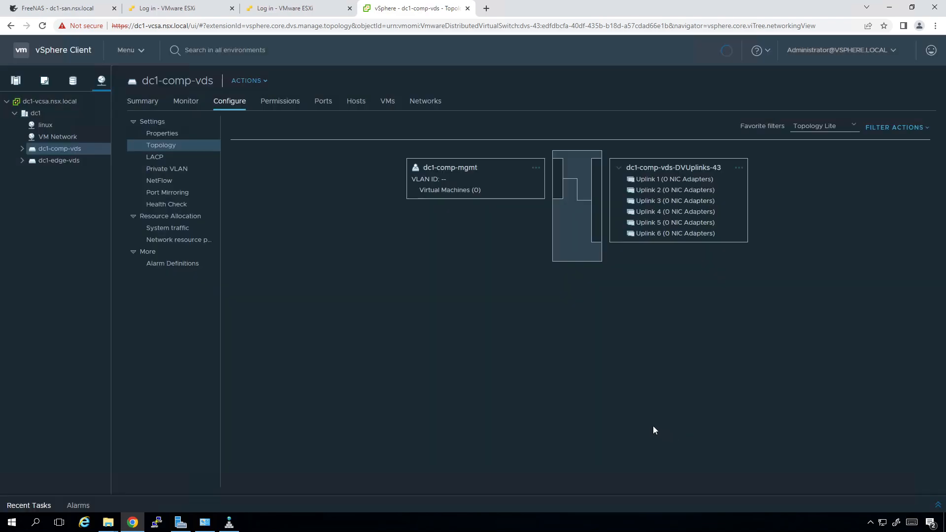
Create port group dc1-comp-san2 on dc1-comp-vds with VLAN type VLAN and VLAN ID 12
{"action": "left_click", "coordinate": [249, 81]}
{"action": "mouse_move", "coordinate": [312, 116]}
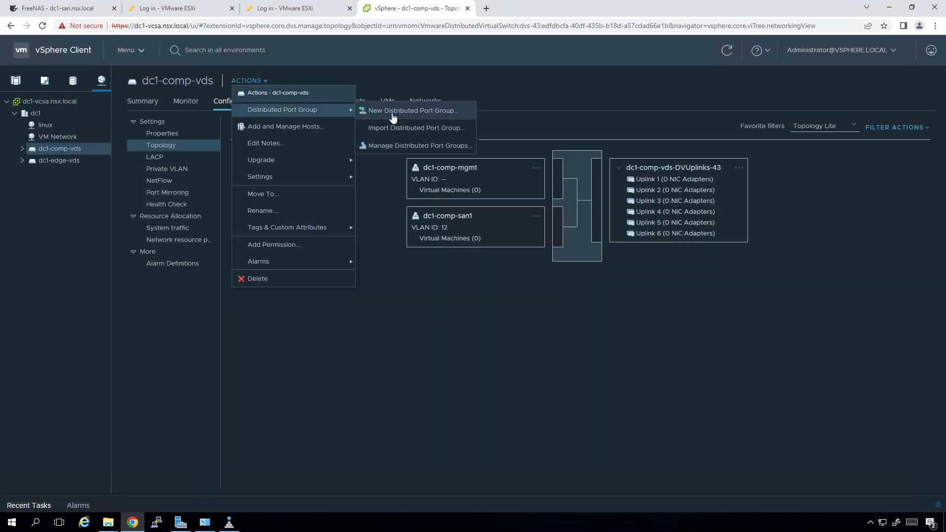
{"action": "left_click", "coordinate": [392, 113]}
{"action": "type", "text": "dc"}
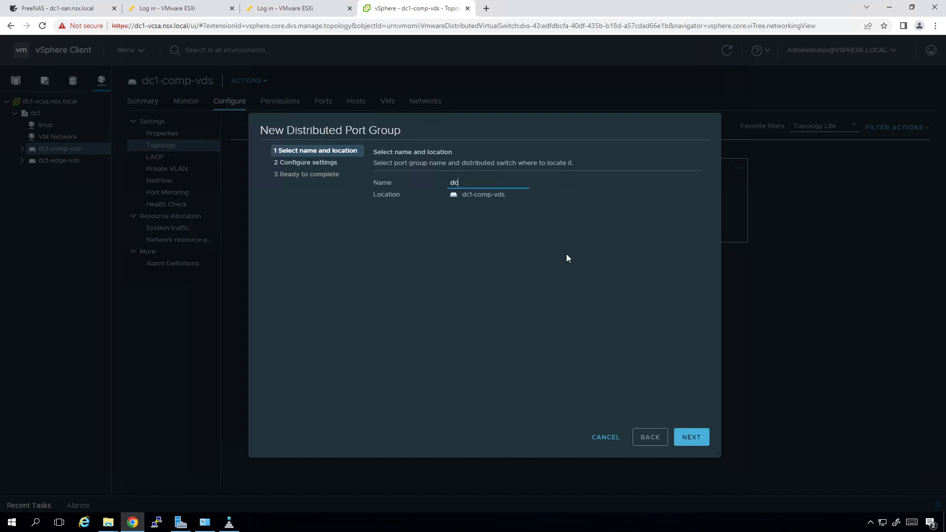
{"action": "type", "text": "1-comp-san2"}
{"action": "left_click", "coordinate": [692, 437]}
{"action": "left_click", "coordinate": [505, 288]}
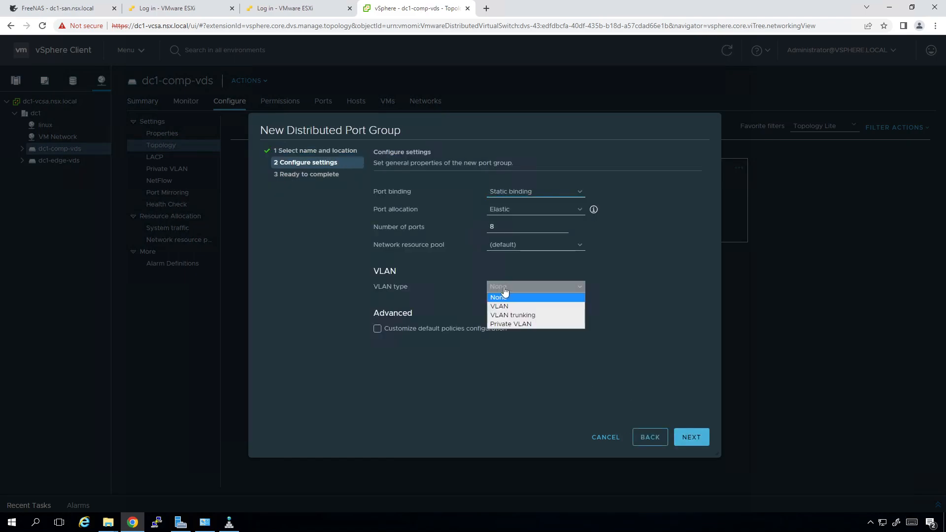
{"action": "left_click", "coordinate": [509, 308]}
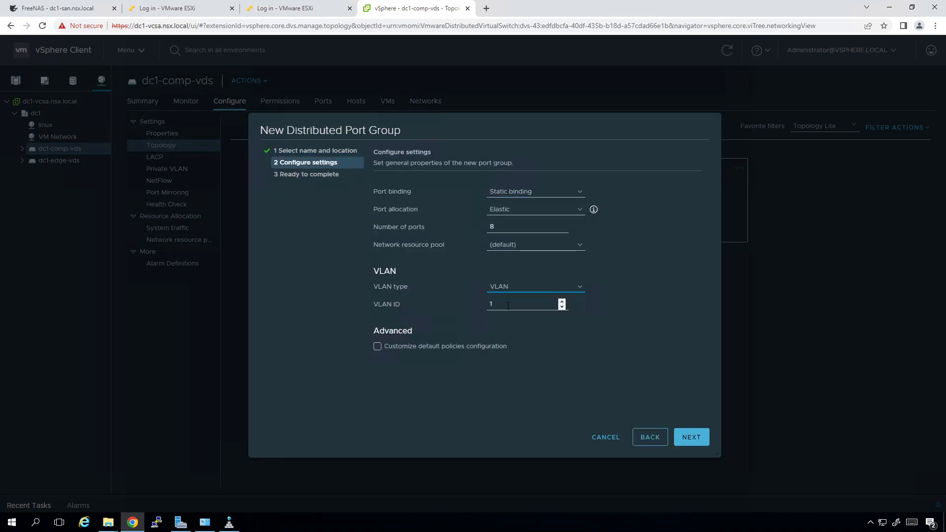
{"action": "type", "text": "2"}
{"action": "left_click", "coordinate": [683, 437]}
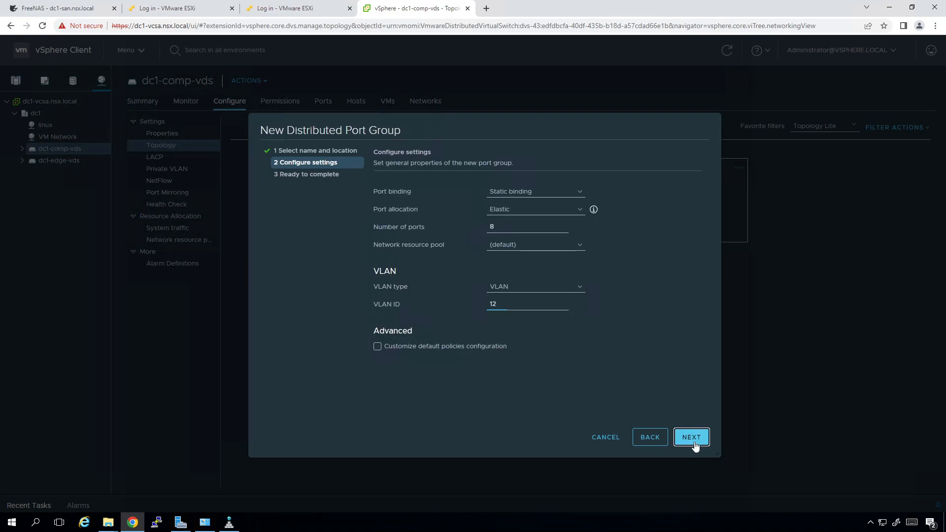
{"action": "left_click", "coordinate": [695, 441]}
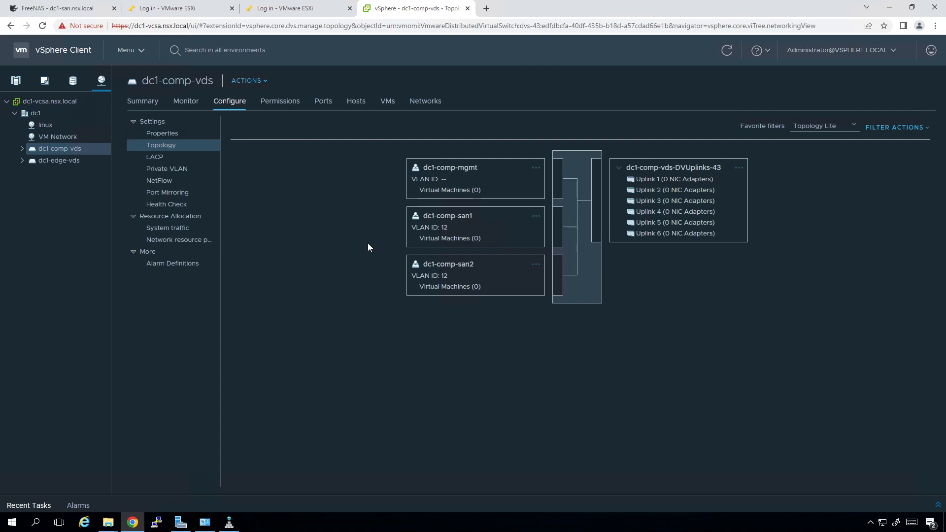
Create port group dc1-comp-vmotion on dc1-comp-vds with VLAN type VLAN and VLAN ID 20
{"action": "left_click", "coordinate": [261, 80]}
{"action": "mouse_move", "coordinate": [294, 109]}
{"action": "left_click", "coordinate": [387, 112]}
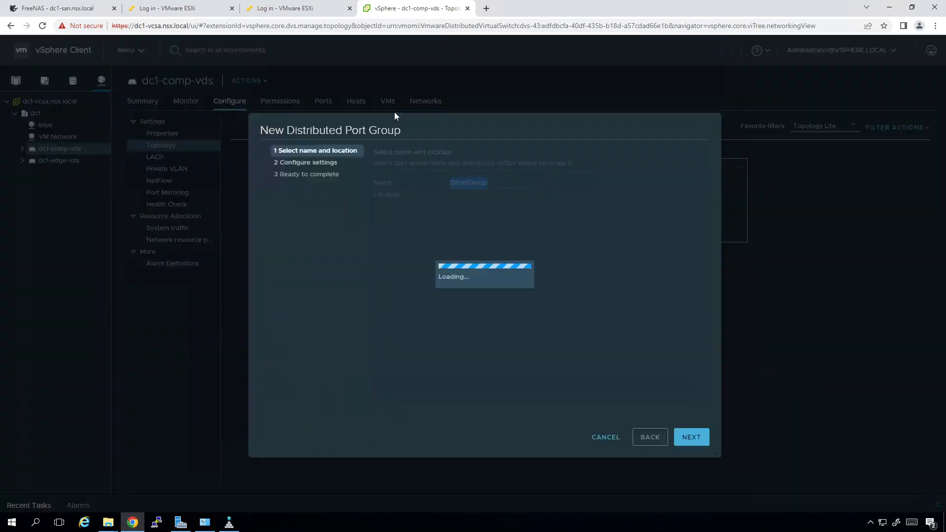
{"action": "type", "text": "dc1-"}
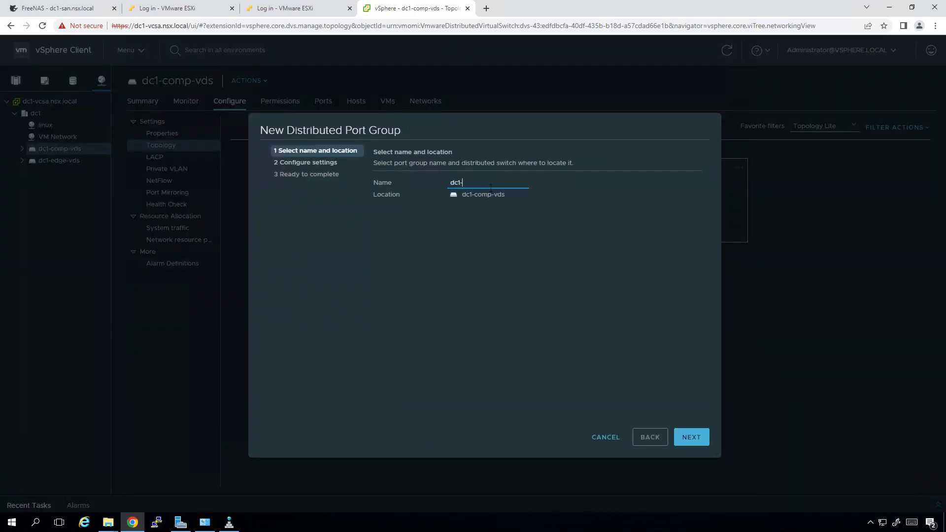
{"action": "type", "text": "comp-vmotion"}
{"action": "left_click", "coordinate": [696, 444]}
{"action": "left_click", "coordinate": [537, 287]}
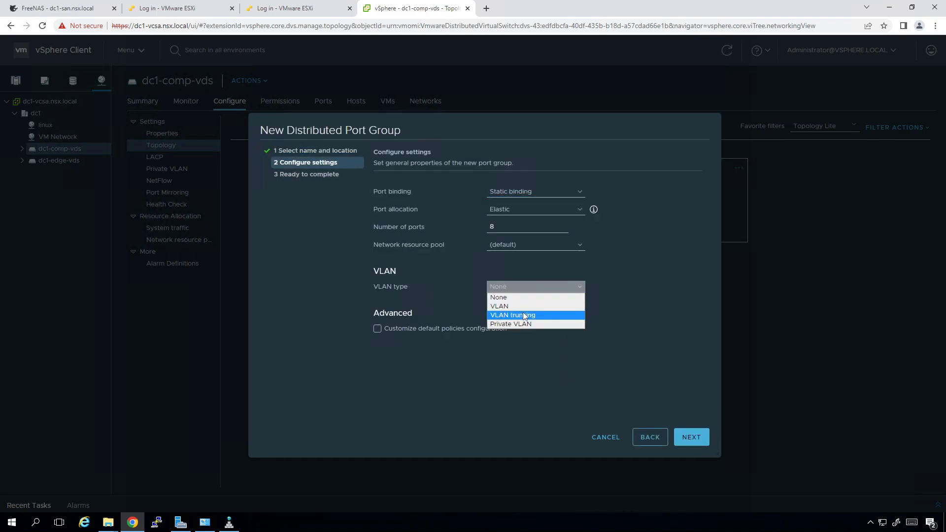
{"action": "left_click", "coordinate": [523, 306]}
{"action": "key", "text": "BackSpace"}
{"action": "type", "text": "20"}
{"action": "left_click", "coordinate": [688, 440]}
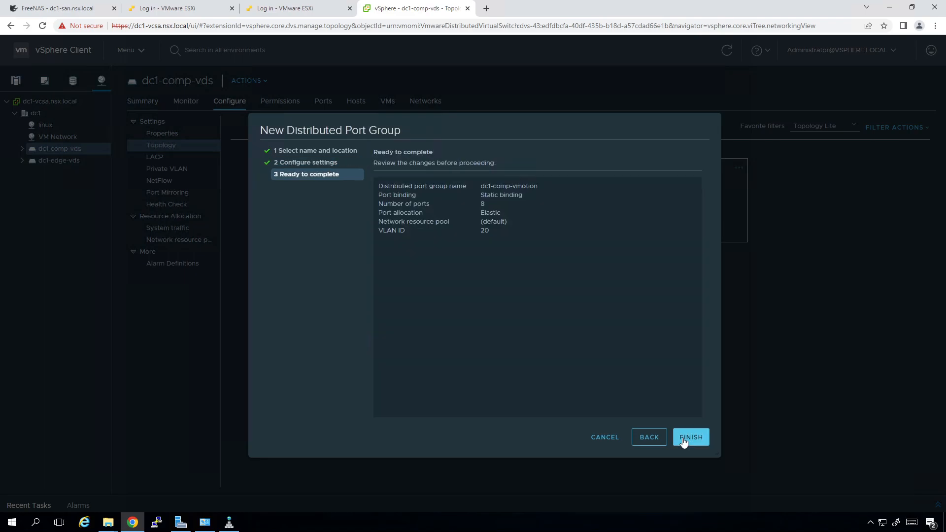
{"action": "left_click", "coordinate": [685, 442]}
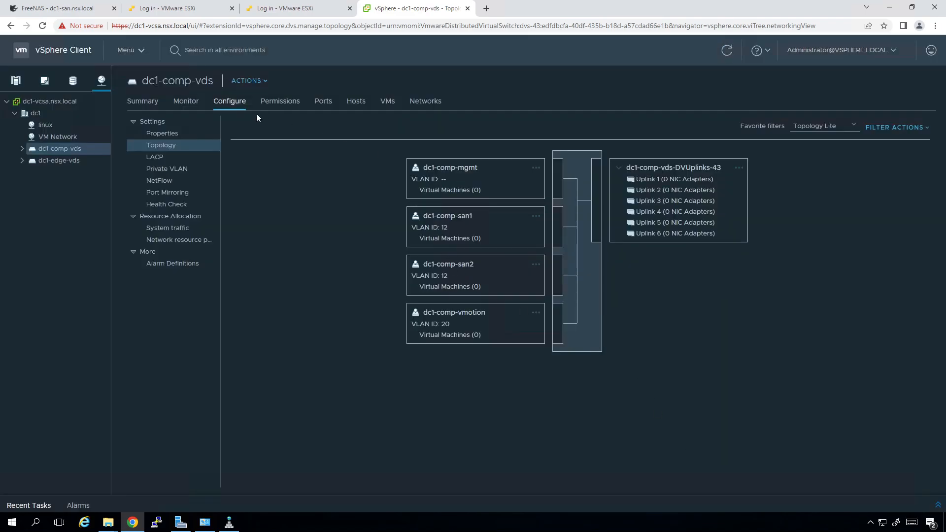
Create port group dc1-comp-linux on dc1-comp-vds with VLAN type VLAN and VLAN ID 100
{"action": "left_click", "coordinate": [253, 83]}
{"action": "mouse_move", "coordinate": [305, 110]}
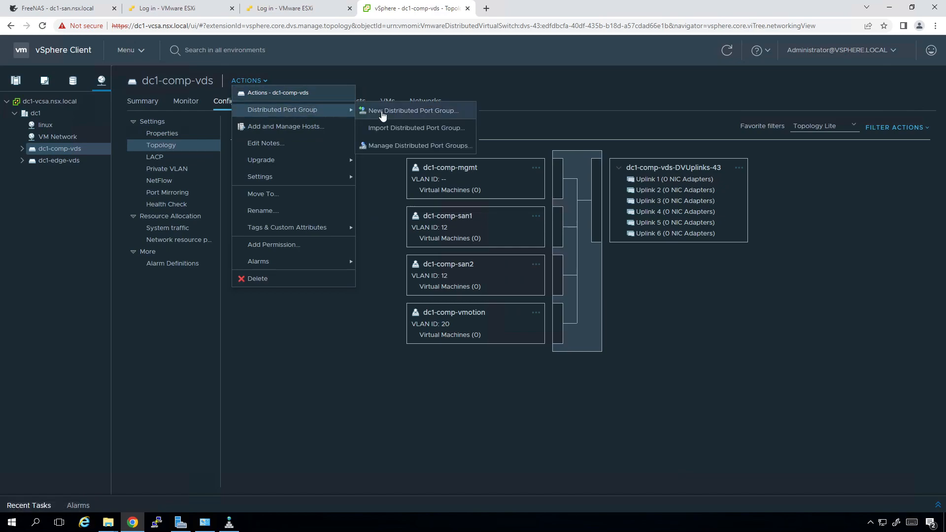
{"action": "left_click", "coordinate": [387, 112]}
{"action": "type", "text": "dc1-"}
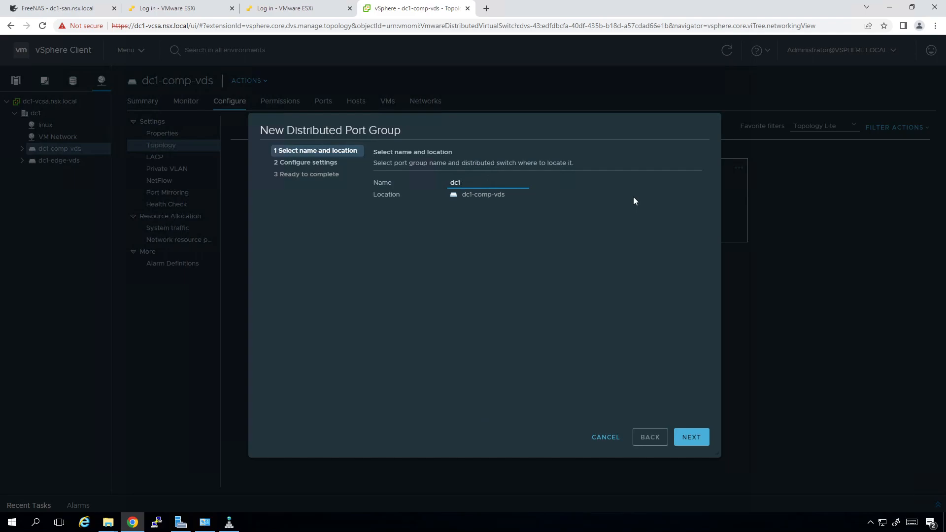
{"action": "type", "text": "comp-linux"}
{"action": "left_click", "coordinate": [698, 432]}
{"action": "left_click", "coordinate": [517, 289]}
{"action": "left_click", "coordinate": [499, 306]}
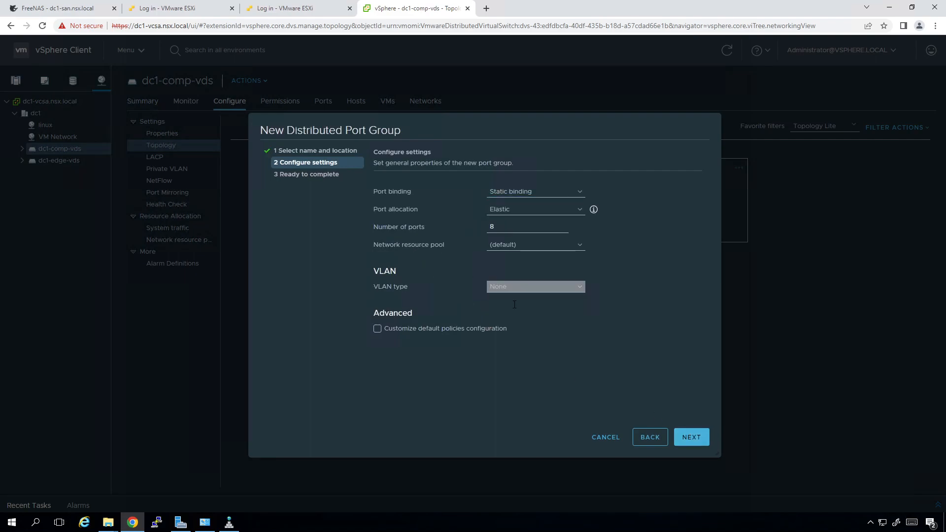
{"action": "type", "text": "100"}
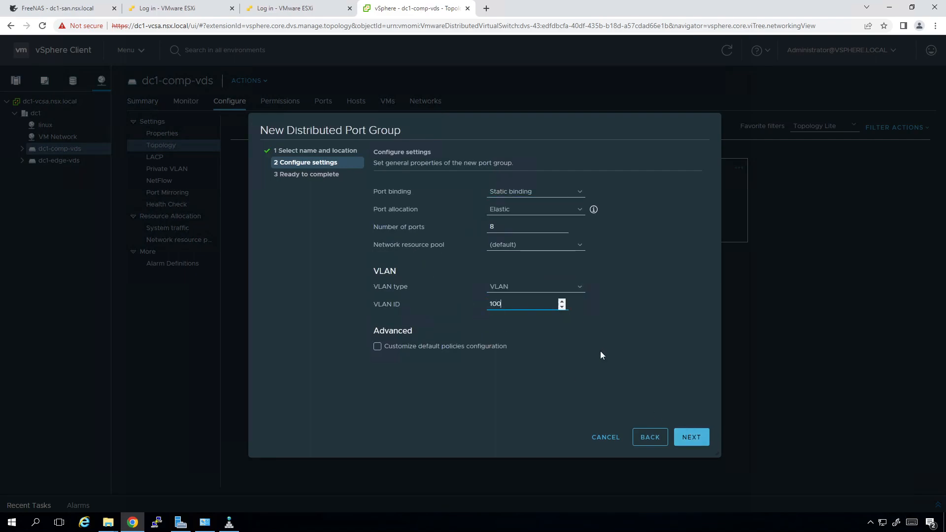
{"action": "left_click", "coordinate": [694, 437]}
{"action": "left_click", "coordinate": [693, 437]}
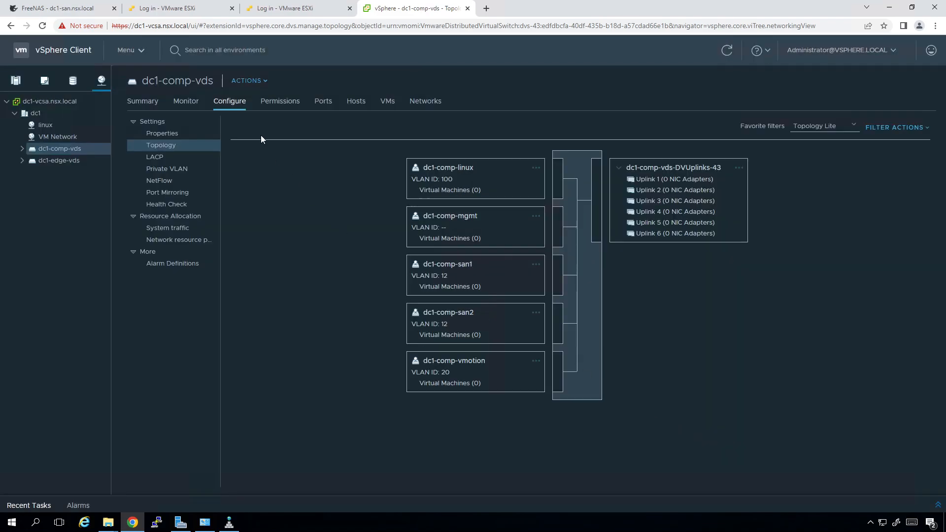
Create port group dc1-comp-windows on dc1-comp-vds with VLAN type VLAN and VLAN ID 101
{"action": "left_click", "coordinate": [255, 80]}
{"action": "mouse_move", "coordinate": [335, 109]}
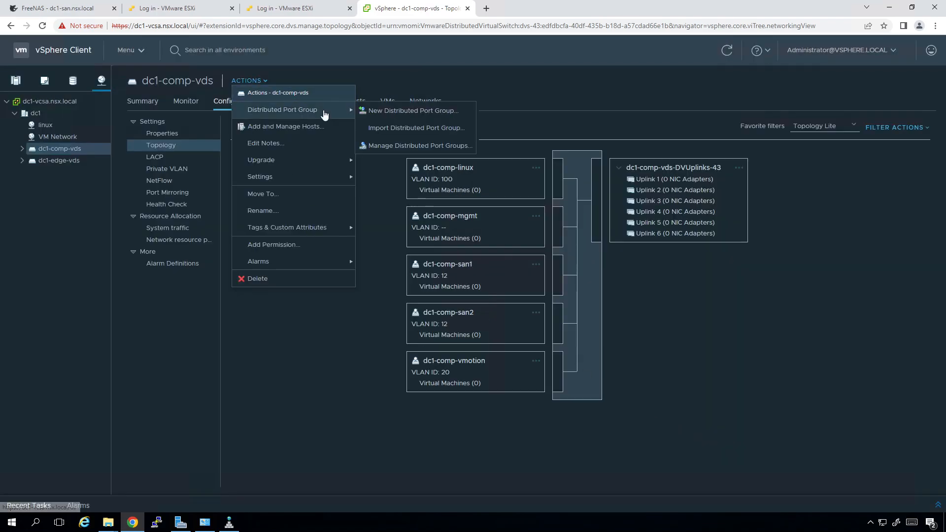
{"action": "left_click", "coordinate": [392, 114]}
{"action": "type", "text": "dc"}
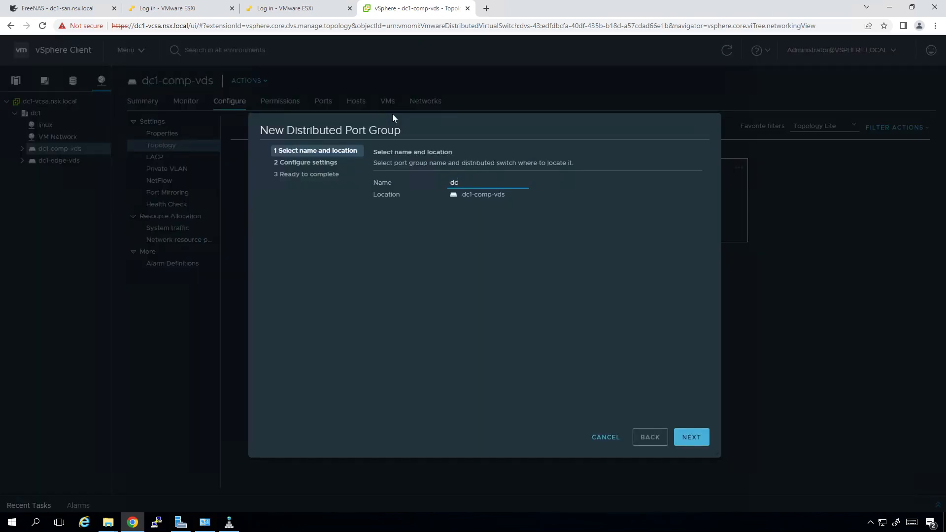
{"action": "type", "text": "1-comp-windows"}
{"action": "left_click", "coordinate": [697, 437]}
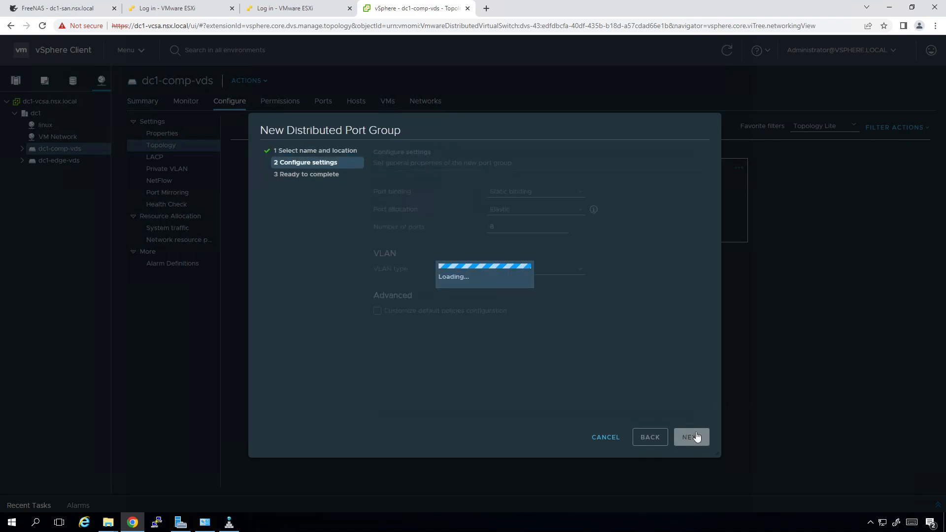
{"action": "left_click", "coordinate": [504, 287]}
{"action": "left_click", "coordinate": [507, 308]}
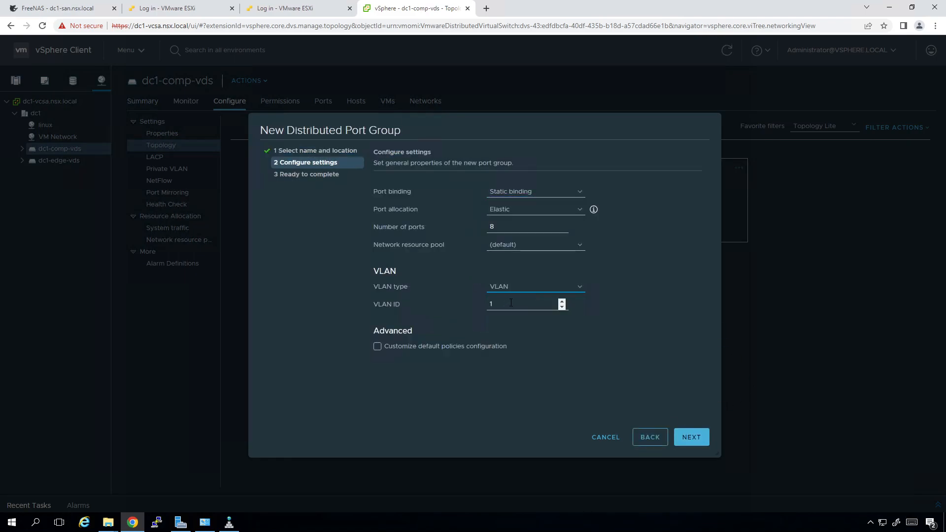
{"action": "type", "text": "01"}
{"action": "left_click", "coordinate": [690, 438]}
{"action": "left_click", "coordinate": [690, 437]}
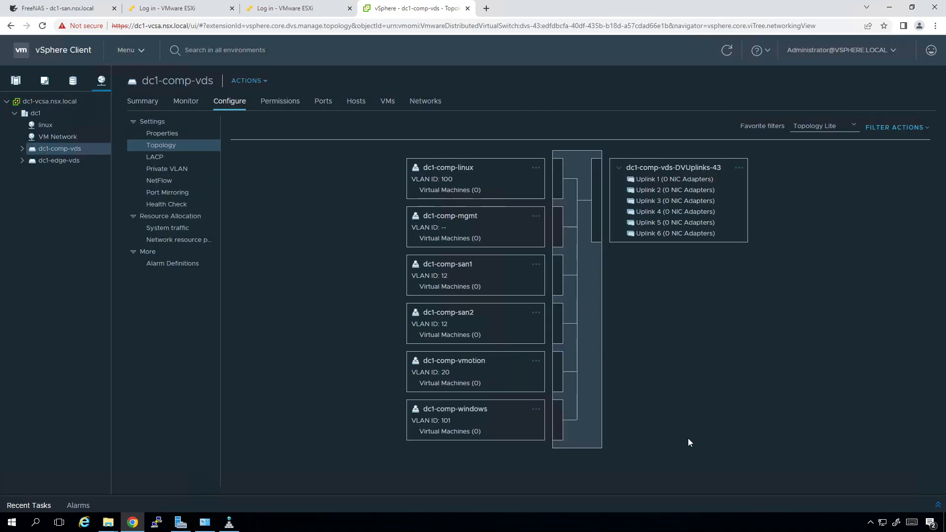
Check the uplinks of each comp port group: linux, mgmt, san1, san2, vmotion, windows
{"action": "left_click", "coordinate": [443, 175]}
{"action": "left_click", "coordinate": [422, 220]}
{"action": "left_click", "coordinate": [443, 271]}
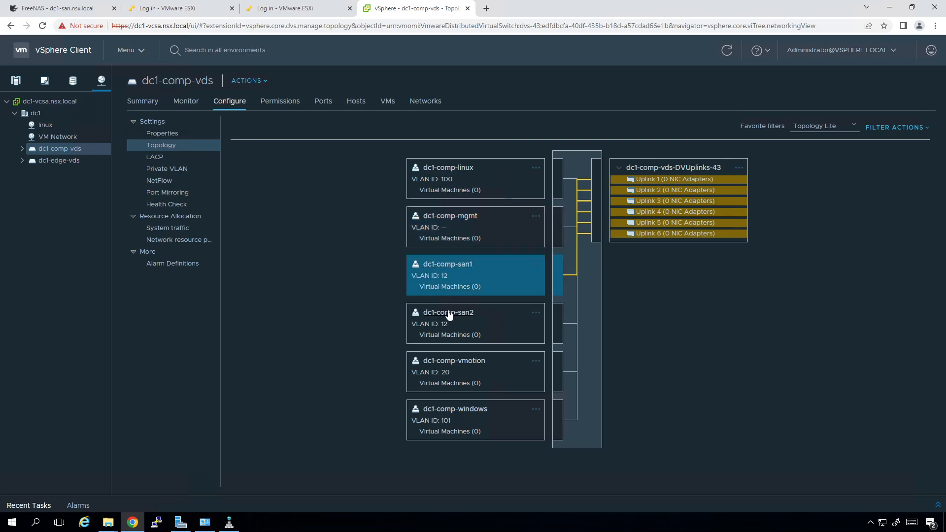
{"action": "left_click", "coordinate": [449, 323]}
{"action": "left_click", "coordinate": [452, 370]}
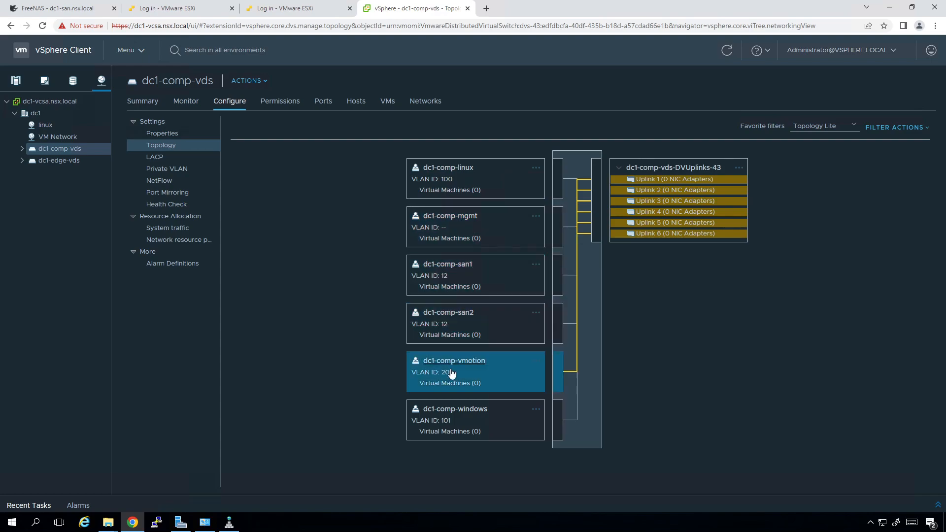
{"action": "left_click", "coordinate": [450, 415]}
{"action": "left_click", "coordinate": [370, 356]}
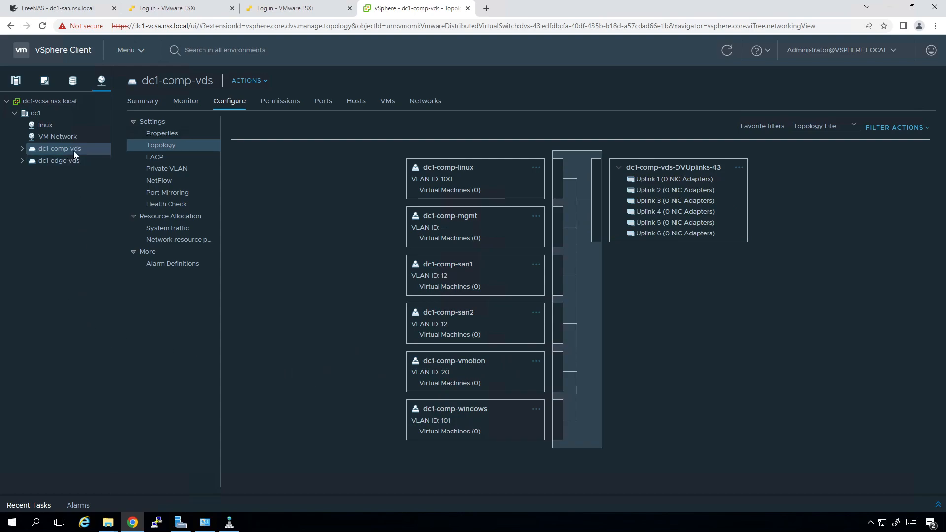
Add port group dc1-edge-mgmt with no VLAN to dc1-edge-vds
{"action": "left_click", "coordinate": [58, 163]}
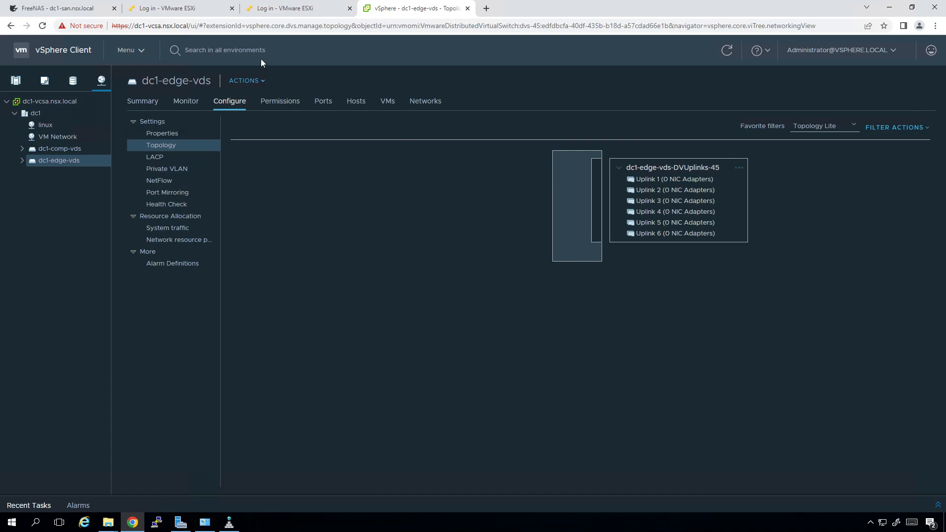
{"action": "left_click", "coordinate": [247, 82]}
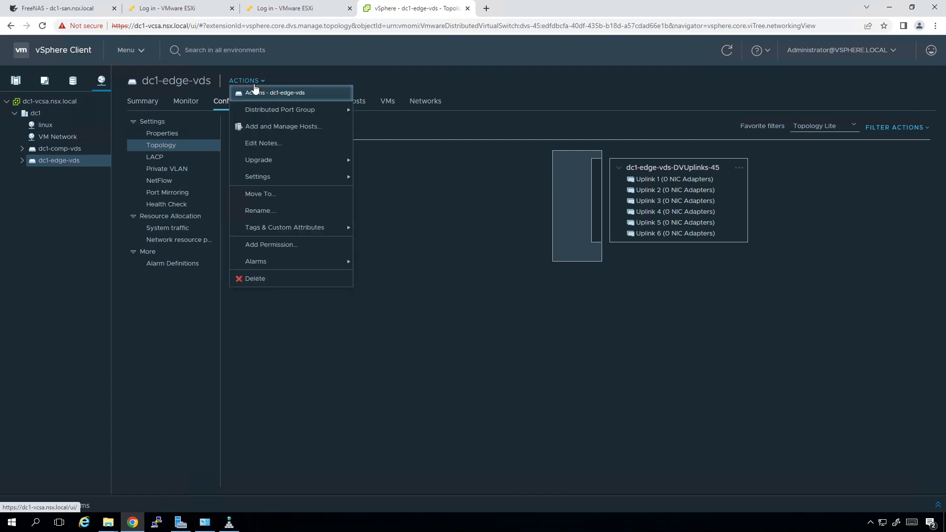
{"action": "mouse_move", "coordinate": [315, 110]}
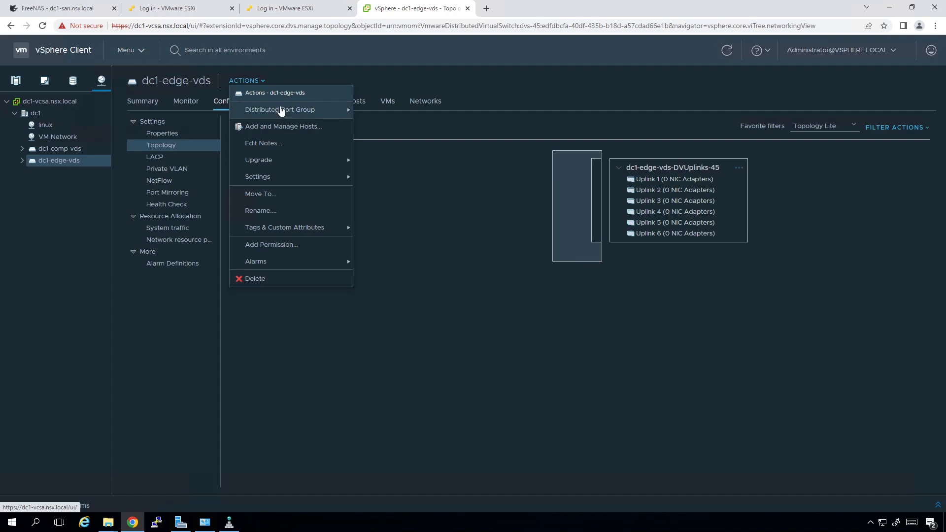
{"action": "left_click", "coordinate": [374, 112]}
{"action": "type", "text": "dc1-edge-mgmt"}
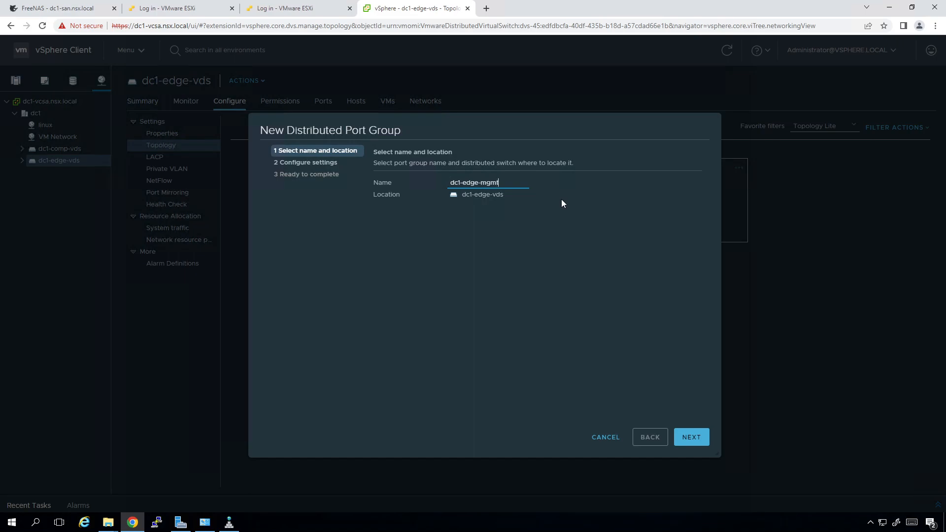
{"action": "left_click", "coordinate": [692, 437]}
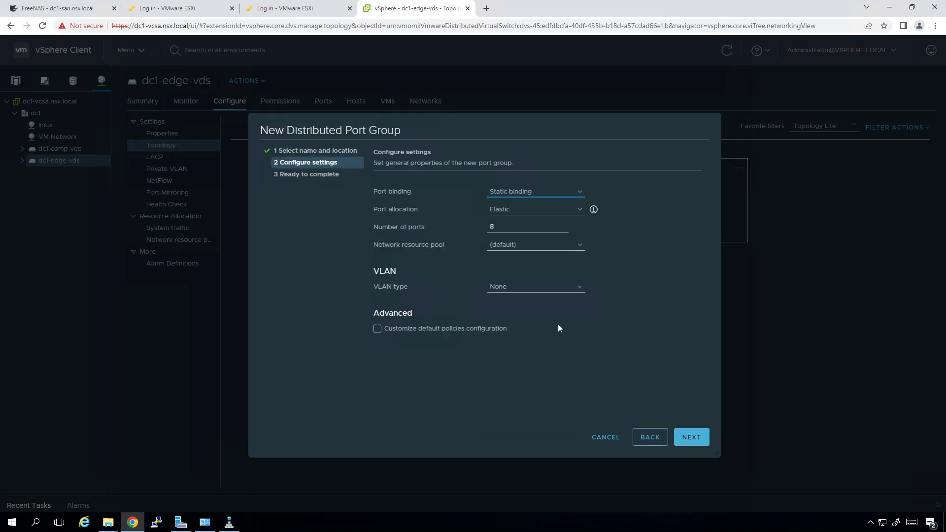
{"action": "left_click", "coordinate": [700, 443]}
{"action": "left_click", "coordinate": [700, 444]}
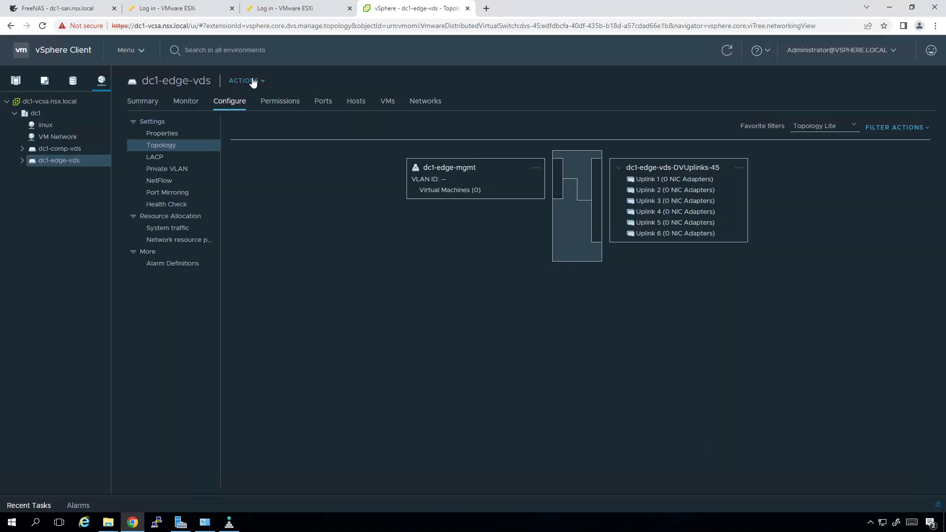
{"action": "left_click", "coordinate": [252, 80]}
Create the dc1-edge-san1 distributed port group on dc1-edge-vds with VLAN ID 12
{"action": "mouse_move", "coordinate": [281, 110]}
{"action": "left_click", "coordinate": [394, 109]}
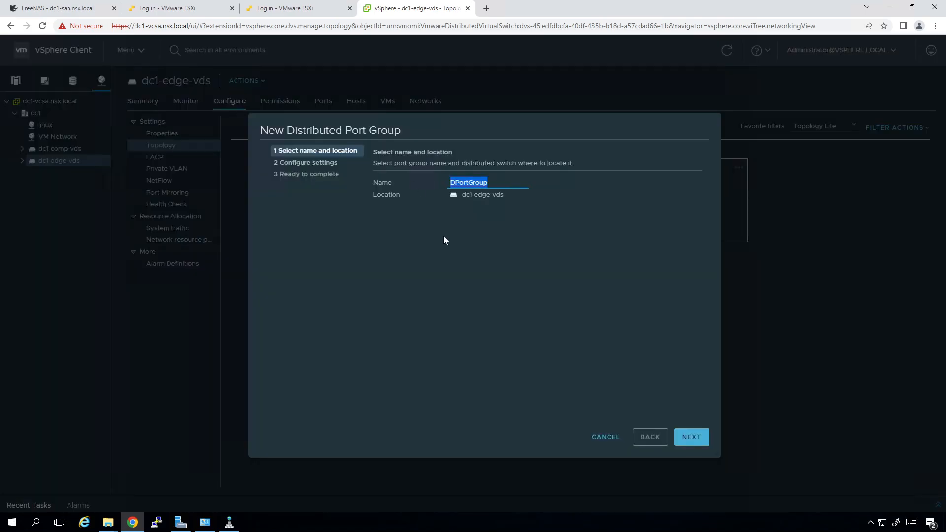
{"action": "type", "text": "dc1-edge-san1"}
{"action": "left_click", "coordinate": [691, 436]}
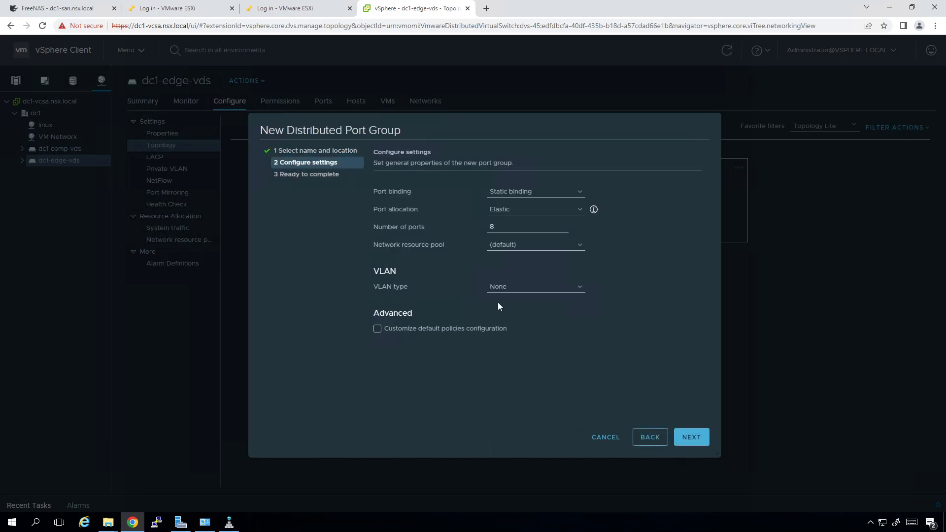
{"action": "left_click", "coordinate": [505, 288]}
{"action": "left_click", "coordinate": [507, 304]}
{"action": "left_click", "coordinate": [507, 304]}
{"action": "type", "text": "12"}
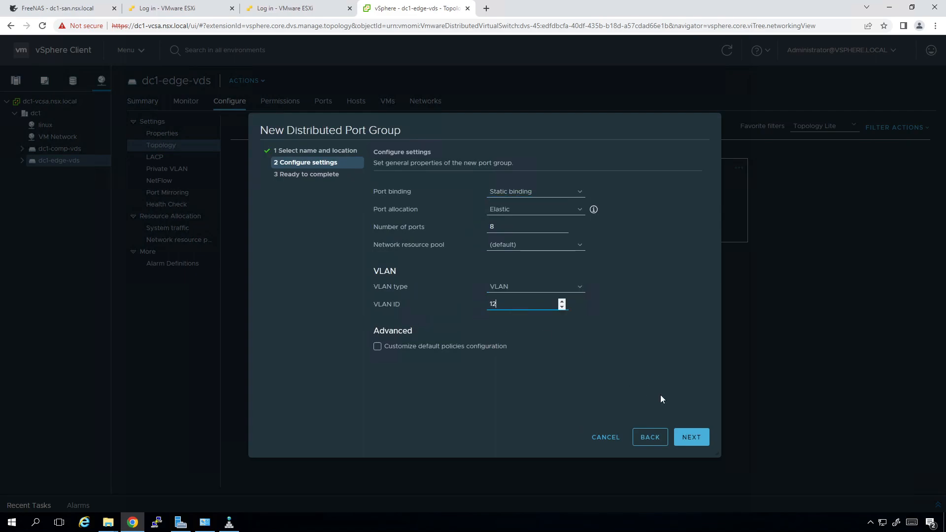
{"action": "left_click", "coordinate": [692, 437]}
{"action": "left_click", "coordinate": [691, 437]}
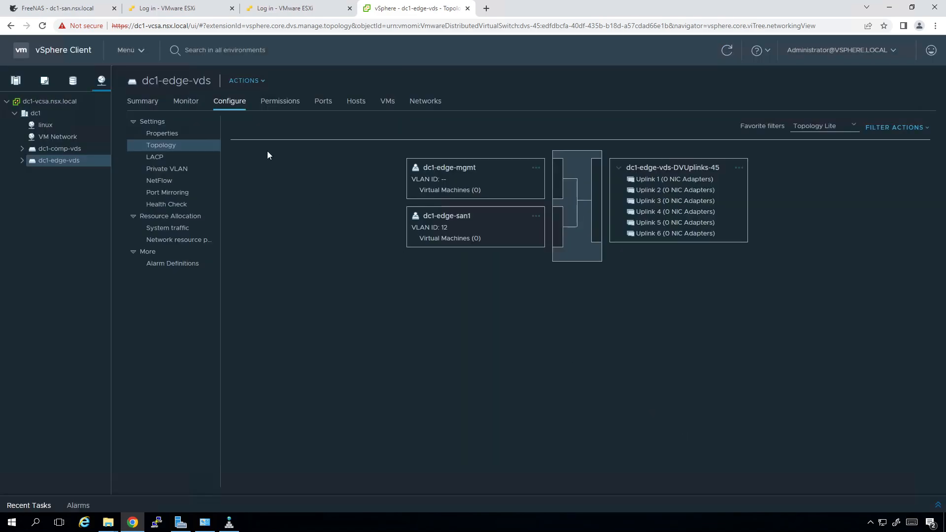
Create a second port group, dc1-edge-san2, also on VLAN ID 12
{"action": "left_click", "coordinate": [262, 84]}
{"action": "mouse_move", "coordinate": [302, 106]}
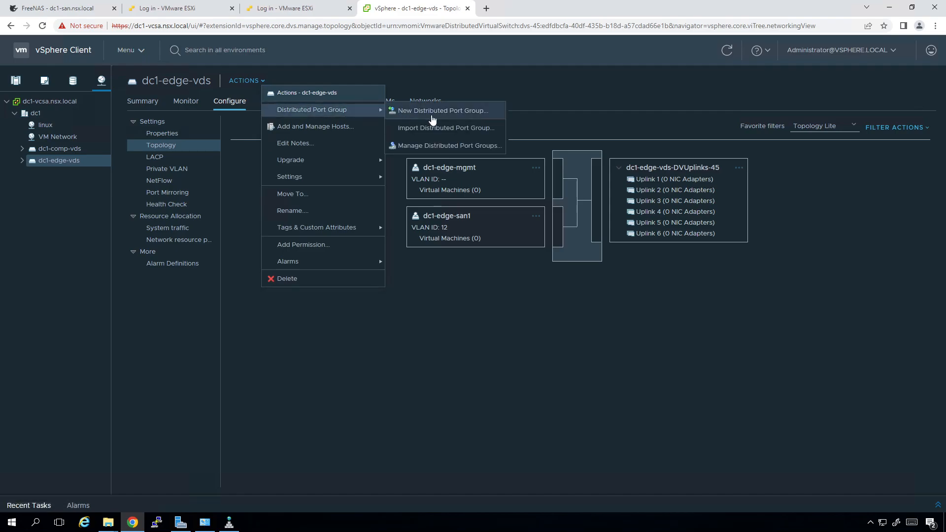
{"action": "left_click", "coordinate": [428, 114]}
{"action": "type", "text": "dc1"}
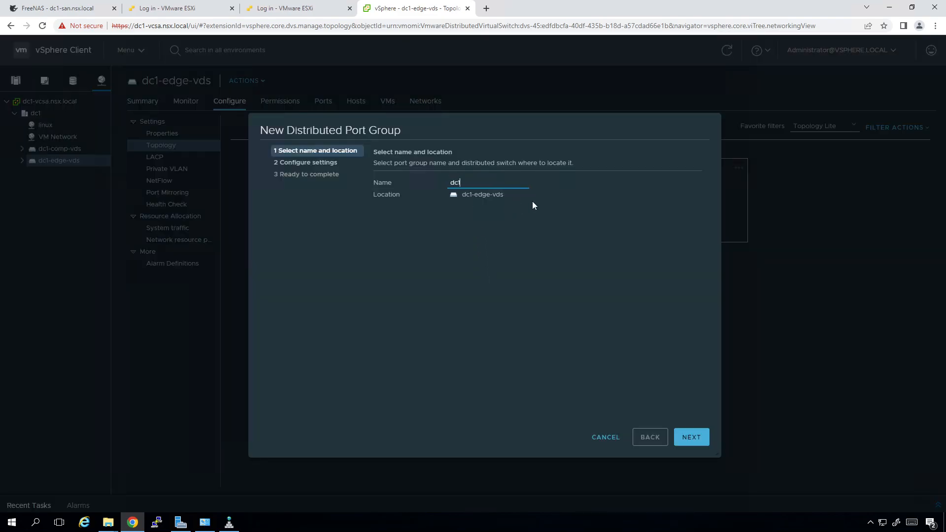
{"action": "type", "text": "-edge"}
{"action": "type", "text": "an2"}
{"action": "left_click", "coordinate": [704, 439]}
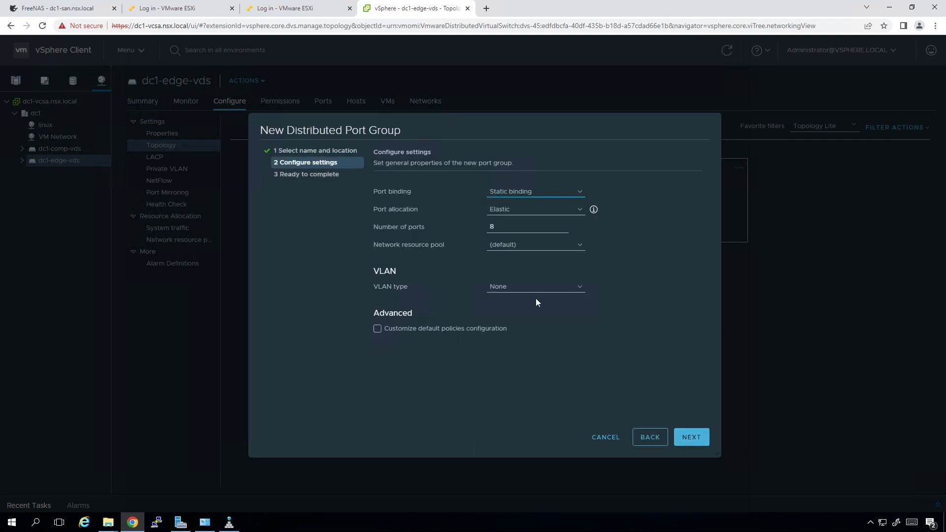
{"action": "left_click", "coordinate": [524, 287]}
{"action": "left_click", "coordinate": [513, 306]}
{"action": "type", "text": "12"}
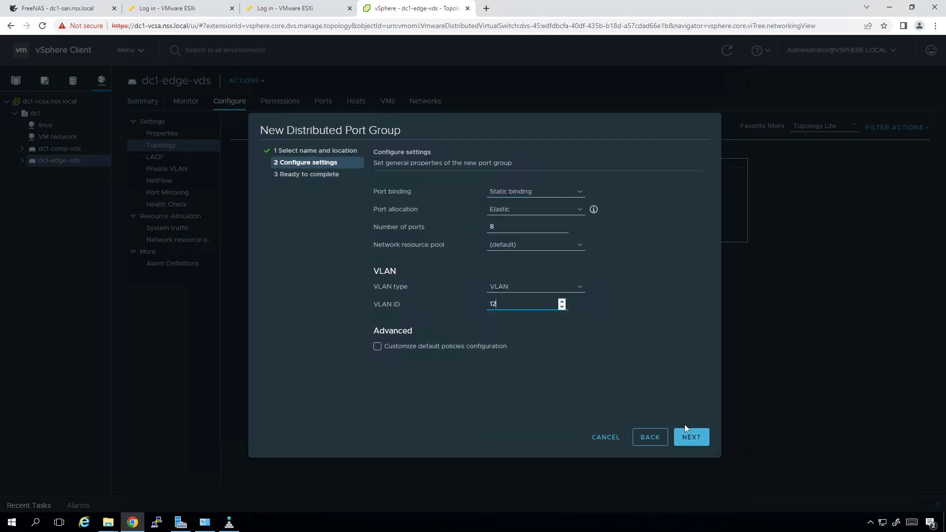
{"action": "left_click", "coordinate": [696, 440]}
{"action": "left_click", "coordinate": [693, 436]}
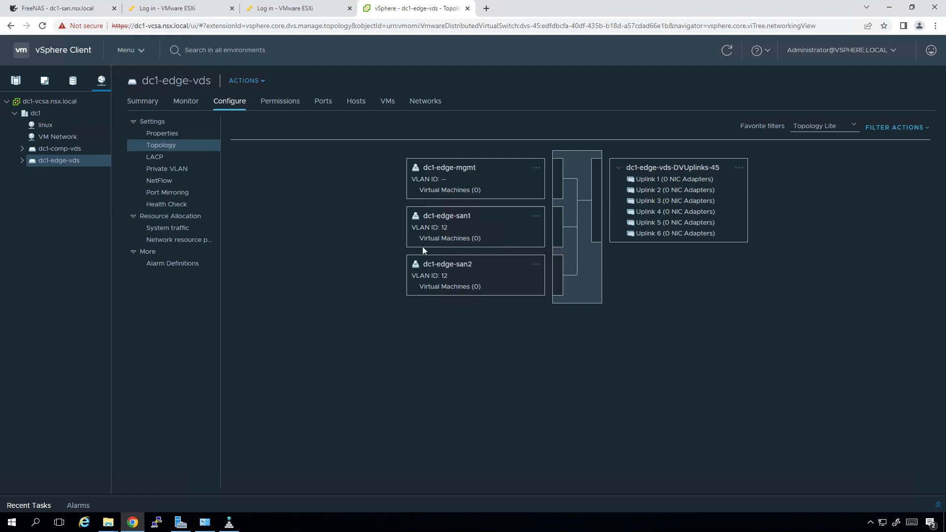
Create the dc1-edge-uplinks port group on dc1-edge-vds with VLAN type VLAN trunking
{"action": "left_click", "coordinate": [252, 81]}
{"action": "mouse_move", "coordinate": [329, 110]}
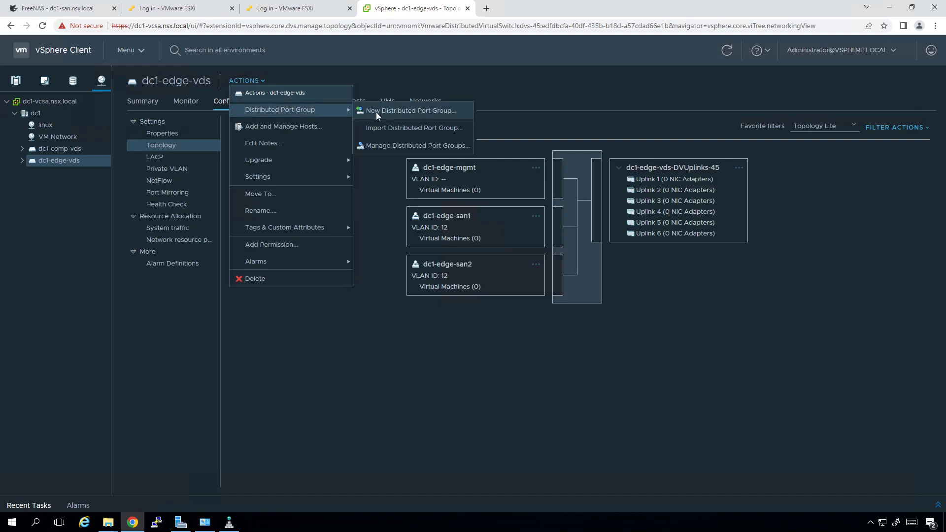
{"action": "left_click", "coordinate": [377, 114]}
{"action": "type", "text": "dc1"}
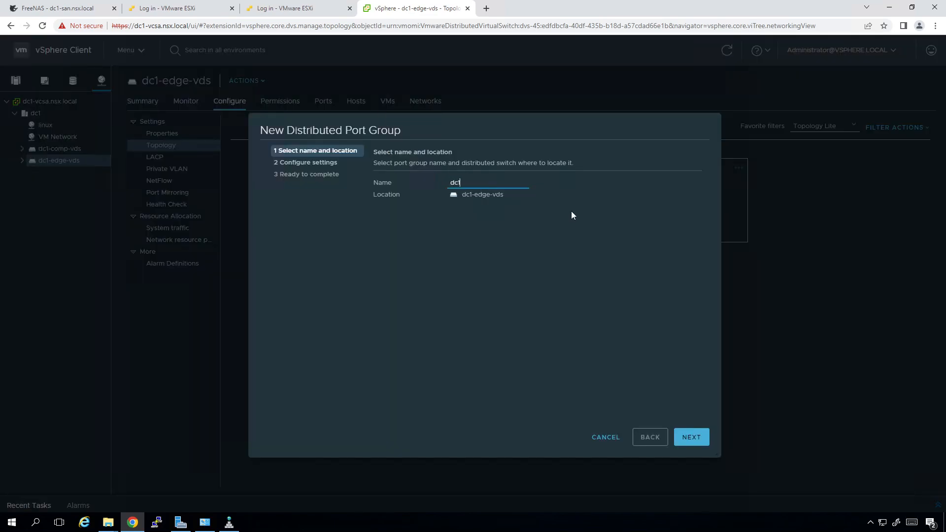
{"action": "type", "text": "-edge-uplinks"}
{"action": "left_click", "coordinate": [692, 437]}
{"action": "left_click", "coordinate": [530, 291]}
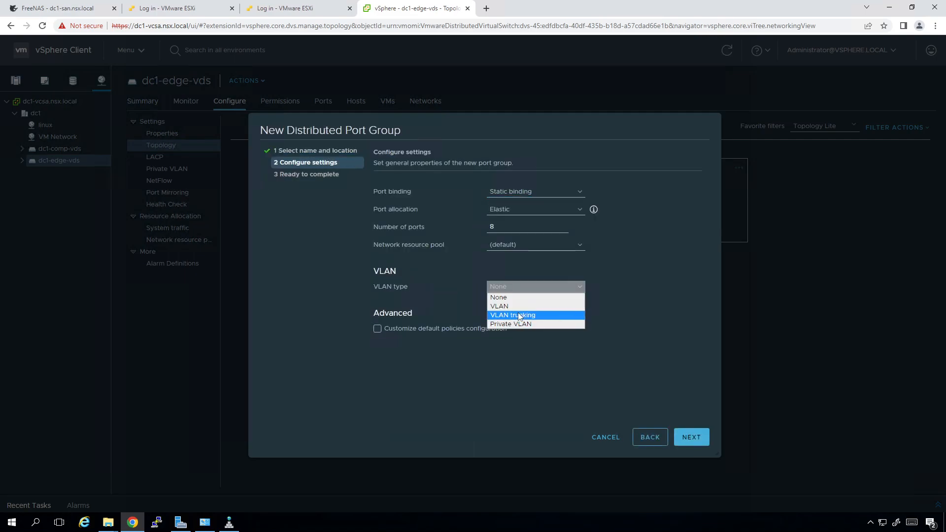
{"action": "left_click", "coordinate": [520, 315]}
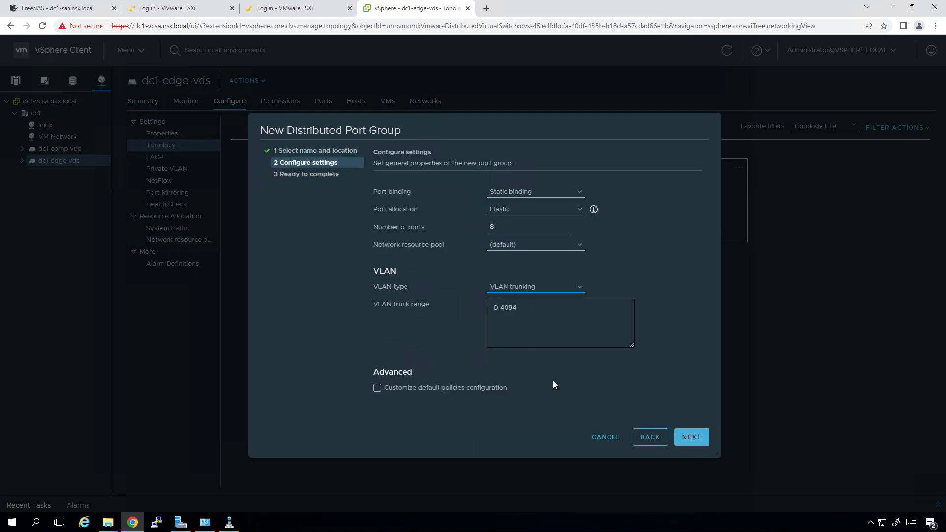
{"action": "left_click", "coordinate": [675, 439]}
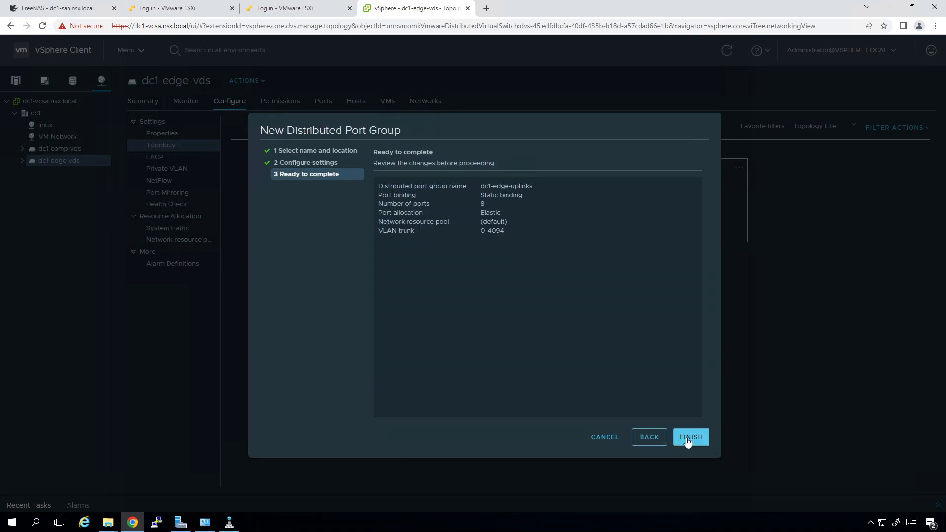
{"action": "left_click", "coordinate": [686, 442]}
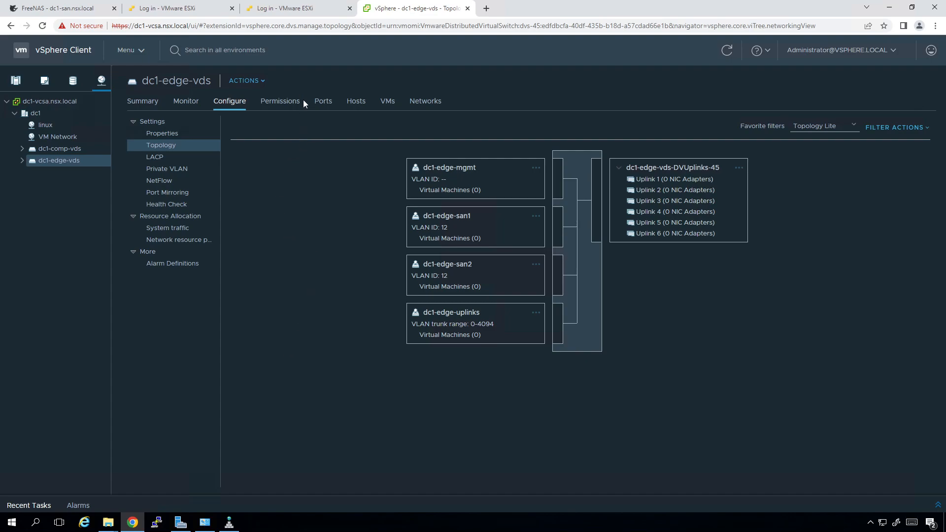
Start another new distributed port group on dc1-edge-vds, then cancel the wizard
{"action": "left_click", "coordinate": [260, 81]}
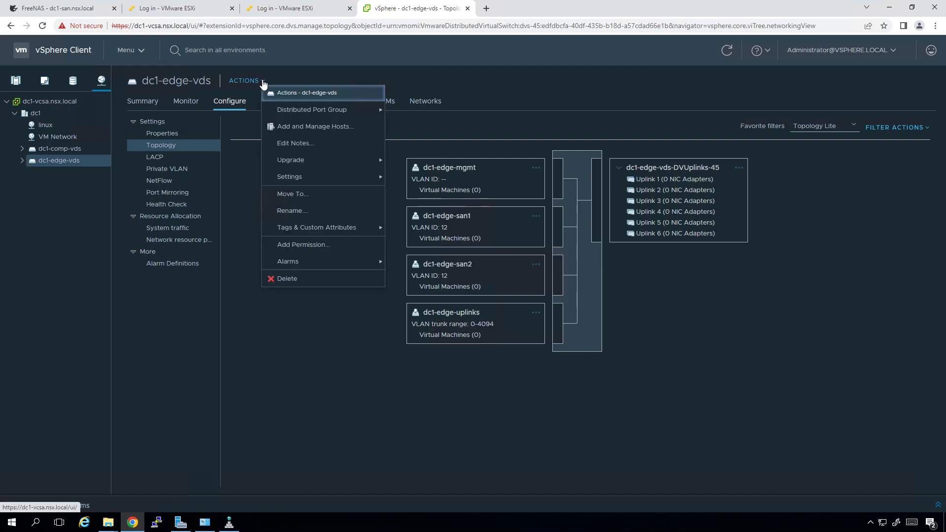
{"action": "mouse_move", "coordinate": [325, 119]}
{"action": "left_click", "coordinate": [421, 110]}
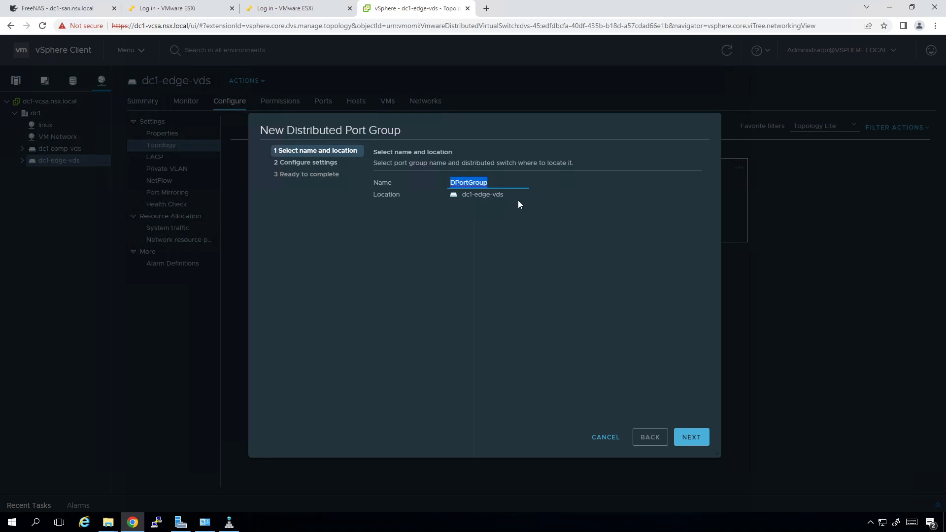
{"action": "left_click", "coordinate": [605, 440]}
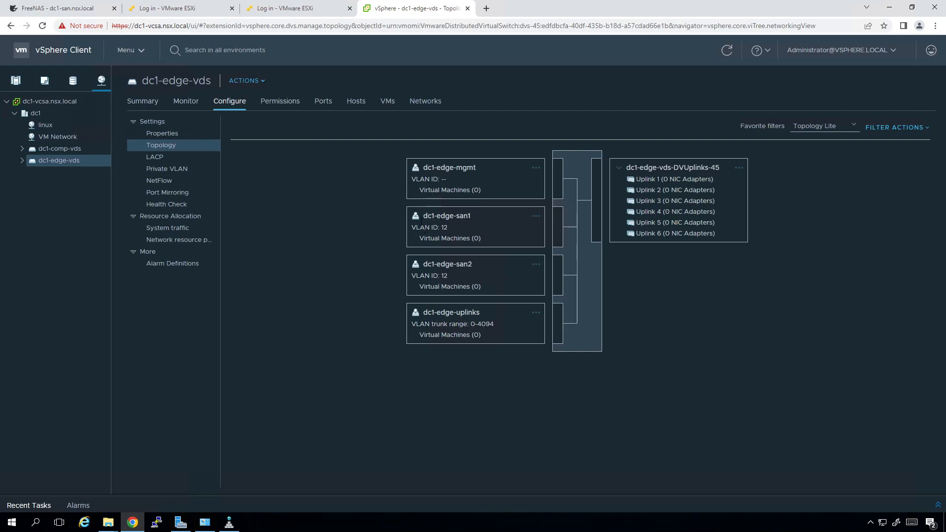
Show dc1-comp-vds's topology, check dc1-comp-mgmt's uplinks, and expand its port groups
{"action": "left_click", "coordinate": [78, 149]}
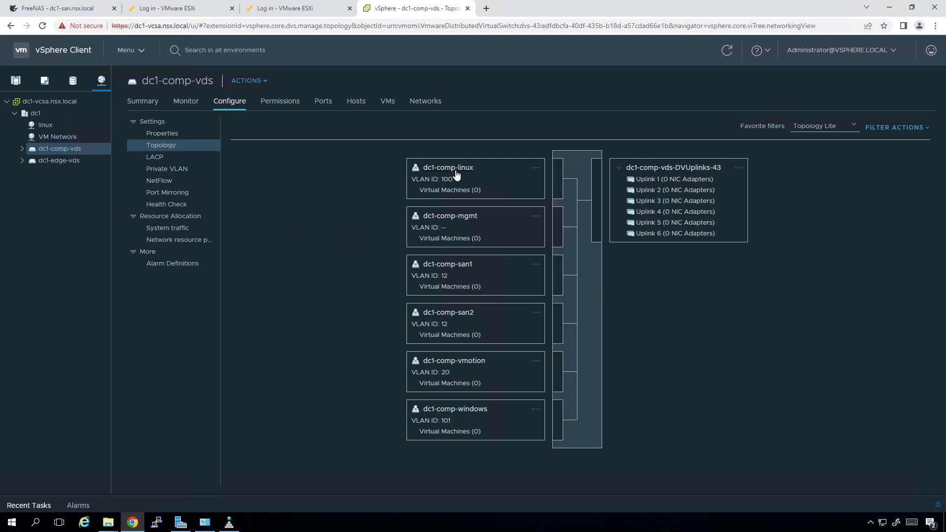
{"action": "left_click", "coordinate": [426, 216]}
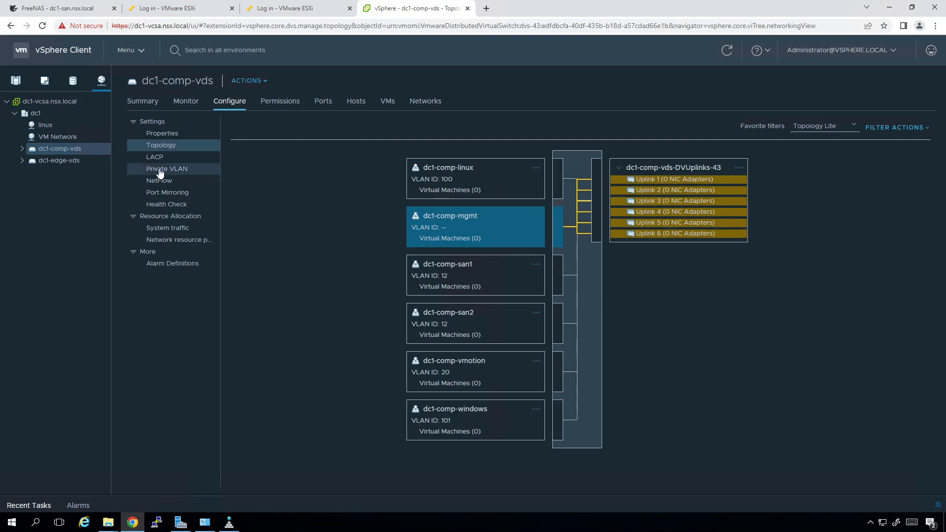
{"action": "left_click", "coordinate": [22, 149]}
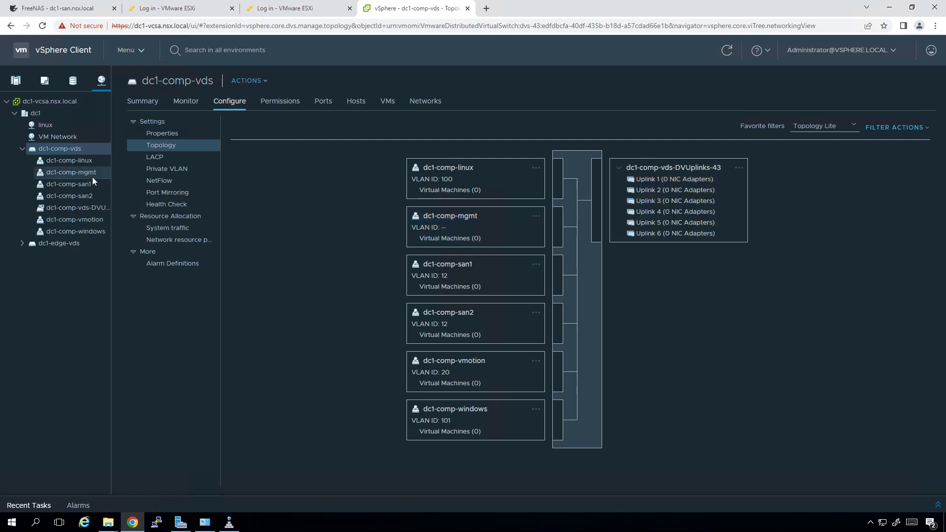
Move Uplinks 3–6 of dc1-comp-mgmt to unused, keeping Uplinks 1–2 active, and verify after refresh
{"action": "right_click", "coordinate": [87, 173]}
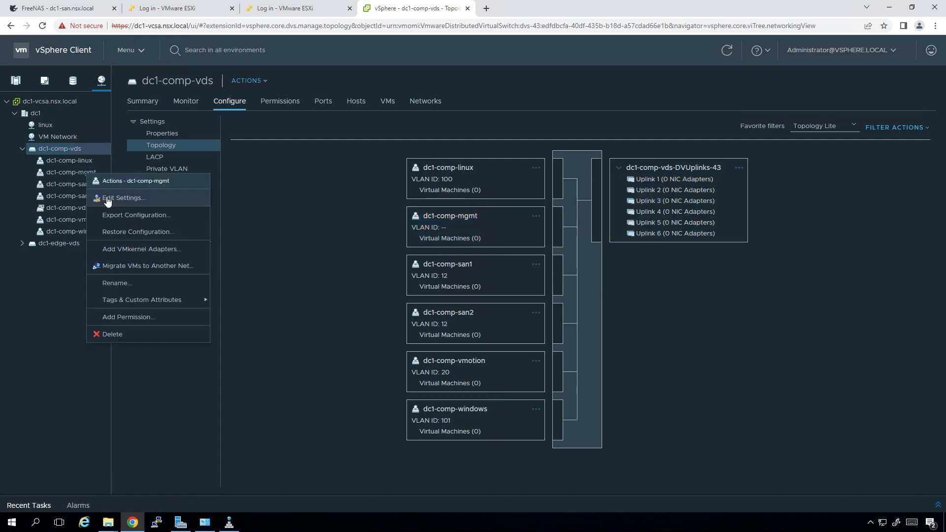
{"action": "left_click", "coordinate": [106, 196]}
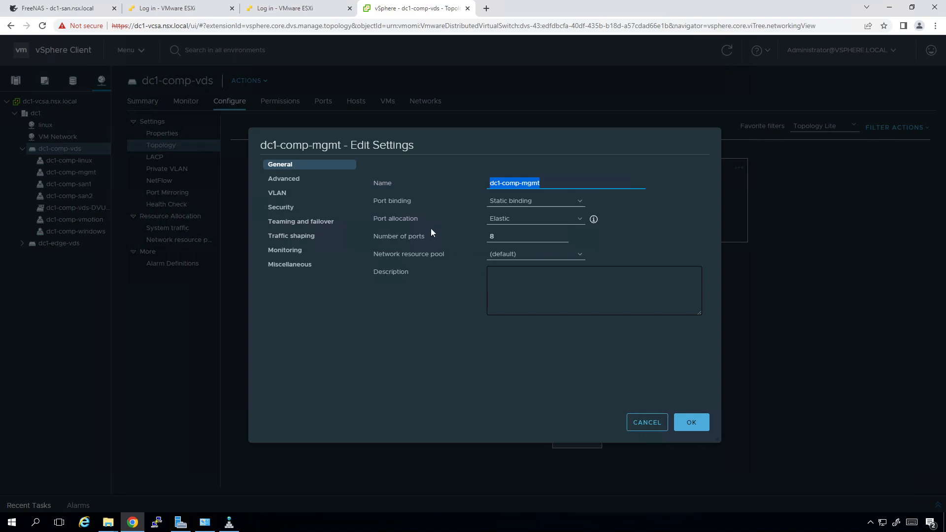
{"action": "left_click", "coordinate": [287, 221]}
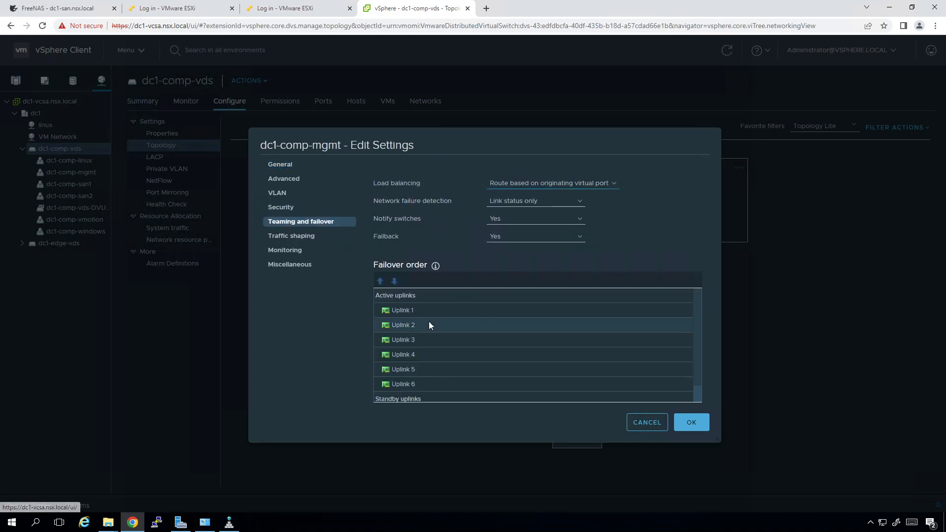
{"action": "left_click", "coordinate": [430, 324]}
{"action": "left_click", "coordinate": [421, 339]}
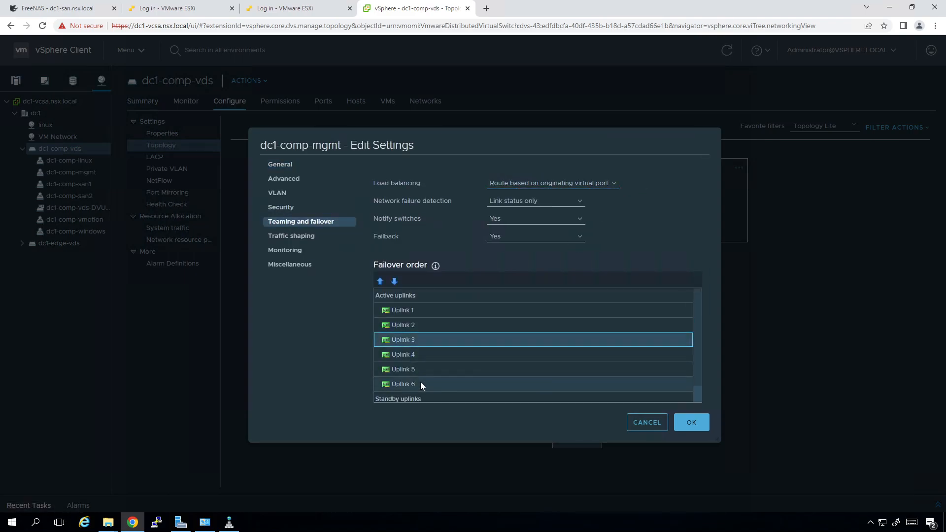
{"action": "left_click", "coordinate": [421, 383], "text": "shift"}
{"action": "left_click", "coordinate": [394, 281]}
{"action": "left_click", "coordinate": [394, 280]}
{"action": "left_click", "coordinate": [692, 427]}
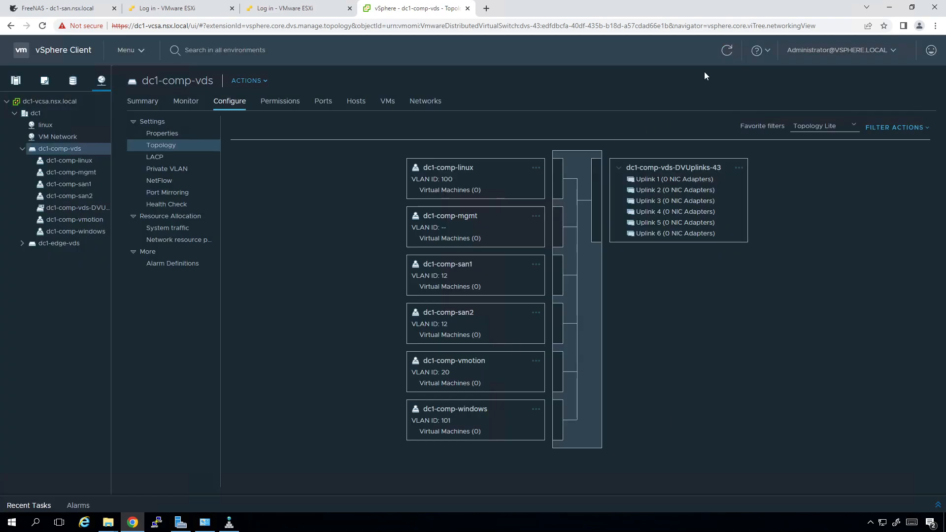
{"action": "left_click", "coordinate": [727, 50]}
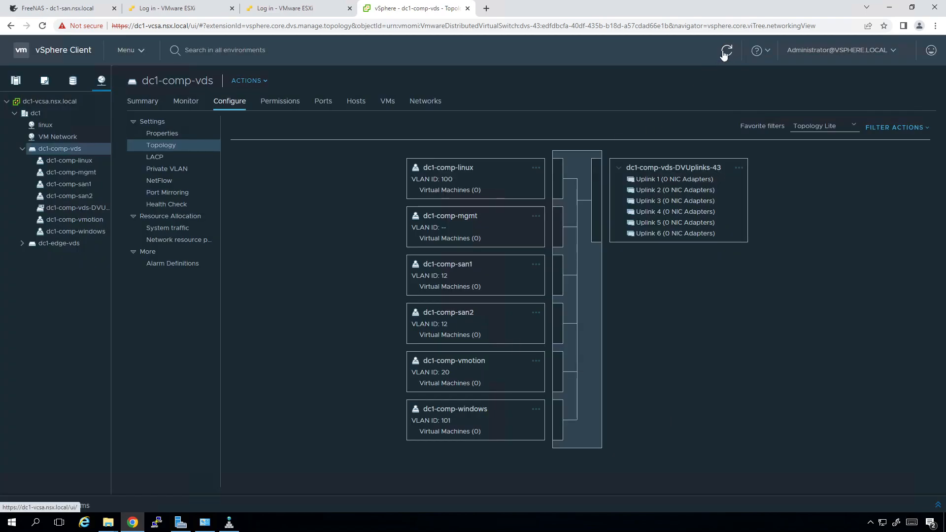
{"action": "left_click", "coordinate": [461, 217]}
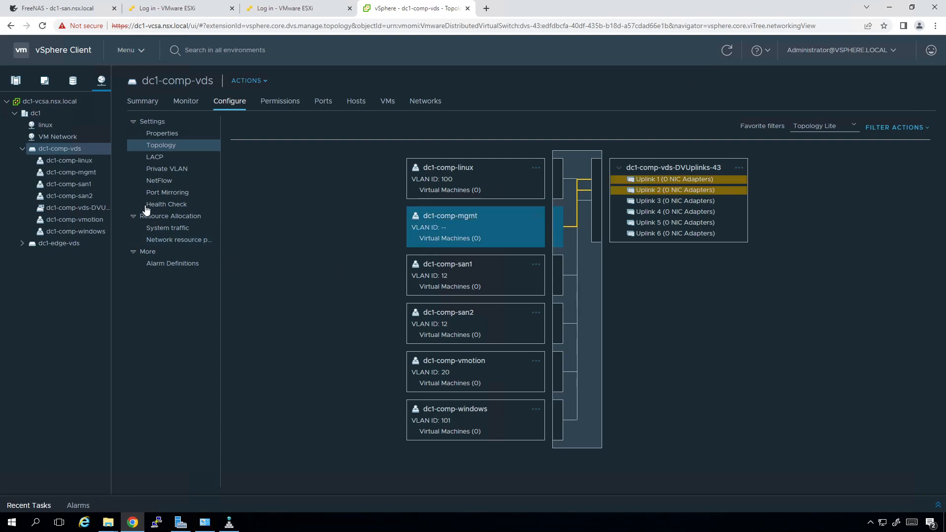
In dc1-comp-san1's teaming and failover, move Uplinks 1 and 2 down to unused
{"action": "right_click", "coordinate": [87, 185]}
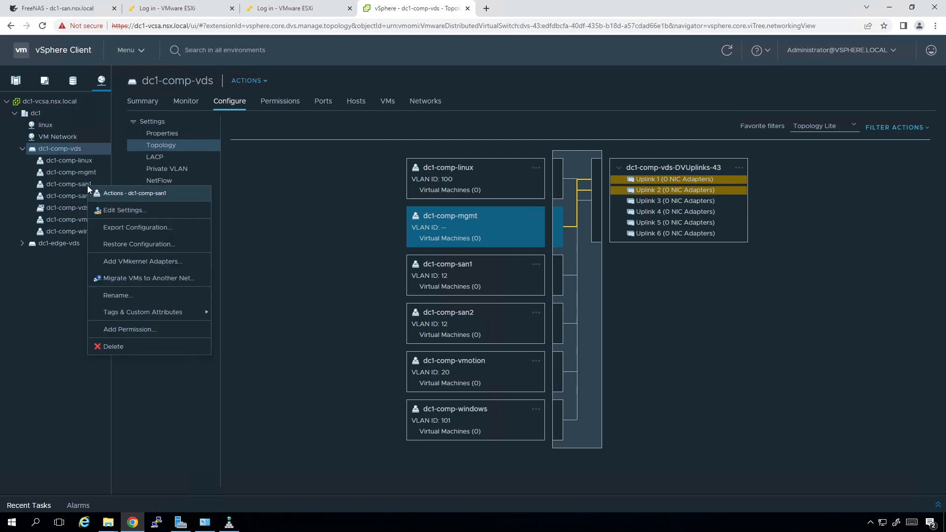
{"action": "left_click", "coordinate": [121, 208]}
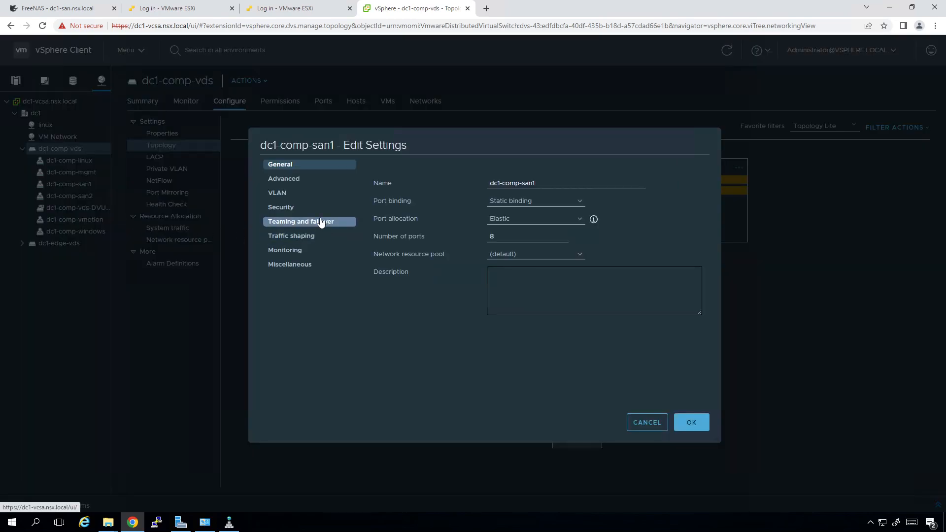
{"action": "left_click", "coordinate": [317, 223]}
{"action": "left_click", "coordinate": [415, 309]}
{"action": "left_click", "coordinate": [419, 321], "text": "shift"}
{"action": "left_click", "coordinate": [394, 281]}
{"action": "left_click", "coordinate": [394, 281]}
{"action": "left_click", "coordinate": [394, 281]}
{"action": "left_click", "coordinate": [394, 280]}
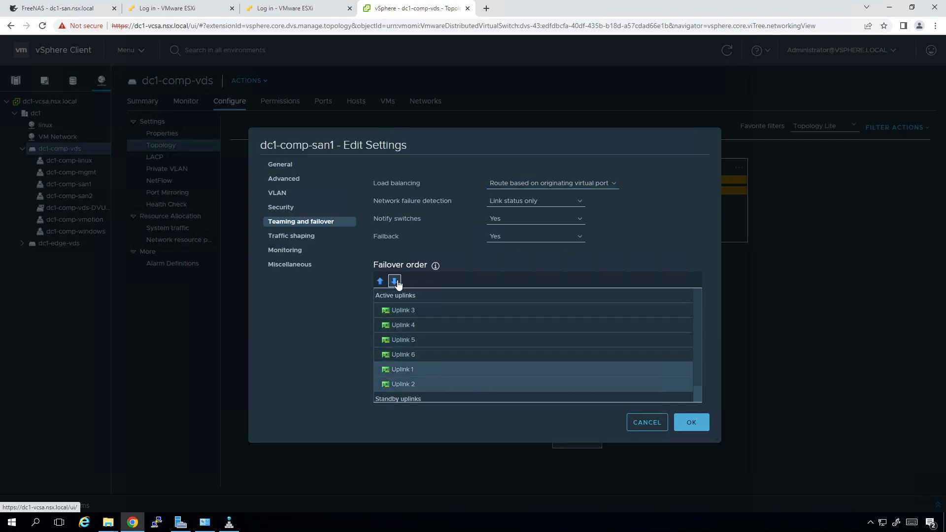
{"action": "left_click", "coordinate": [395, 281]}
{"action": "left_click", "coordinate": [394, 281]}
{"action": "left_click", "coordinate": [413, 310]}
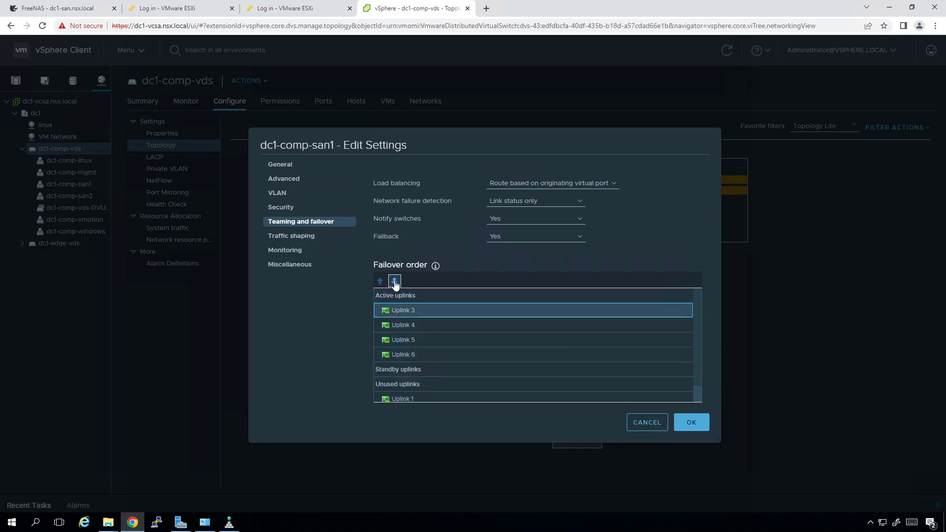
Move Uplinks 4–6 to unused too, leaving only Uplink 3 active, save and verify
{"action": "left_click", "coordinate": [409, 325]}
{"action": "left_click", "coordinate": [409, 355], "text": "shift"}
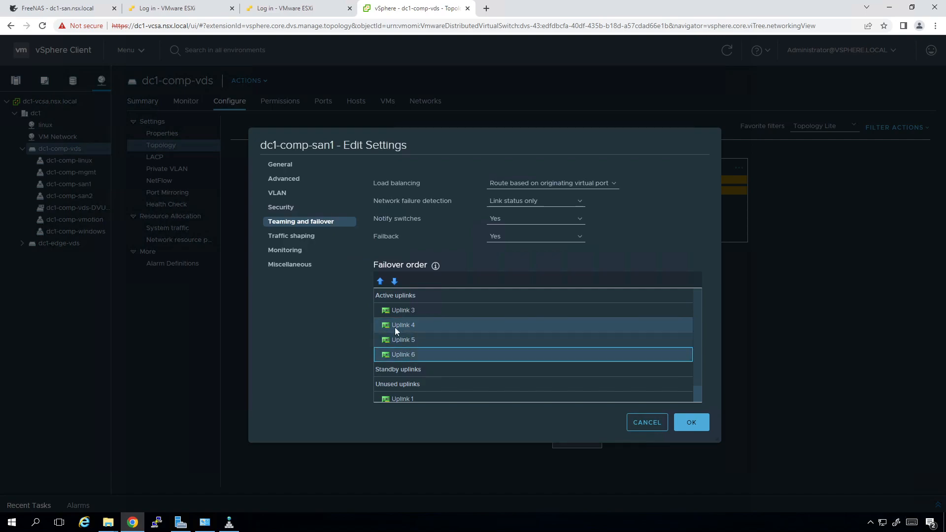
{"action": "left_click", "coordinate": [394, 281]}
{"action": "left_click", "coordinate": [394, 281]}
{"action": "left_click", "coordinate": [394, 280]}
{"action": "left_click", "coordinate": [690, 424]}
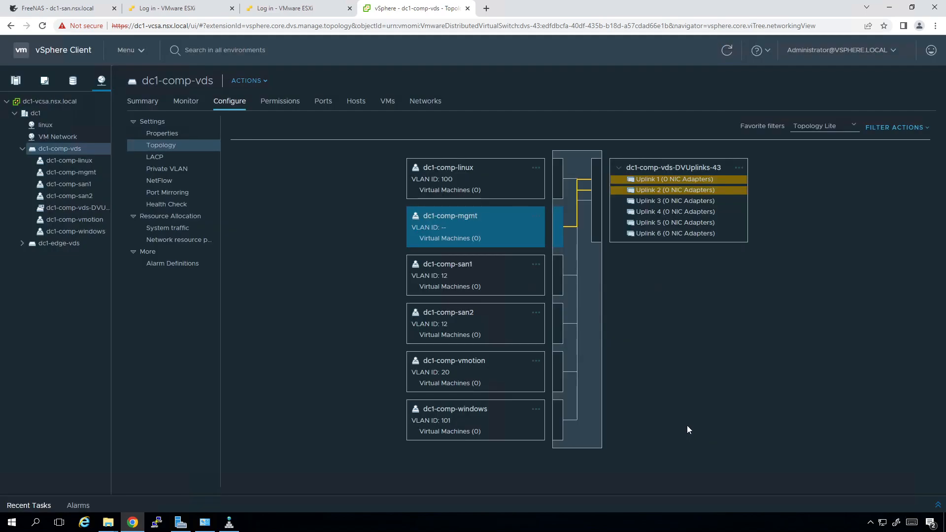
{"action": "left_click", "coordinate": [722, 54]}
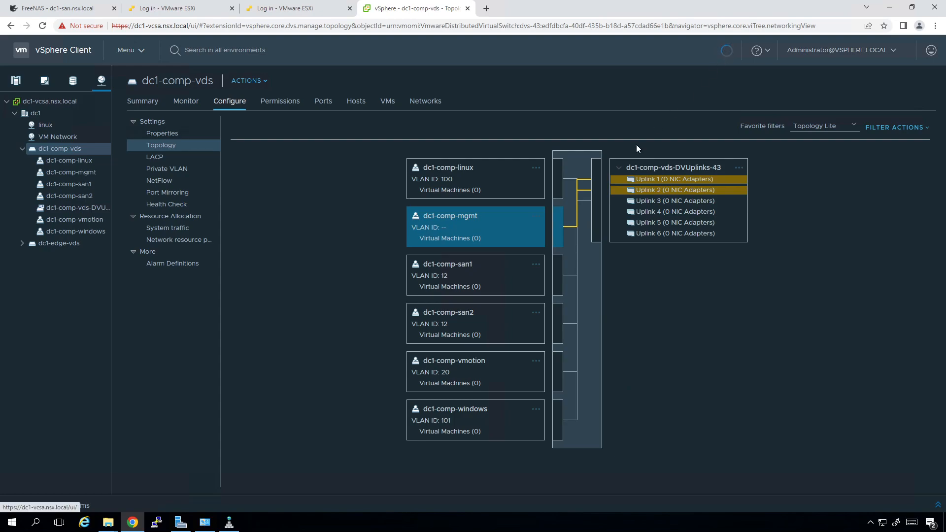
{"action": "left_click", "coordinate": [460, 271]}
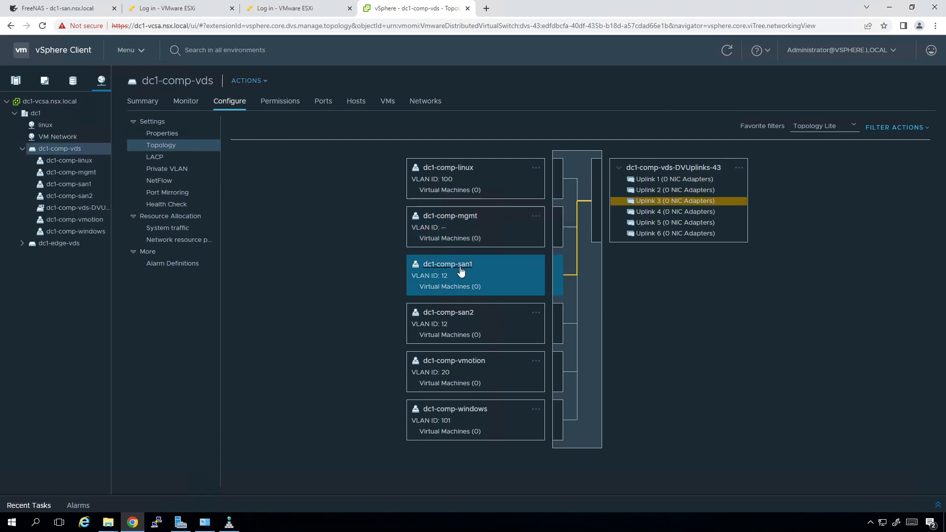
Set dc1-comp-san2's failover order to Uplink 4 active, with Uplinks 1–3, 5 and 6 unused
{"action": "right_click", "coordinate": [82, 199]}
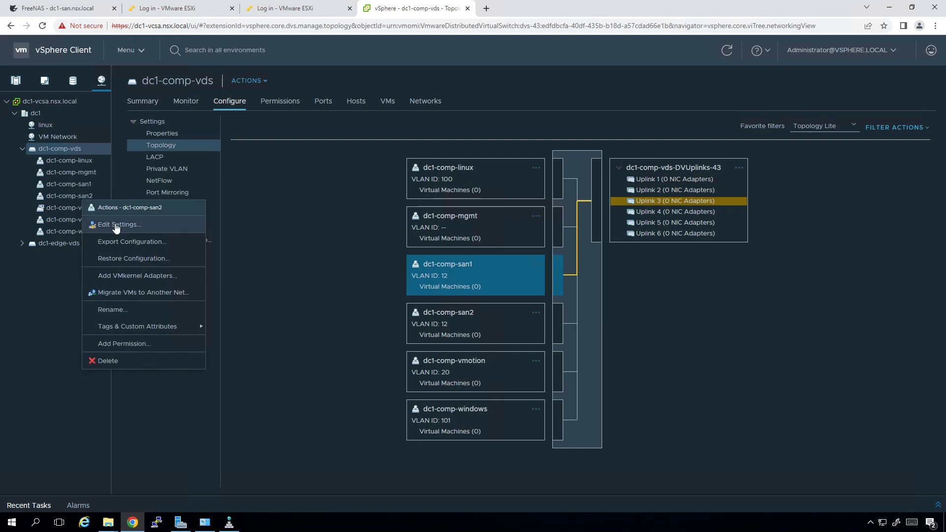
{"action": "left_click", "coordinate": [116, 226]}
{"action": "left_click", "coordinate": [294, 221]}
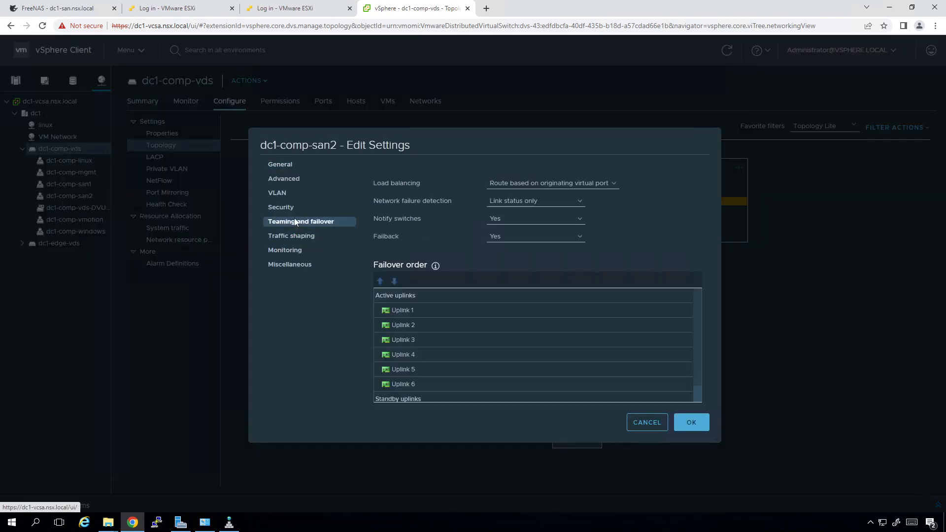
{"action": "left_click", "coordinate": [419, 306]}
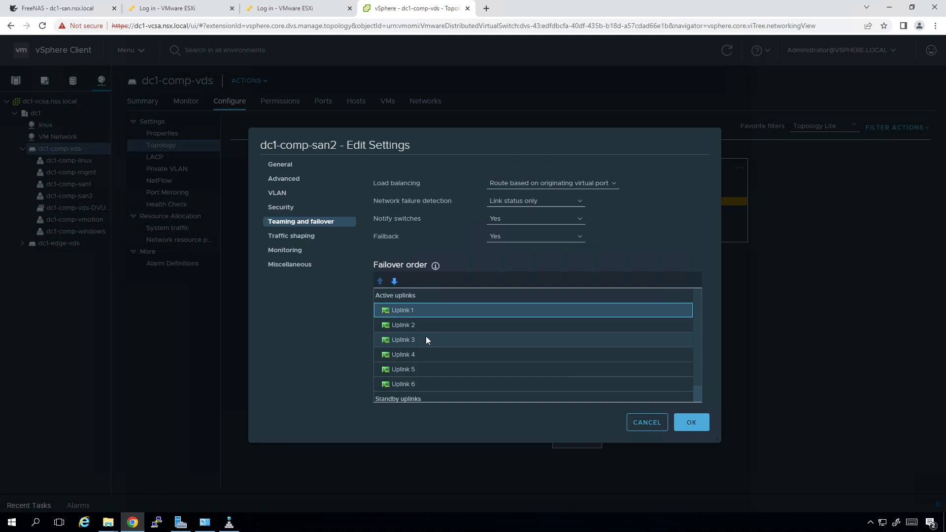
{"action": "left_click", "coordinate": [425, 337], "text": "shift"}
{"action": "left_click", "coordinate": [394, 281]}
{"action": "left_click", "coordinate": [395, 282]}
{"action": "left_click", "coordinate": [394, 282]}
{"action": "left_click", "coordinate": [394, 281]}
{"action": "left_click", "coordinate": [395, 281]}
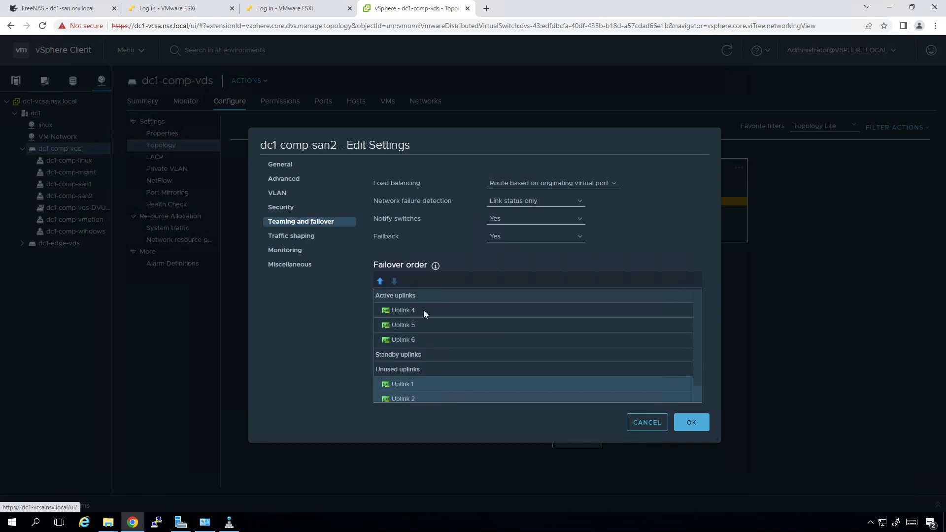
{"action": "left_click", "coordinate": [419, 330]}
{"action": "left_click", "coordinate": [419, 337], "text": "shift"}
{"action": "left_click", "coordinate": [394, 281]}
{"action": "left_click", "coordinate": [394, 281]}
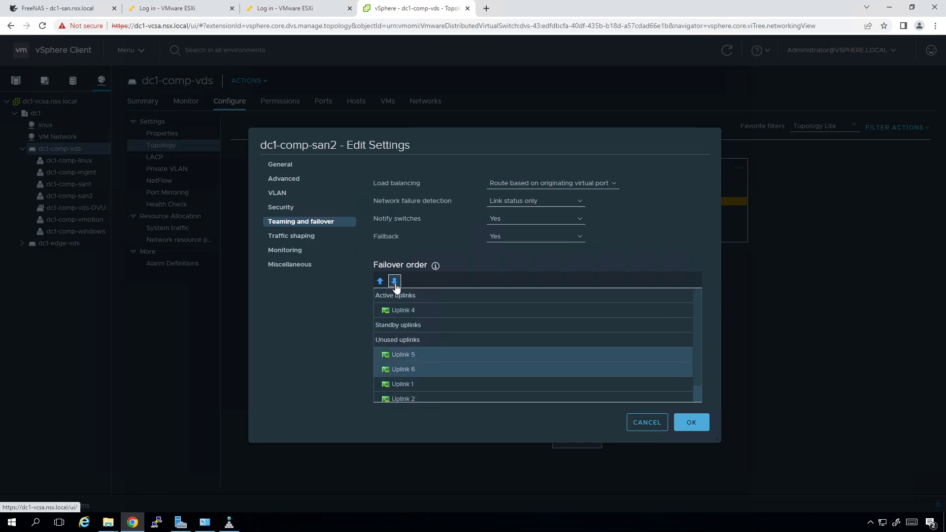
{"action": "left_click", "coordinate": [692, 424]}
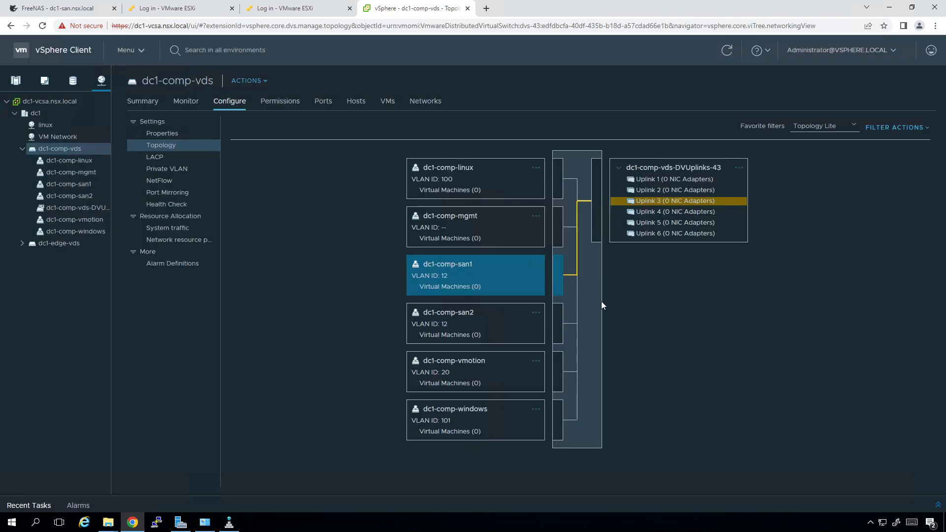
Refresh the topology and compare the uplinks of dc1-comp-san2 and dc1-comp-vmotion
{"action": "left_click", "coordinate": [470, 365]}
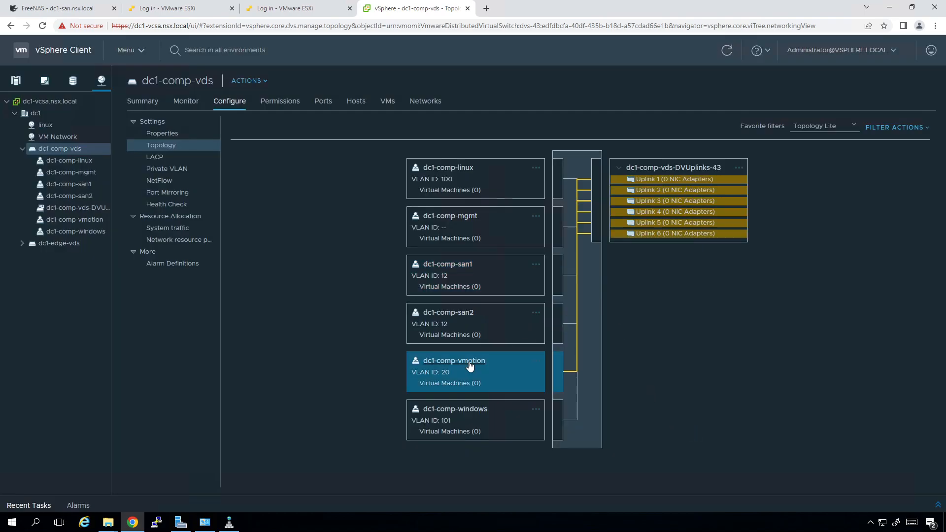
{"action": "left_click", "coordinate": [458, 314]}
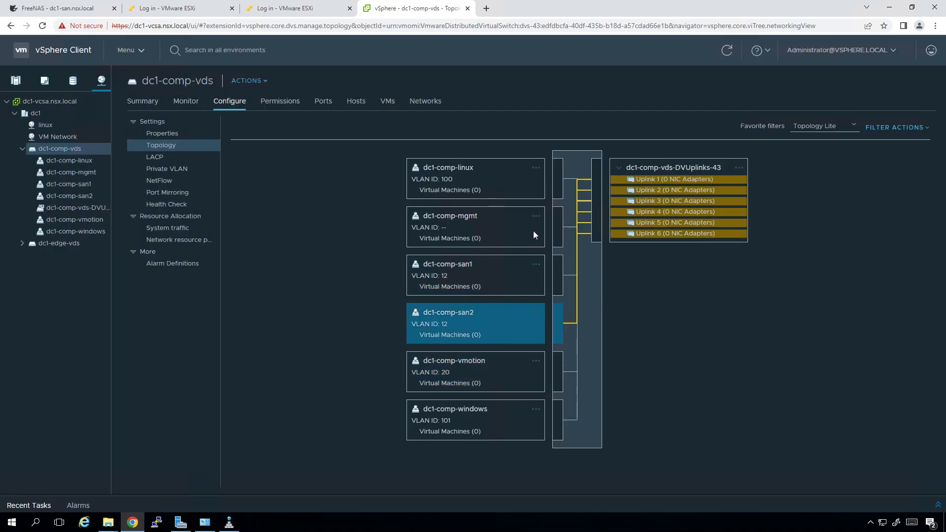
{"action": "left_click", "coordinate": [727, 51]}
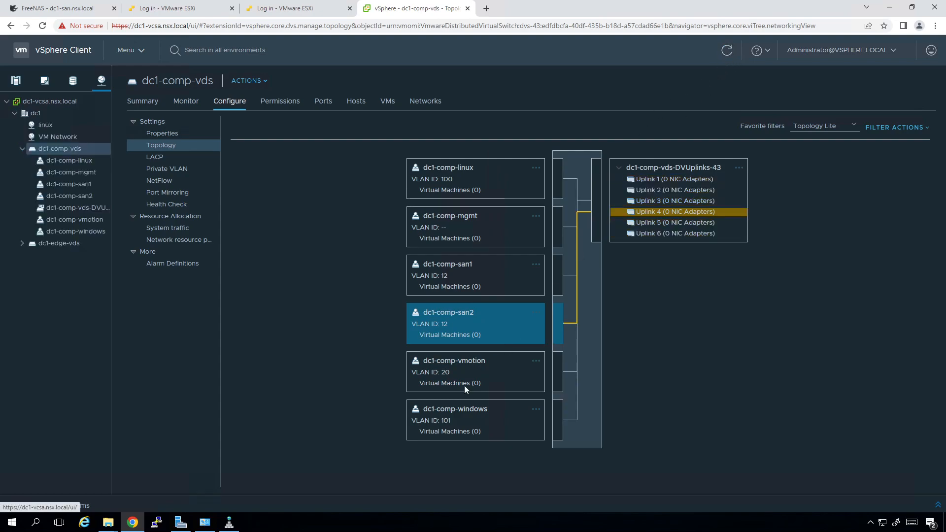
{"action": "left_click", "coordinate": [450, 365]}
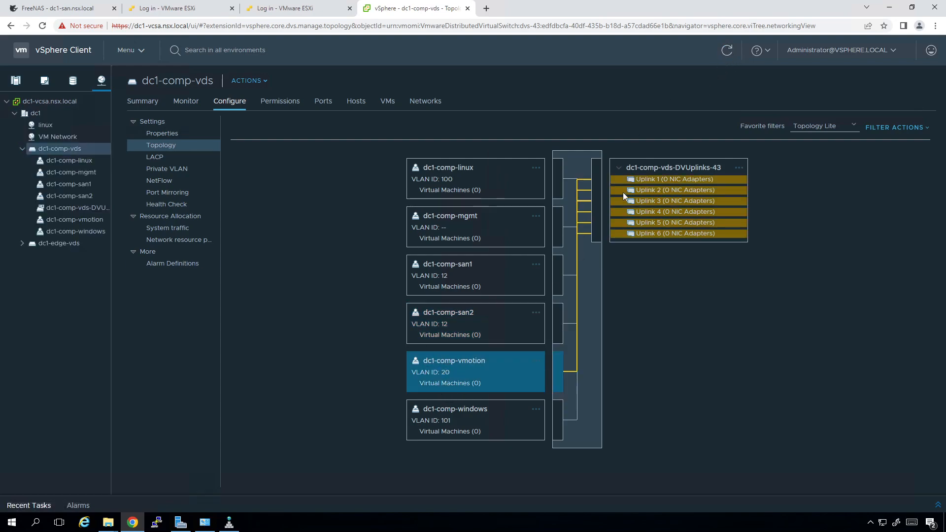
In dc1-comp-vmotion's teaming and failover, move Uplinks 1–4 down to unused
{"action": "right_click", "coordinate": [76, 220]}
{"action": "left_click", "coordinate": [148, 246]}
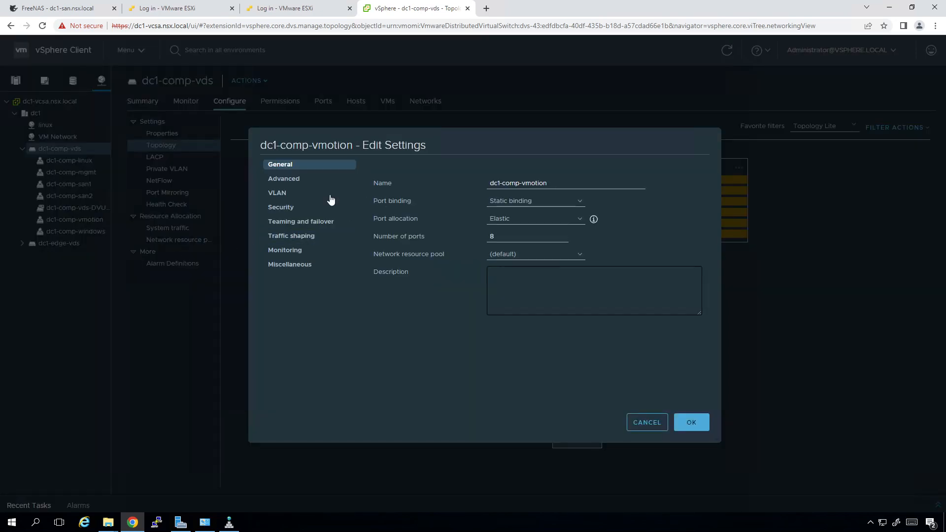
{"action": "left_click", "coordinate": [316, 223]}
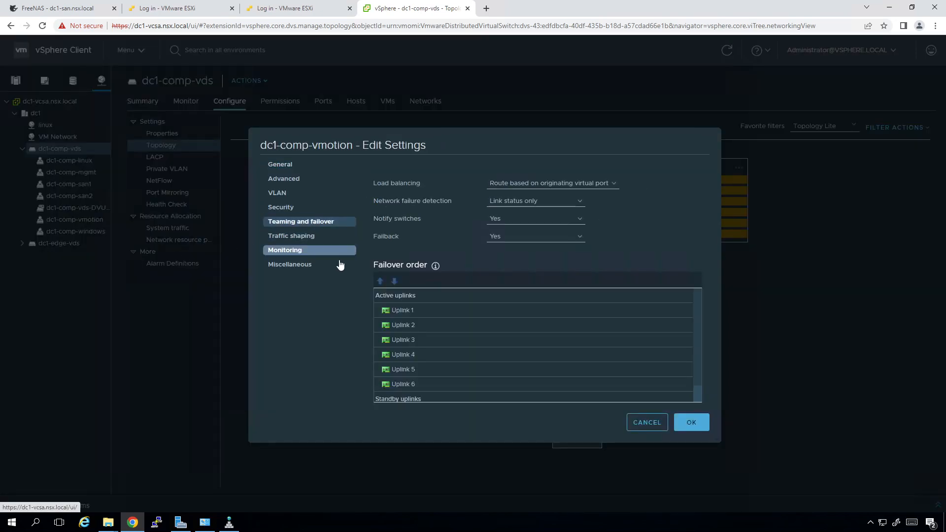
{"action": "left_click", "coordinate": [420, 356]}
{"action": "left_click", "coordinate": [406, 312], "text": "shift"}
{"action": "left_click", "coordinate": [394, 280]}
{"action": "left_click", "coordinate": [394, 281]}
{"action": "left_click", "coordinate": [394, 281]}
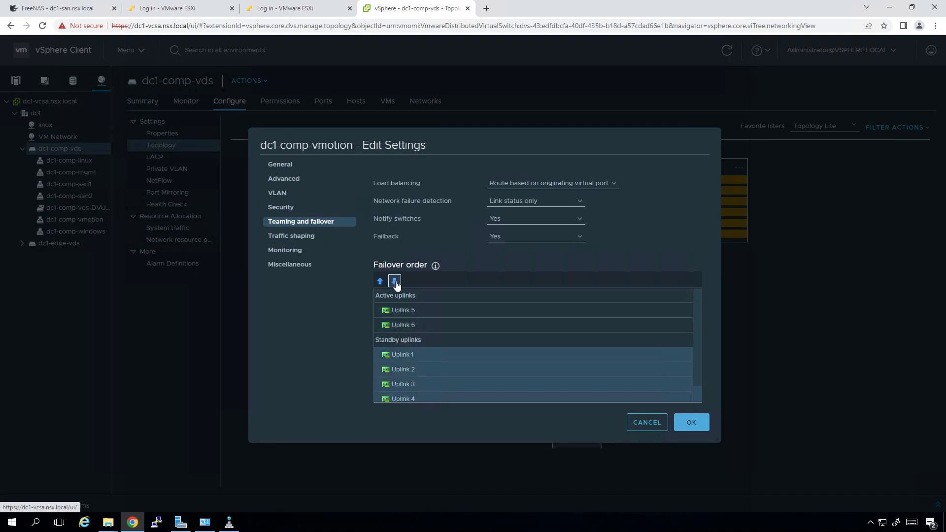
{"action": "left_click", "coordinate": [394, 280]}
{"action": "left_click", "coordinate": [401, 323]}
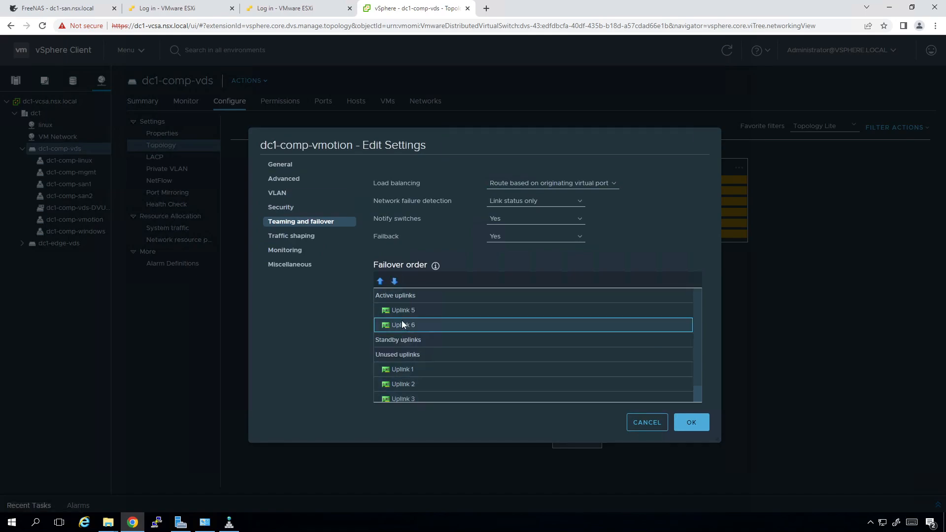
Move Uplink 6 to unused as well, leaving only Uplink 5 active, and save
{"action": "left_click", "coordinate": [394, 281]}
{"action": "left_click", "coordinate": [395, 281]}
{"action": "left_click", "coordinate": [691, 423]}
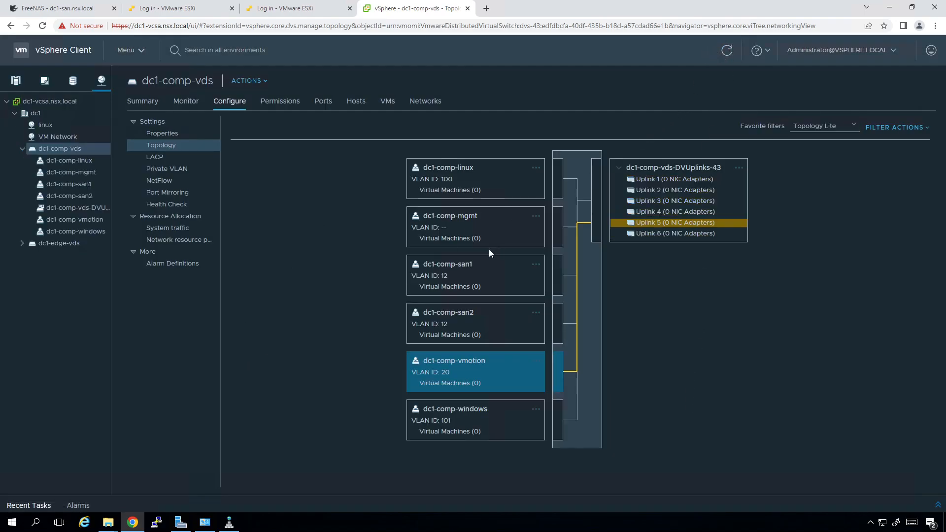
{"action": "right_click", "coordinate": [460, 169]}
{"action": "left_click", "coordinate": [298, 218]}
Set dc1-comp-linux's failover to Uplink 6 active with Uplinks 1–5 on standby
{"action": "right_click", "coordinate": [82, 163]}
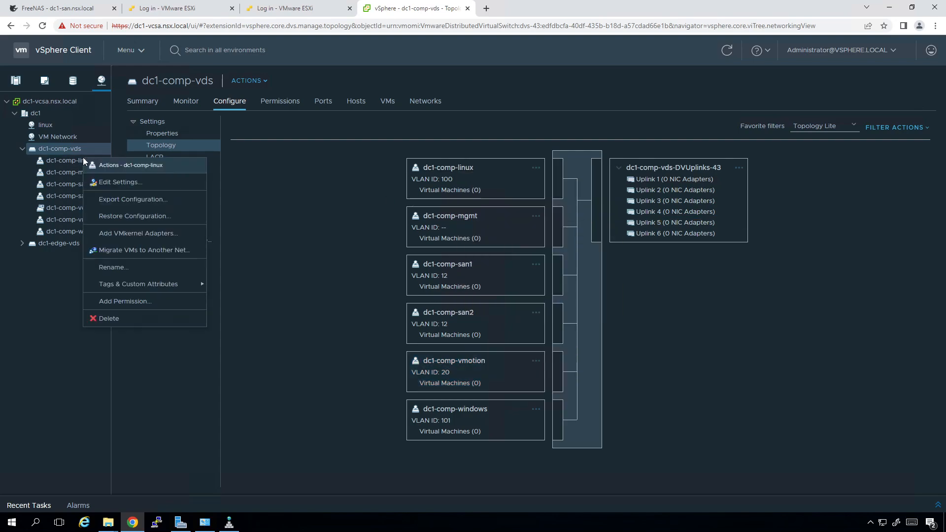
{"action": "left_click", "coordinate": [129, 183]}
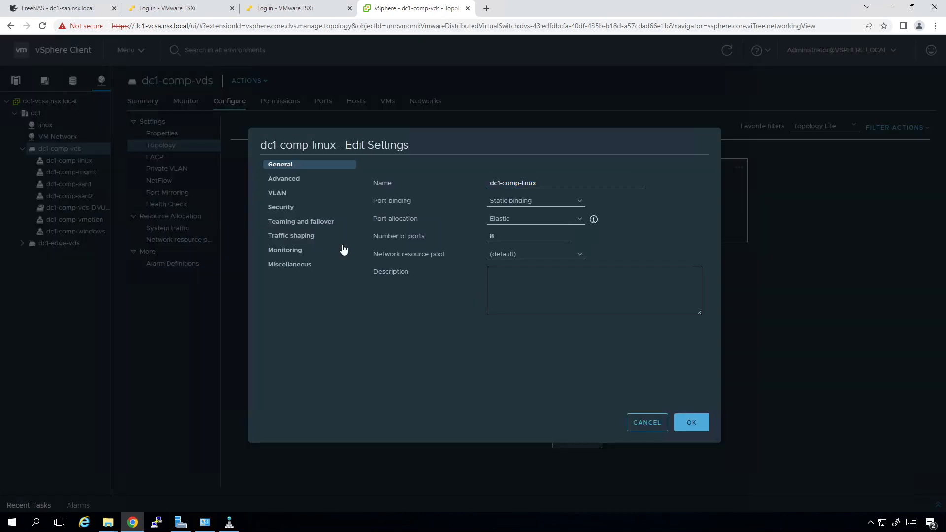
{"action": "left_click", "coordinate": [318, 223]}
{"action": "left_click", "coordinate": [409, 310]}
{"action": "left_click", "coordinate": [418, 364], "text": "shift"}
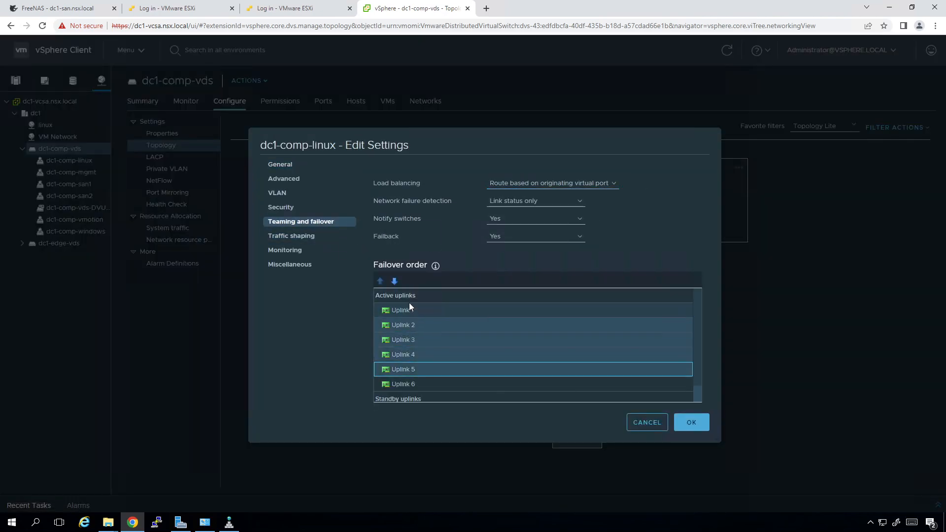
{"action": "left_click", "coordinate": [394, 281]}
{"action": "left_click", "coordinate": [394, 280]}
{"action": "left_click", "coordinate": [690, 421]}
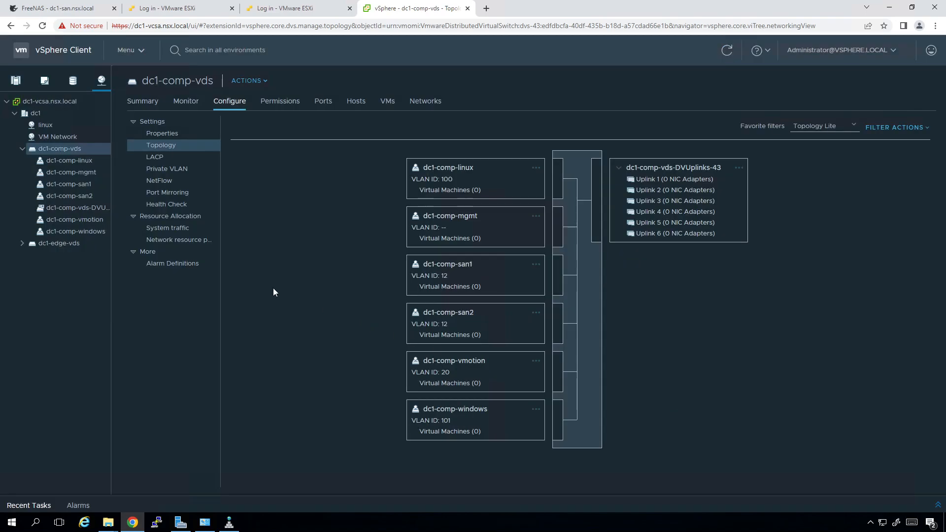
Give dc1-comp-windows the same order, Uplink 6 active and Uplinks 1–5 standby, then view dc1-comp-vds
{"action": "left_click", "coordinate": [80, 222]}
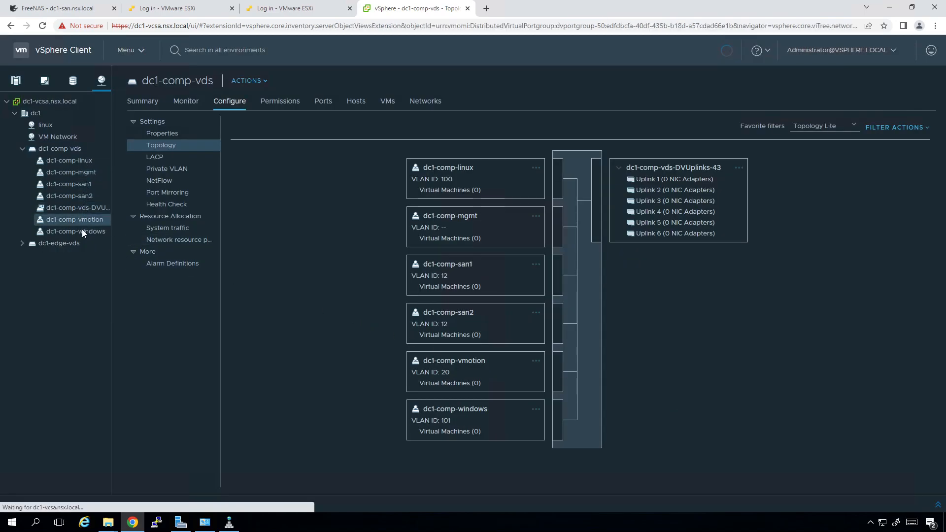
{"action": "right_click", "coordinate": [82, 230]}
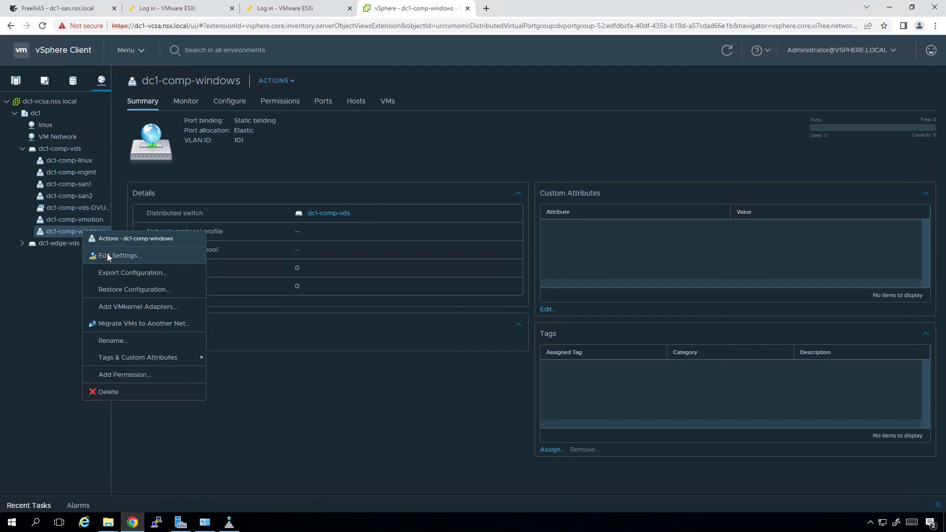
{"action": "left_click", "coordinate": [109, 254]}
{"action": "left_click", "coordinate": [318, 221]}
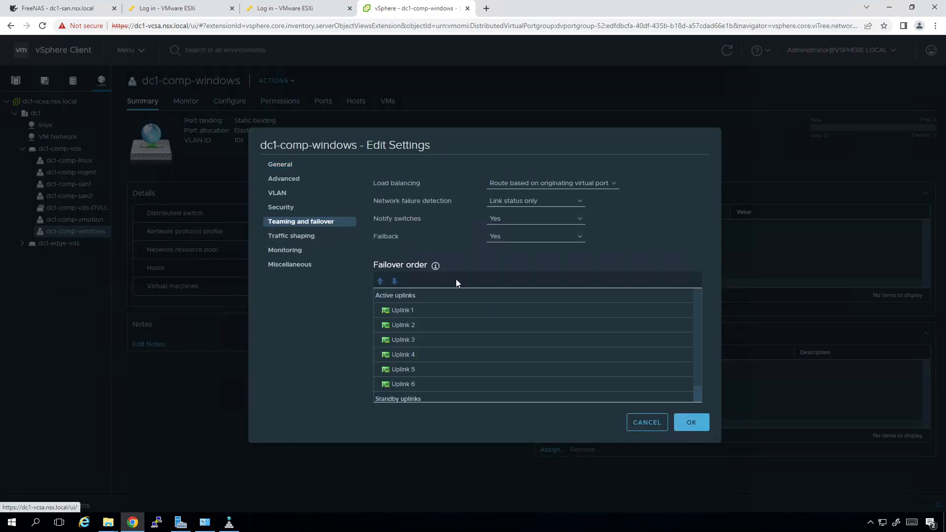
{"action": "left_click", "coordinate": [432, 311]}
{"action": "left_click", "coordinate": [424, 369], "text": "shift"}
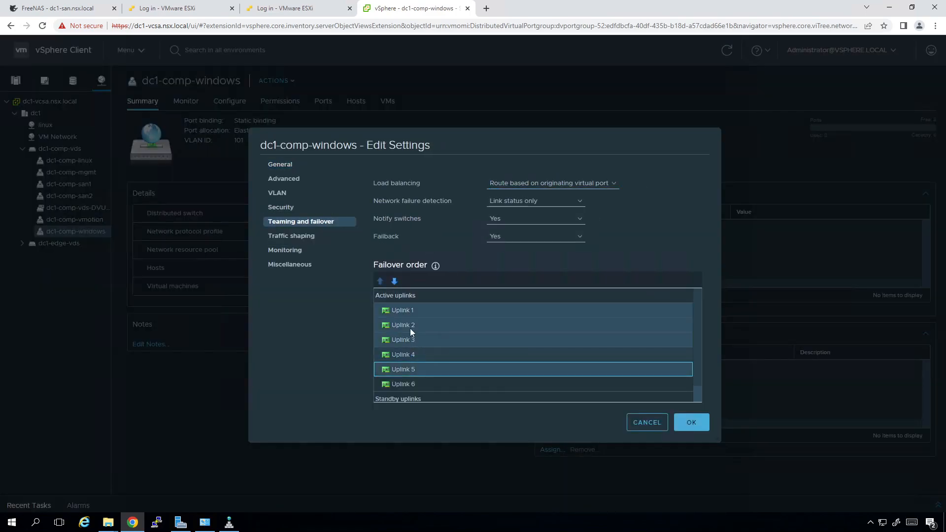
{"action": "left_click", "coordinate": [394, 281]}
{"action": "left_click", "coordinate": [394, 280]}
{"action": "left_click", "coordinate": [686, 421]}
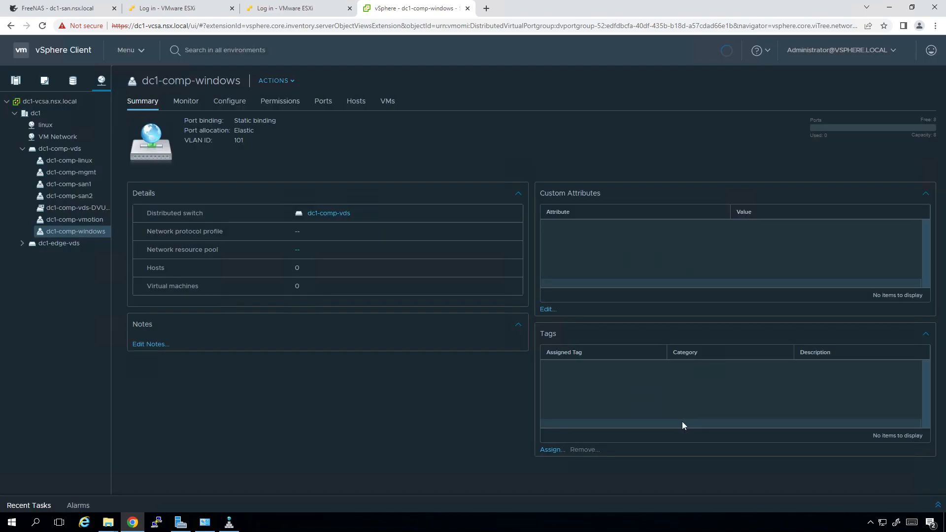
{"action": "left_click", "coordinate": [228, 101]}
{"action": "left_click", "coordinate": [72, 149]}
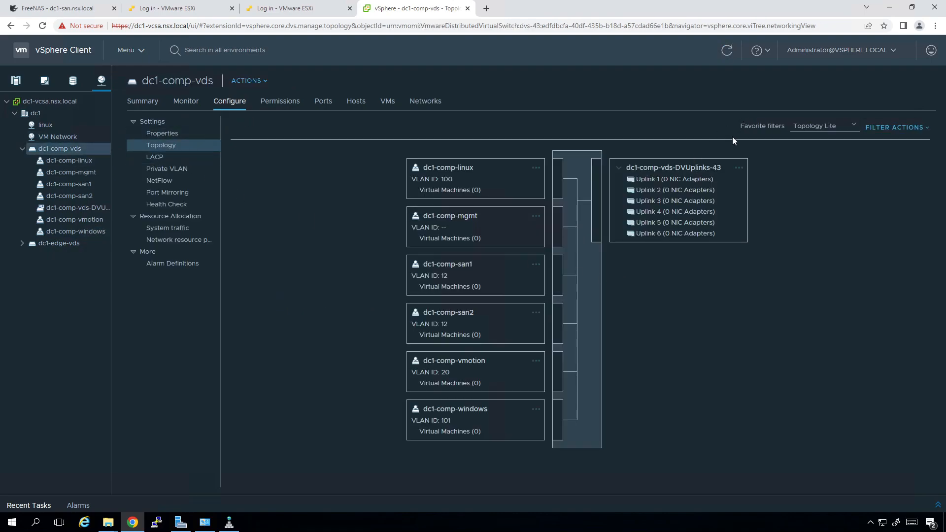
{"action": "left_click", "coordinate": [452, 171]}
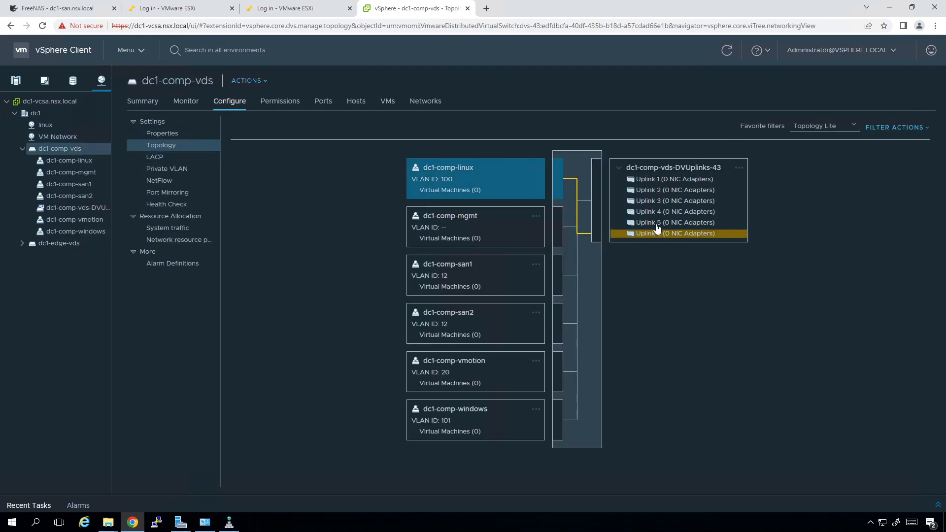
{"action": "left_click", "coordinate": [459, 417]}
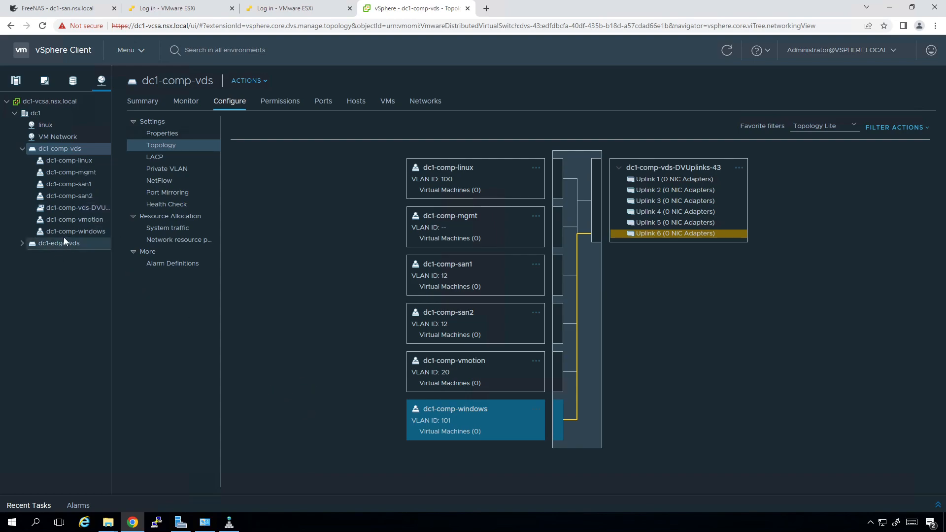
Add hosts dc1-esxi1 through dc1-esxi4.nsx.local to dc1-comp-vds and advance to physical adapter assignment
{"action": "left_click", "coordinate": [246, 83]}
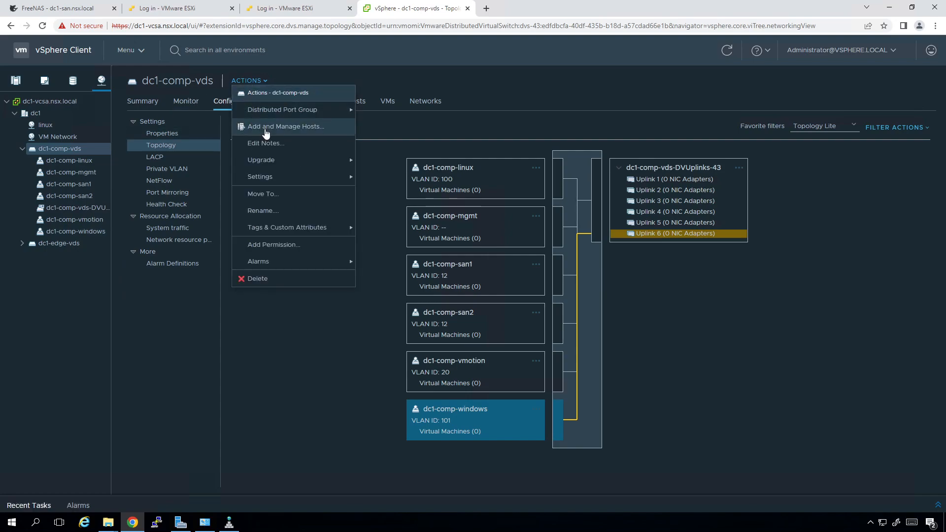
{"action": "left_click", "coordinate": [266, 128]}
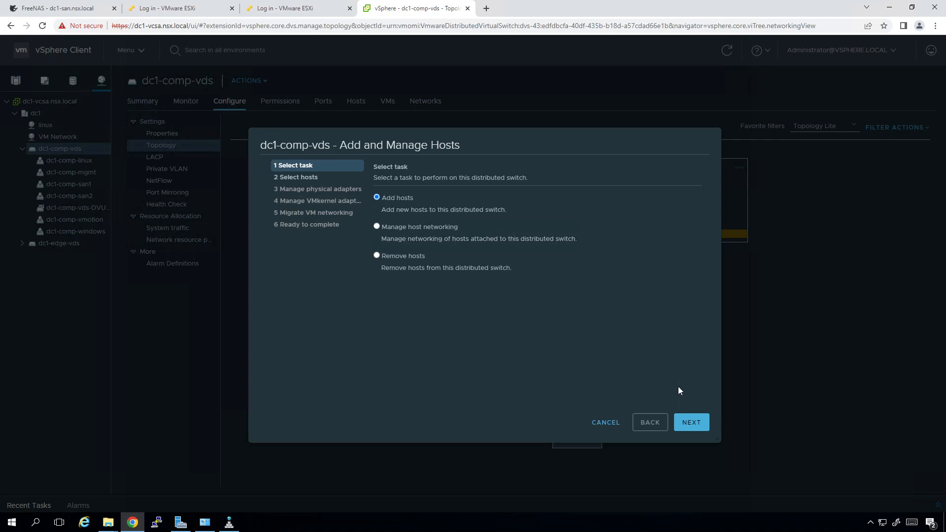
{"action": "left_click", "coordinate": [687, 422]}
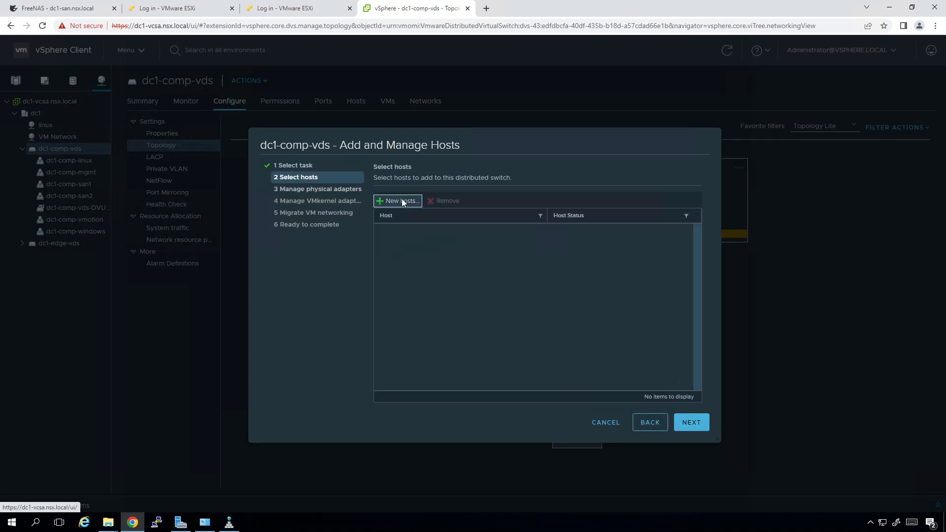
{"action": "left_click", "coordinate": [402, 201]}
{"action": "left_click", "coordinate": [284, 226]}
{"action": "left_click", "coordinate": [285, 241]}
{"action": "left_click", "coordinate": [285, 256]}
{"action": "left_click", "coordinate": [285, 270]}
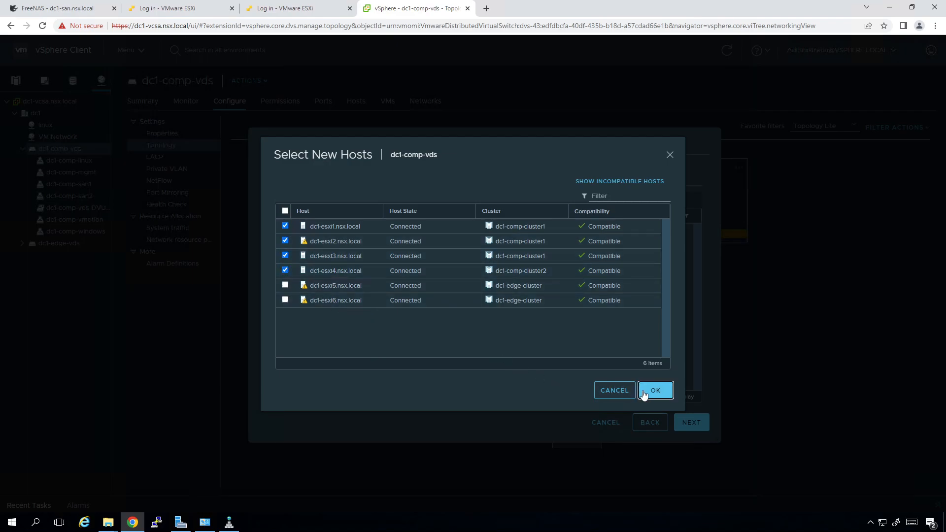
{"action": "left_click", "coordinate": [651, 390]}
{"action": "left_click", "coordinate": [690, 424]}
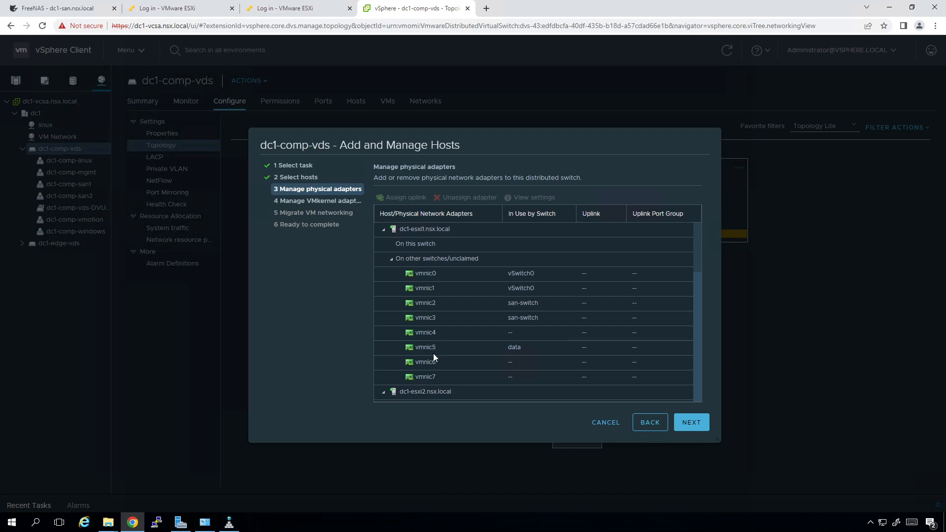
Assign vmnic0 to Uplink 1 on all hosts joining dc1-comp-vds
{"action": "scroll", "coordinate": [424, 287], "scroll_direction": "down", "scroll_amount": 10}
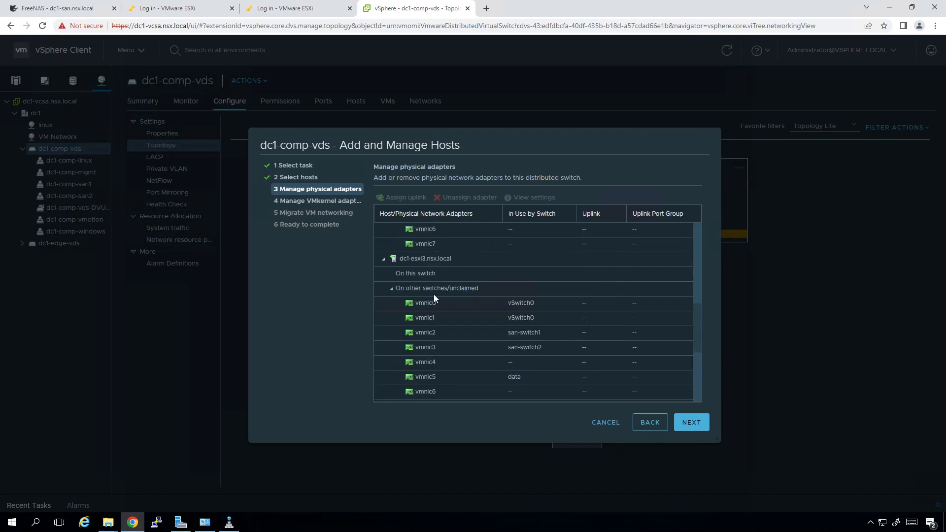
{"action": "scroll", "coordinate": [471, 340], "scroll_direction": "up", "scroll_amount": 10}
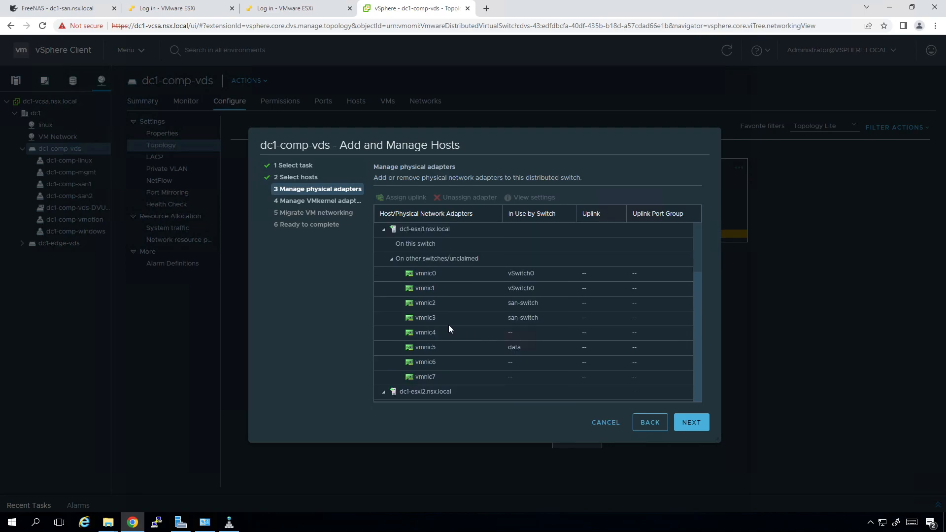
{"action": "left_click", "coordinate": [431, 276]}
{"action": "left_click", "coordinate": [402, 197]}
{"action": "left_click", "coordinate": [585, 394]}
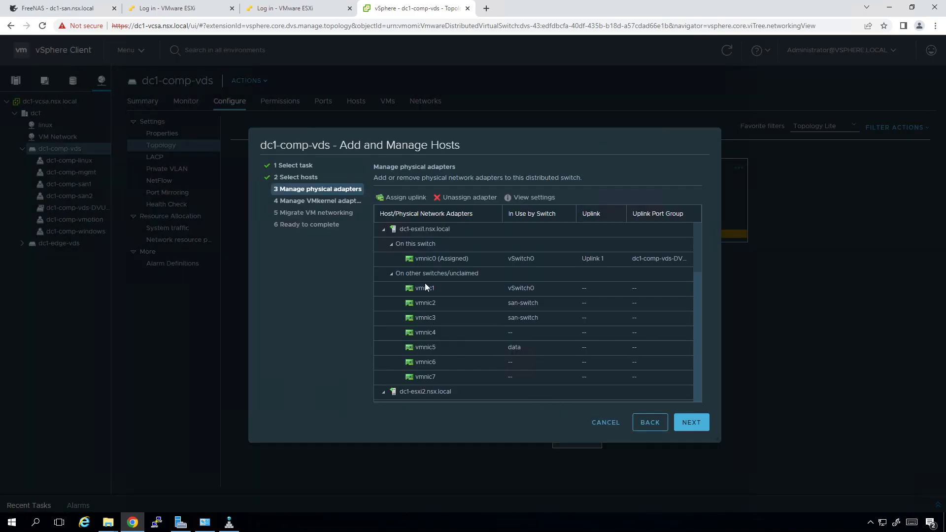
{"action": "left_click", "coordinate": [448, 197]}
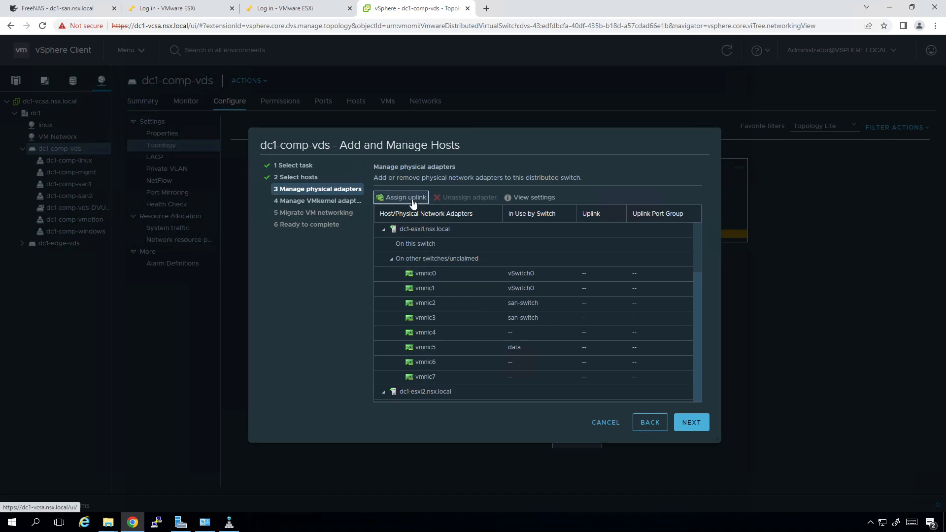
{"action": "left_click", "coordinate": [405, 197]}
{"action": "left_click", "coordinate": [377, 368]}
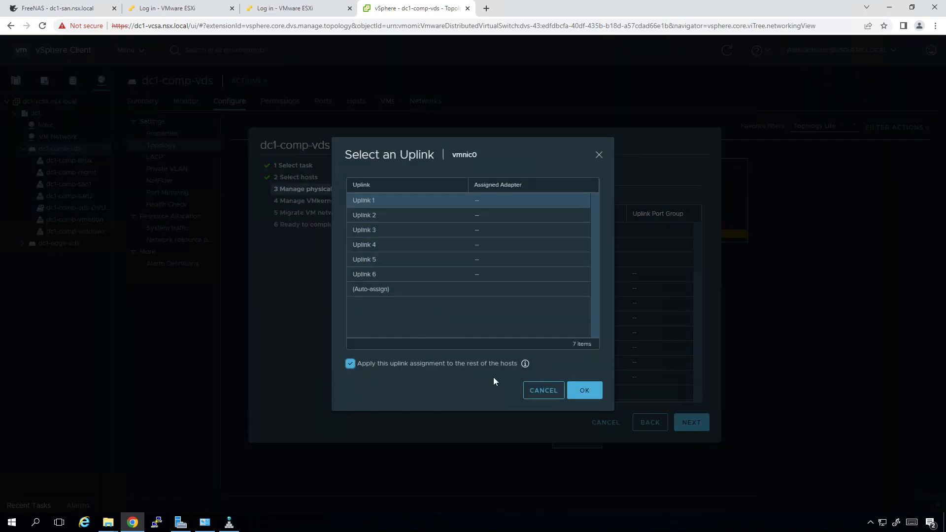
{"action": "left_click", "coordinate": [580, 394]}
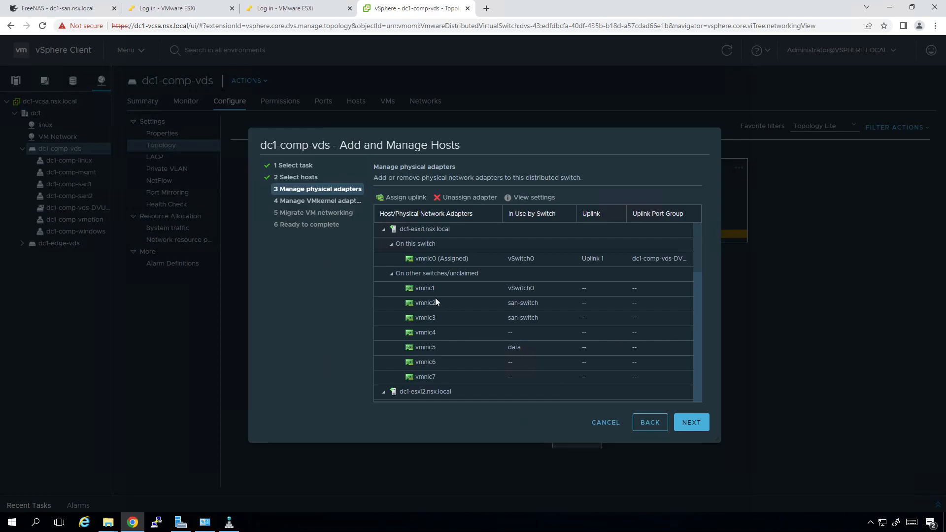
Assign vmnic1 to Uplink 2 and vmnic2 to Uplink 3 on every host
{"action": "left_click", "coordinate": [419, 287]}
{"action": "left_click", "coordinate": [404, 198]}
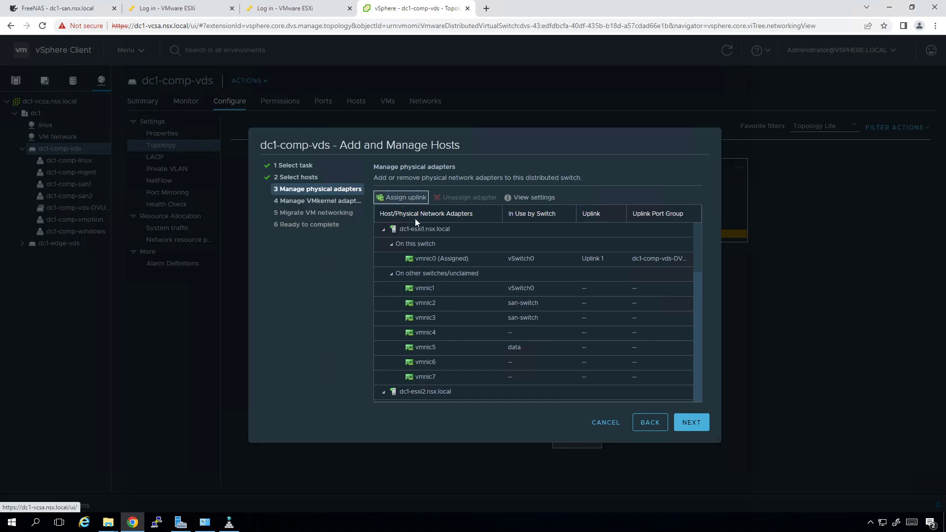
{"action": "left_click", "coordinate": [423, 365]}
{"action": "left_click", "coordinate": [574, 394]}
{"action": "left_click", "coordinate": [421, 302]}
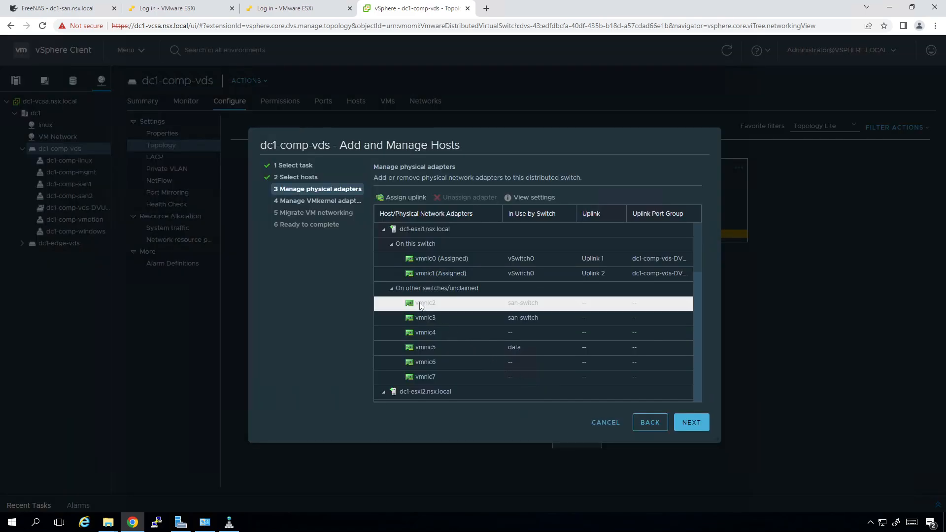
{"action": "left_click", "coordinate": [404, 198]}
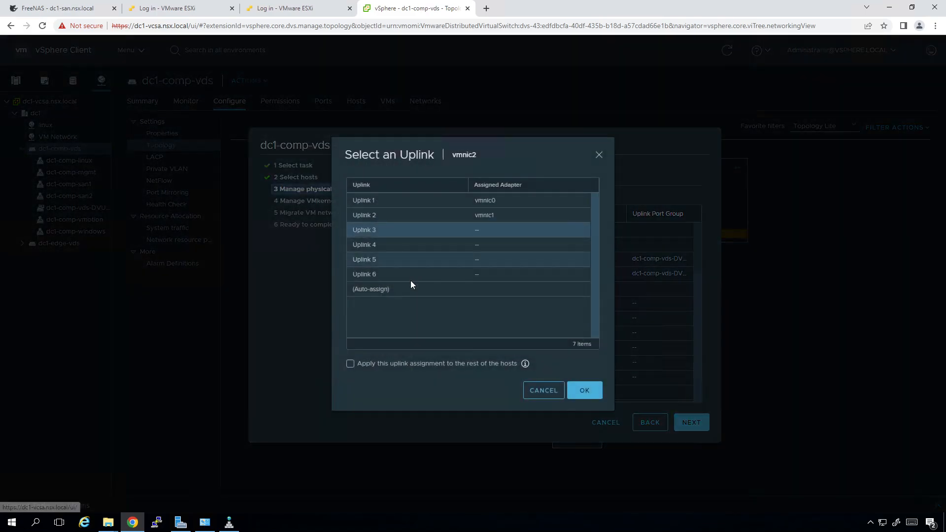
{"action": "left_click", "coordinate": [415, 365]}
{"action": "left_click", "coordinate": [581, 389]}
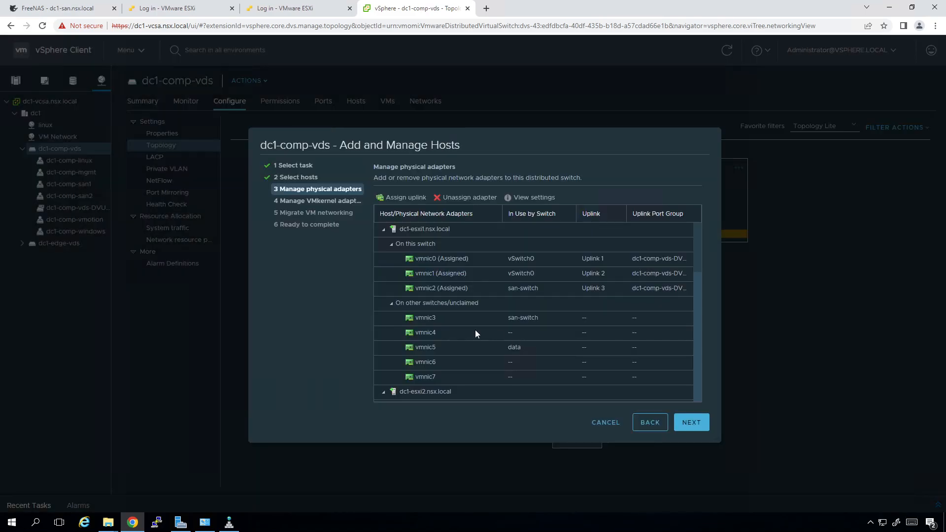
Assign vmnic3 to Uplink 4 and vmnic4 to Uplink 5 on every host
{"action": "left_click", "coordinate": [423, 315]}
{"action": "left_click", "coordinate": [401, 198]}
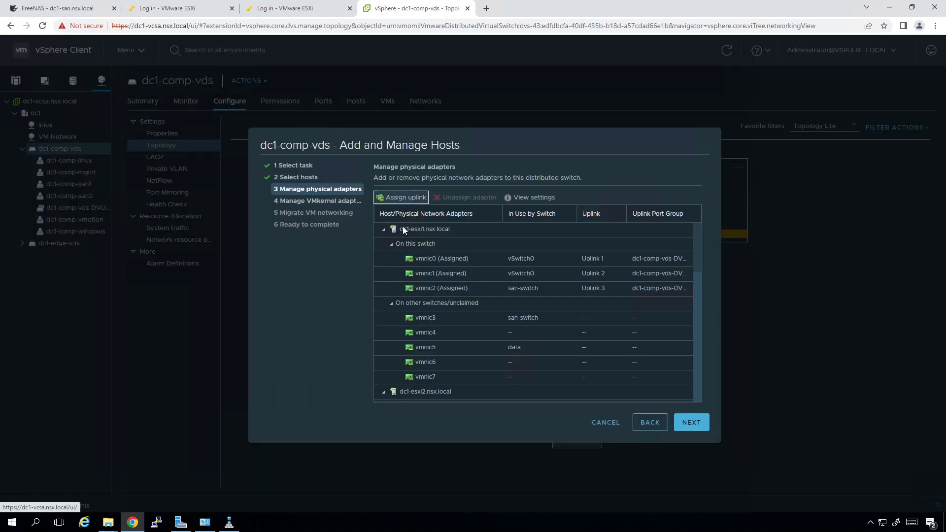
{"action": "left_click", "coordinate": [398, 367]}
{"action": "left_click", "coordinate": [580, 390]}
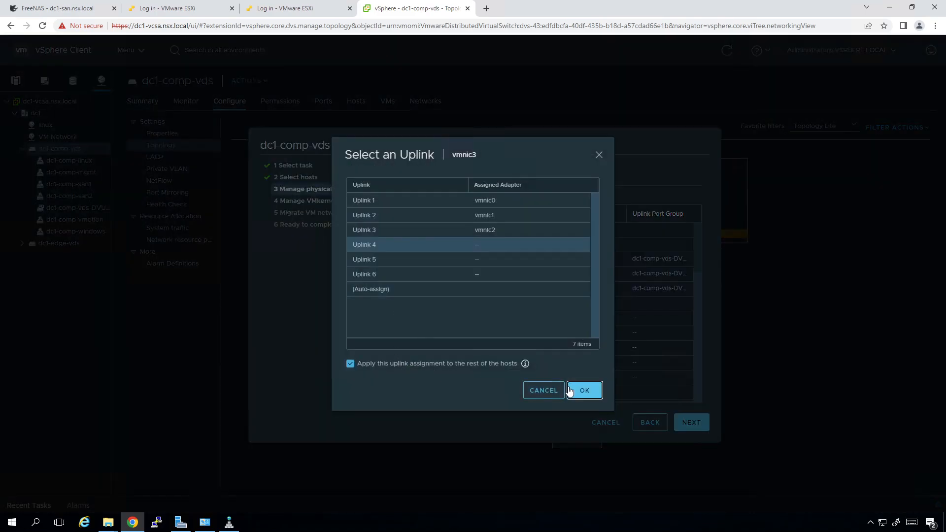
{"action": "left_click", "coordinate": [434, 333]}
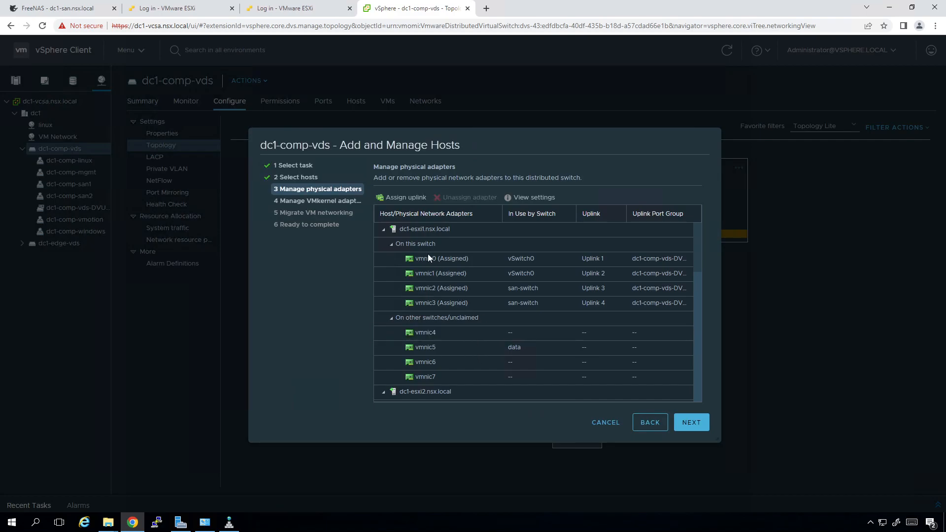
{"action": "left_click", "coordinate": [401, 197]}
{"action": "left_click", "coordinate": [430, 370]}
{"action": "left_click", "coordinate": [585, 390]}
Assign vmnic5 to Uplink 6 on every host, leaving vmnic6 and vmnic7 unassigned
{"action": "left_click", "coordinate": [452, 350]}
{"action": "left_click", "coordinate": [402, 197]}
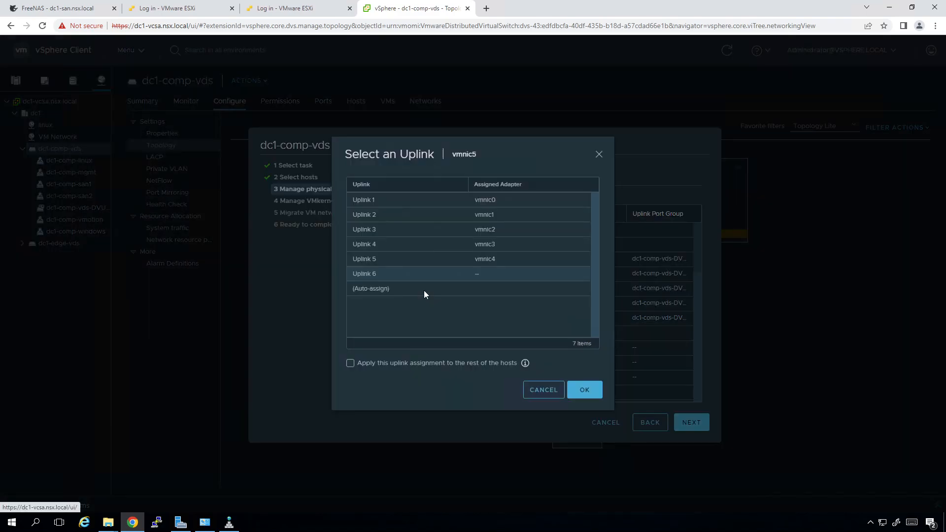
{"action": "left_click", "coordinate": [387, 364]}
{"action": "left_click", "coordinate": [584, 393]}
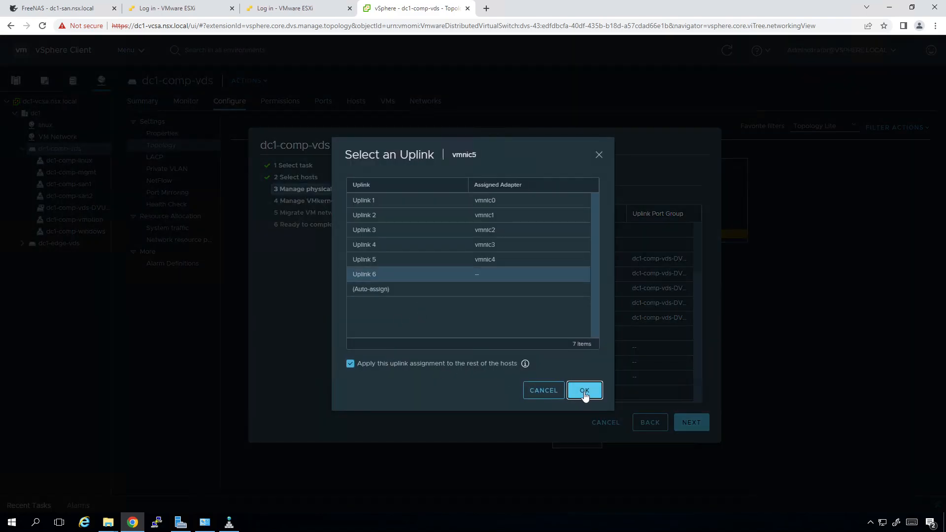
{"action": "scroll", "coordinate": [576, 359], "scroll_direction": "down", "scroll_amount": 5}
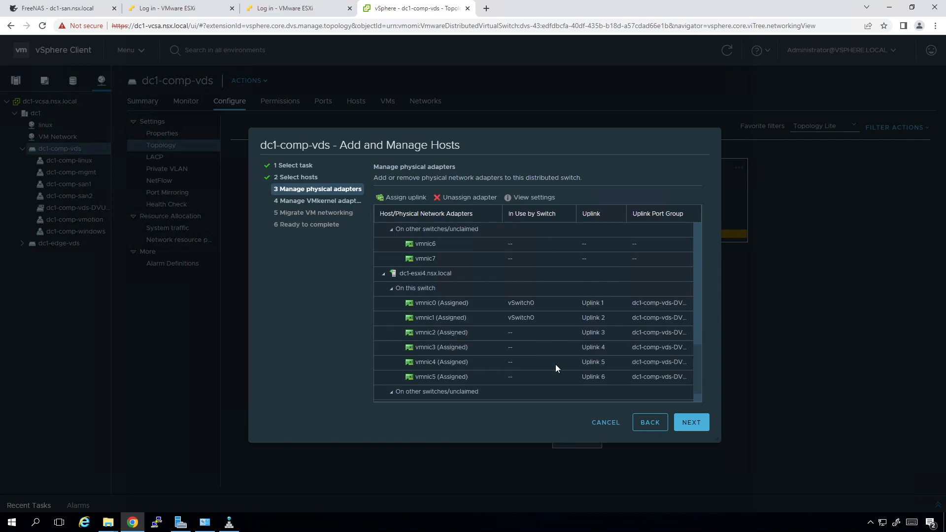
{"action": "scroll", "coordinate": [544, 372], "scroll_direction": "down", "scroll_amount": 4}
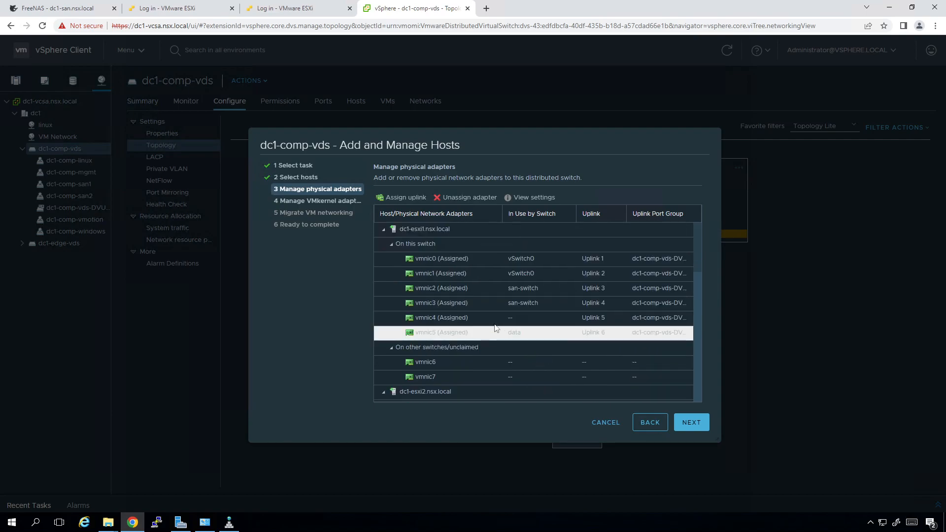
{"action": "scroll", "coordinate": [443, 379], "scroll_direction": "down", "scroll_amount": 4}
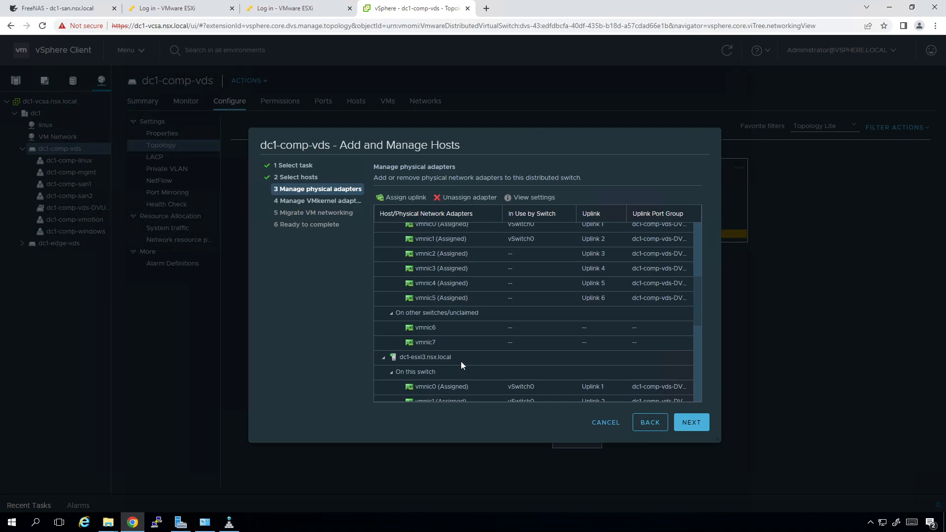
{"action": "scroll", "coordinate": [453, 340], "scroll_direction": "down", "scroll_amount": 5}
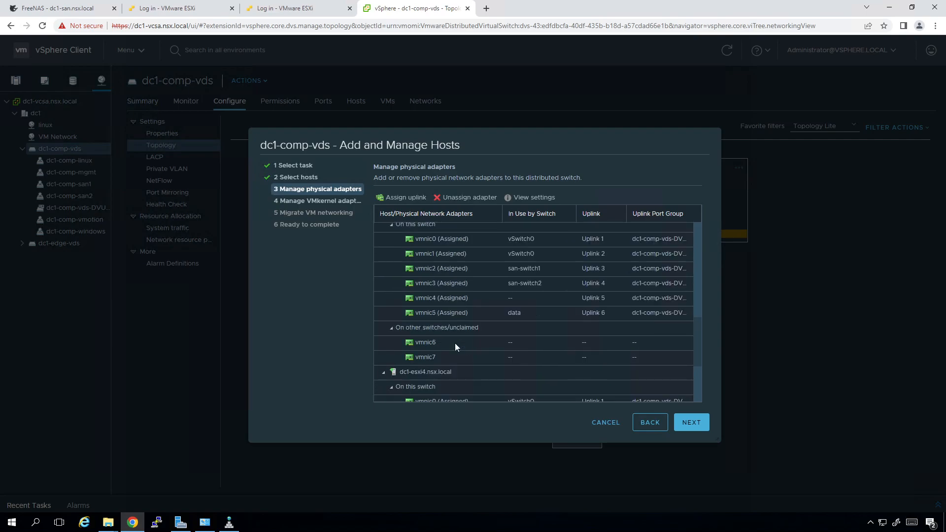
{"action": "scroll", "coordinate": [454, 362], "scroll_direction": "down", "scroll_amount": 1}
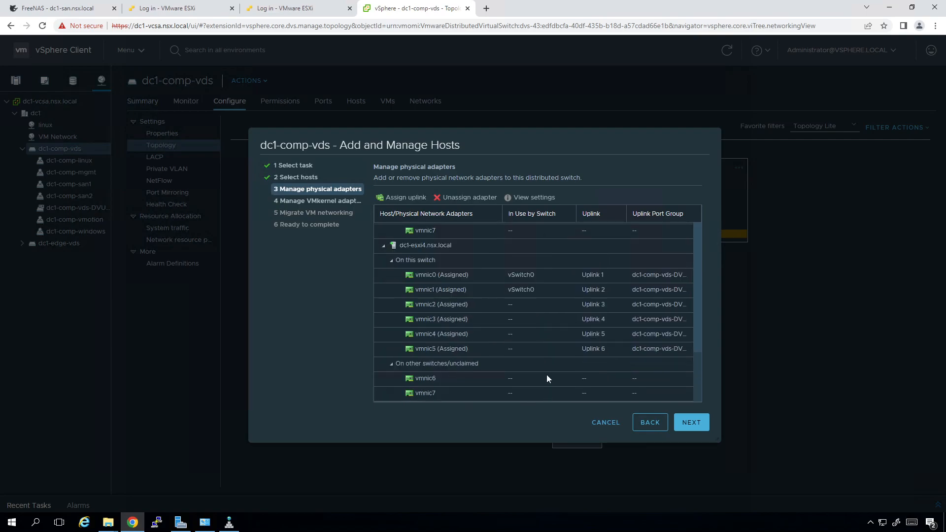
Migrate vmk0 to dc1-comp-mgmt on all hosts
{"action": "left_click", "coordinate": [702, 421]}
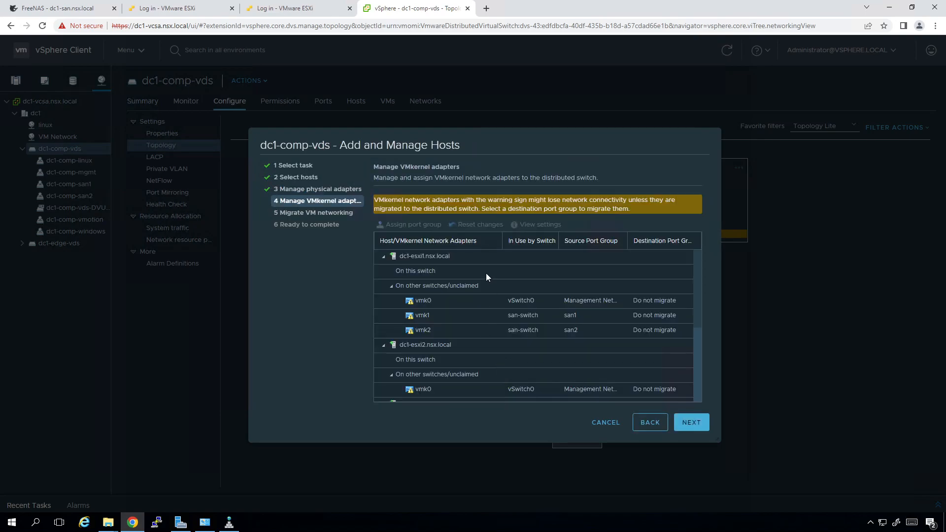
{"action": "left_click", "coordinate": [433, 299]}
{"action": "left_click", "coordinate": [420, 226]}
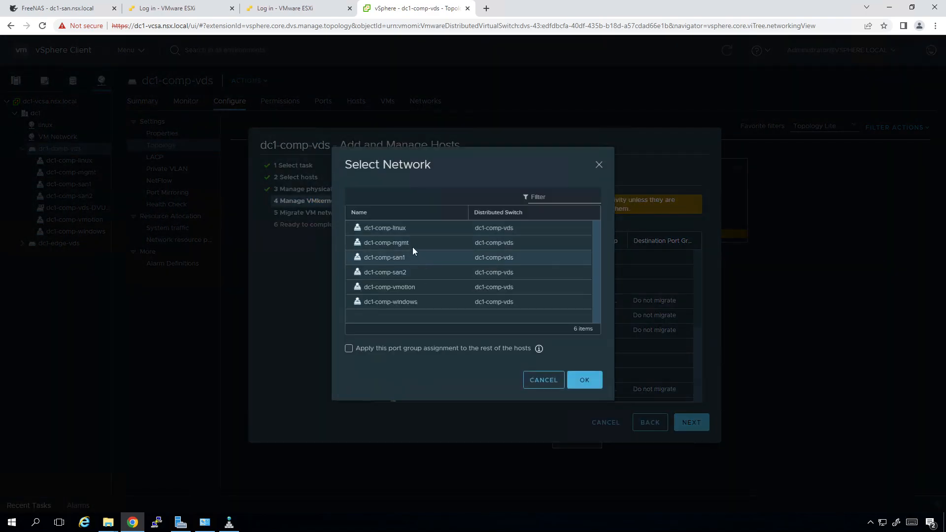
{"action": "left_click", "coordinate": [413, 243]}
{"action": "left_click", "coordinate": [426, 351]}
{"action": "left_click", "coordinate": [589, 381]}
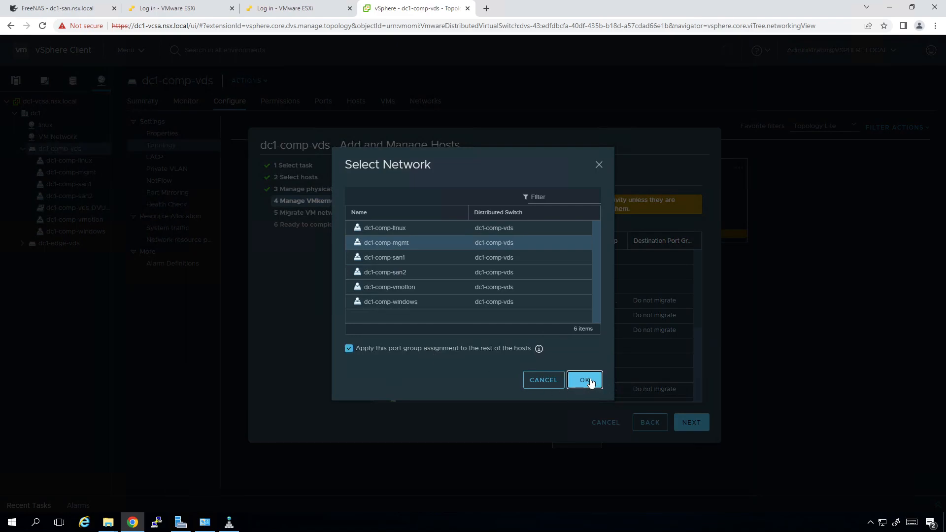
Migrate vmk1 to dc1-comp-san1 on all hosts
{"action": "left_click", "coordinate": [418, 316]}
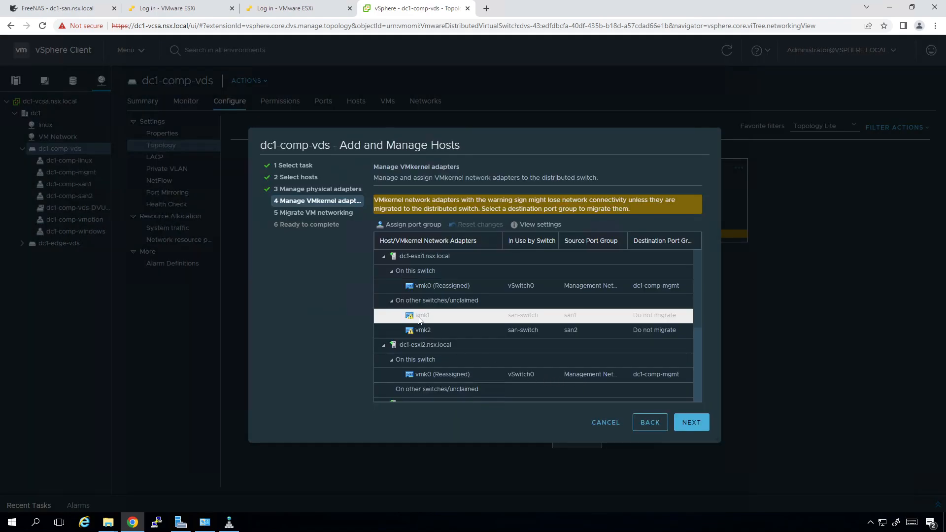
{"action": "left_click", "coordinate": [417, 224]}
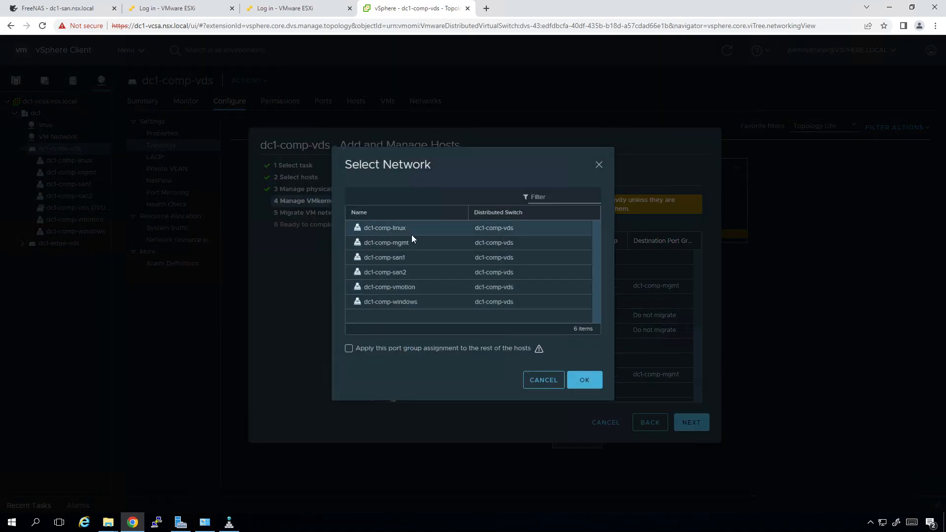
{"action": "left_click", "coordinate": [411, 256]}
{"action": "left_click", "coordinate": [423, 348]}
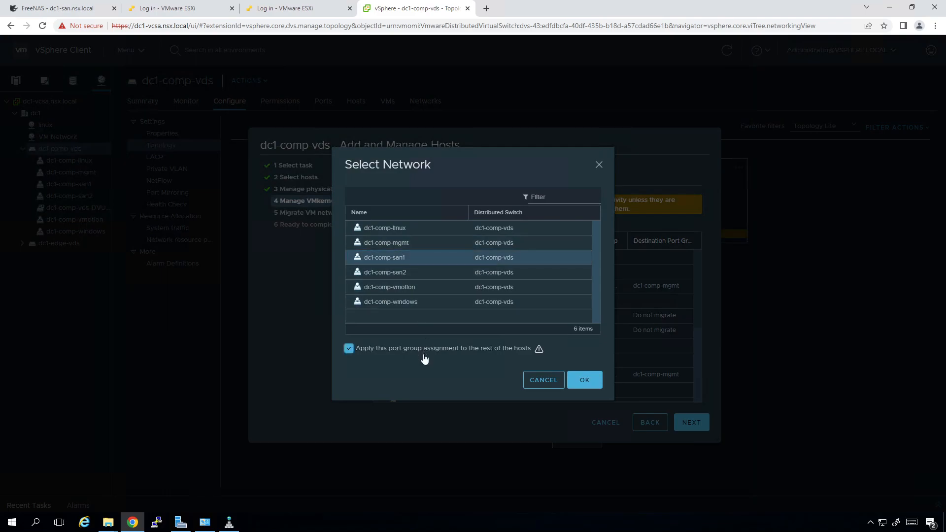
{"action": "left_click", "coordinate": [584, 380]}
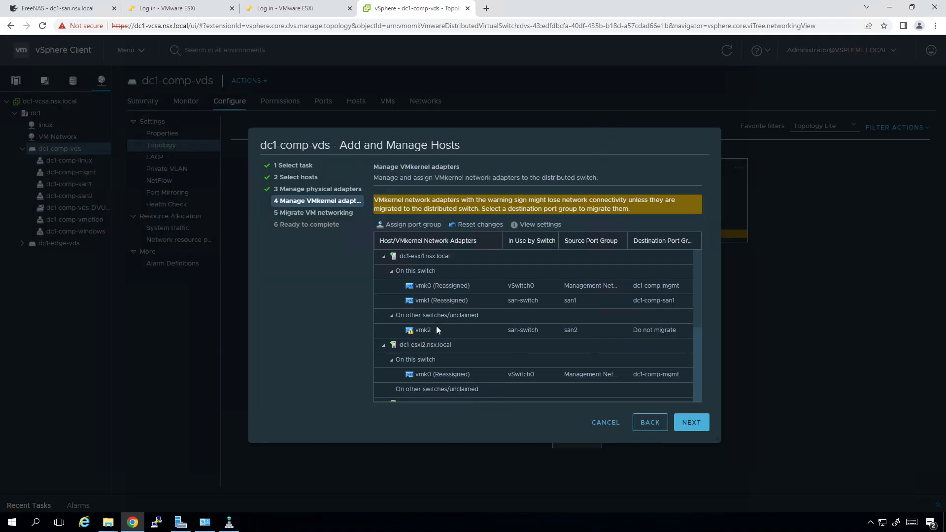
Migrate vmk2 to dc1-comp-san2 on all hosts
{"action": "left_click", "coordinate": [436, 328]}
{"action": "left_click", "coordinate": [414, 224]}
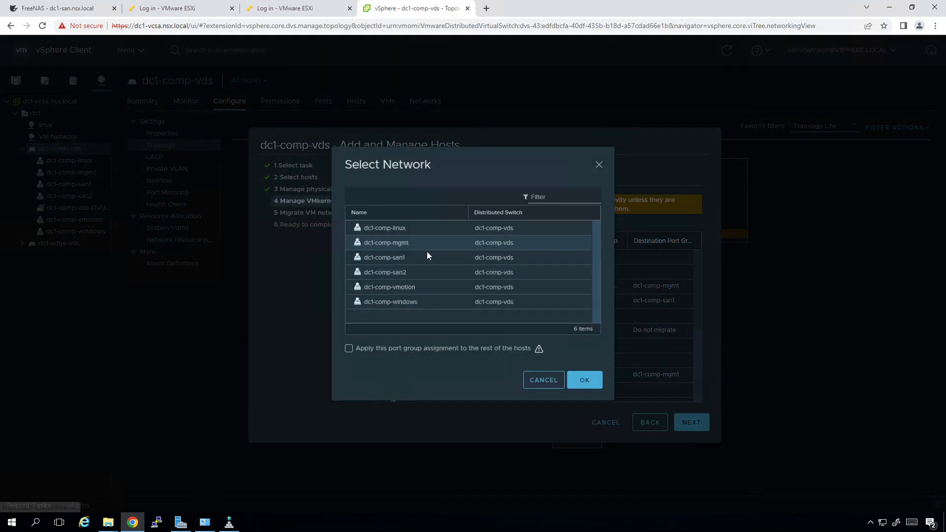
{"action": "left_click", "coordinate": [418, 271]}
{"action": "left_click", "coordinate": [416, 350]}
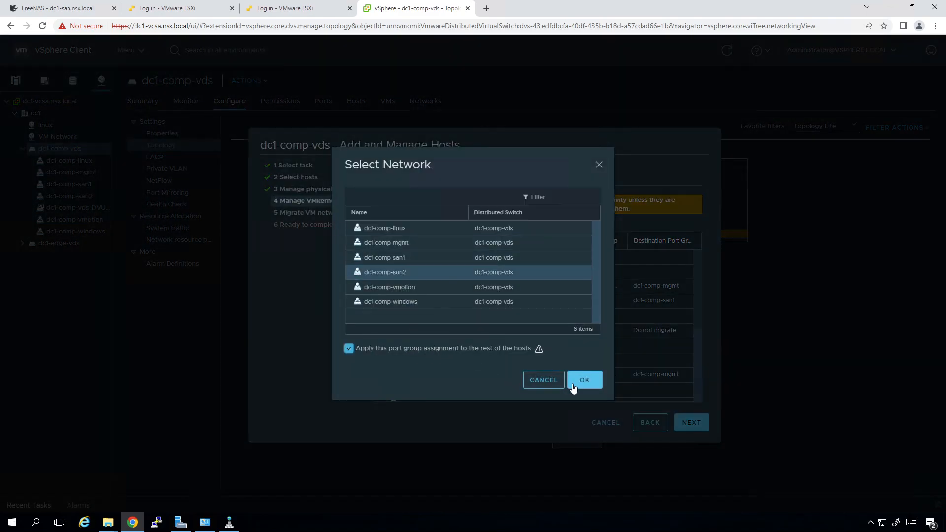
{"action": "left_click", "coordinate": [573, 387]}
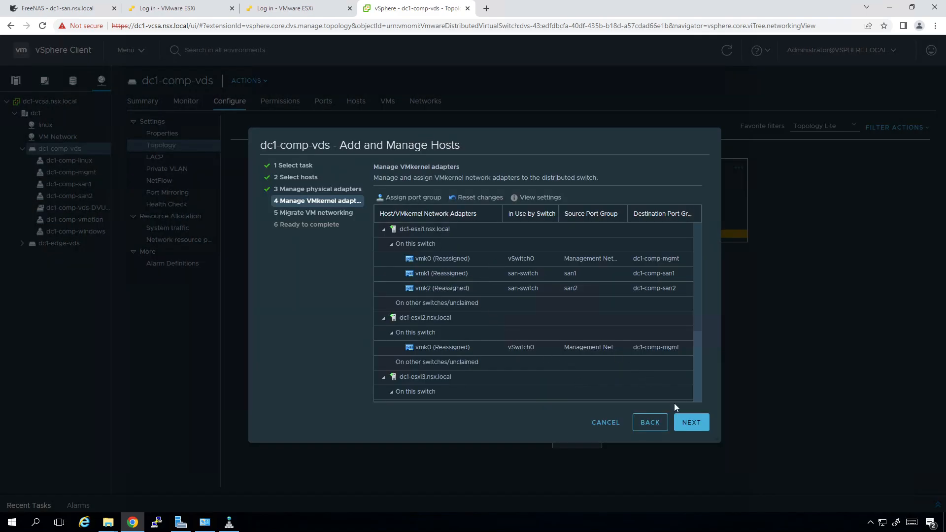
Send linux1's Network adapter 1 to dc1-comp-linux and finish the wizard
{"action": "left_click", "coordinate": [689, 425]}
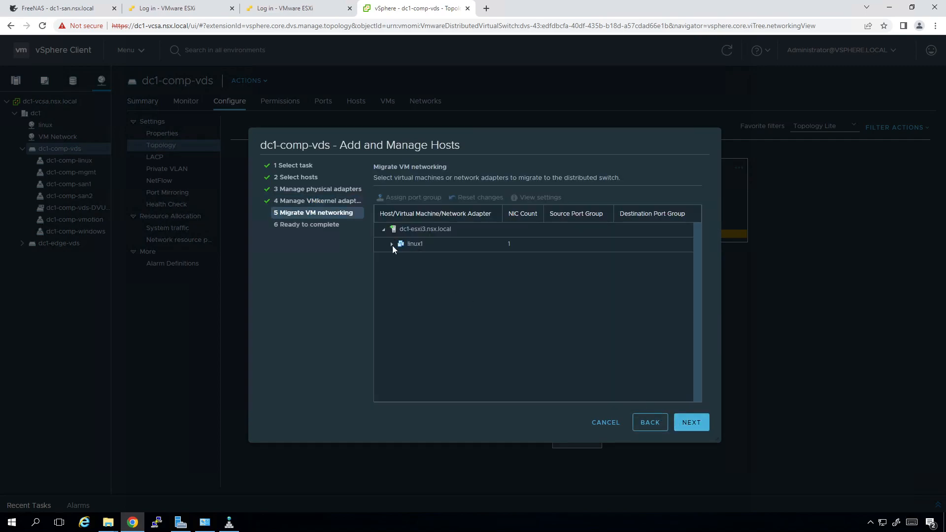
{"action": "left_click", "coordinate": [391, 245]}
{"action": "left_click", "coordinate": [415, 261]}
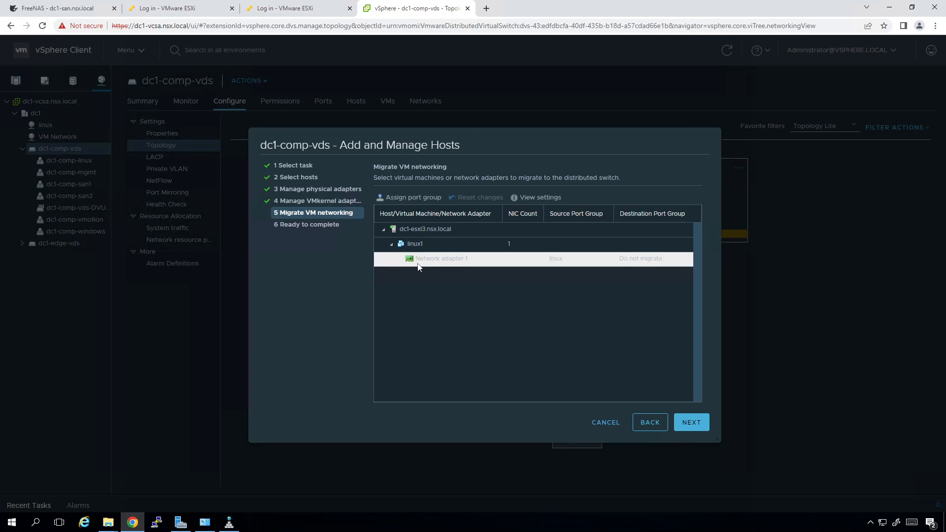
{"action": "left_click", "coordinate": [411, 199]}
{"action": "left_click", "coordinate": [412, 241]}
{"action": "left_click", "coordinate": [596, 367]}
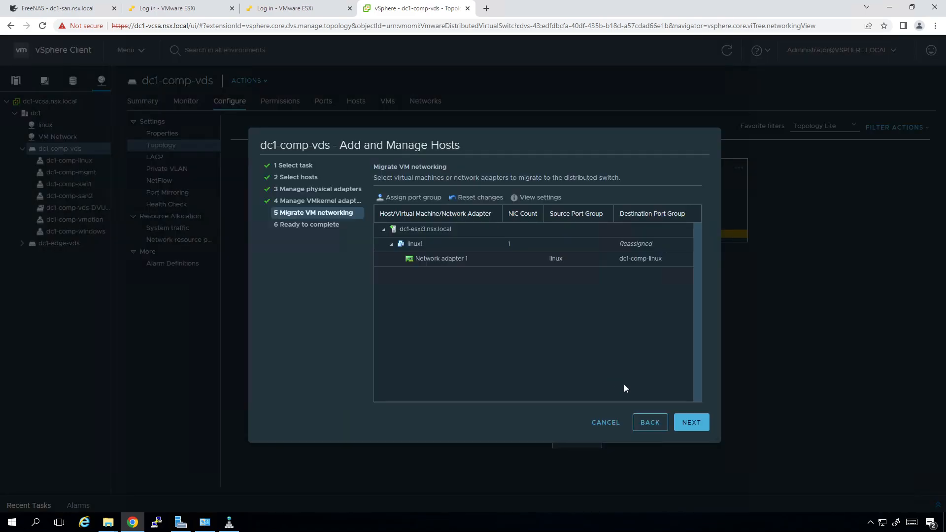
{"action": "left_click", "coordinate": [696, 426]}
{"action": "left_click", "coordinate": [698, 427]}
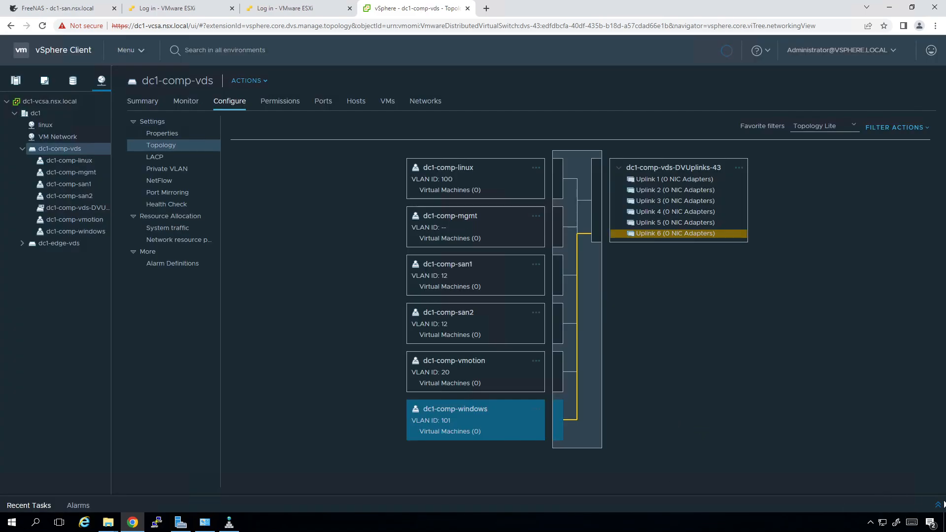
Check Recent Tasks, then view dc1-esxi1's virtual switches under Configure
{"action": "left_click", "coordinate": [938, 504]}
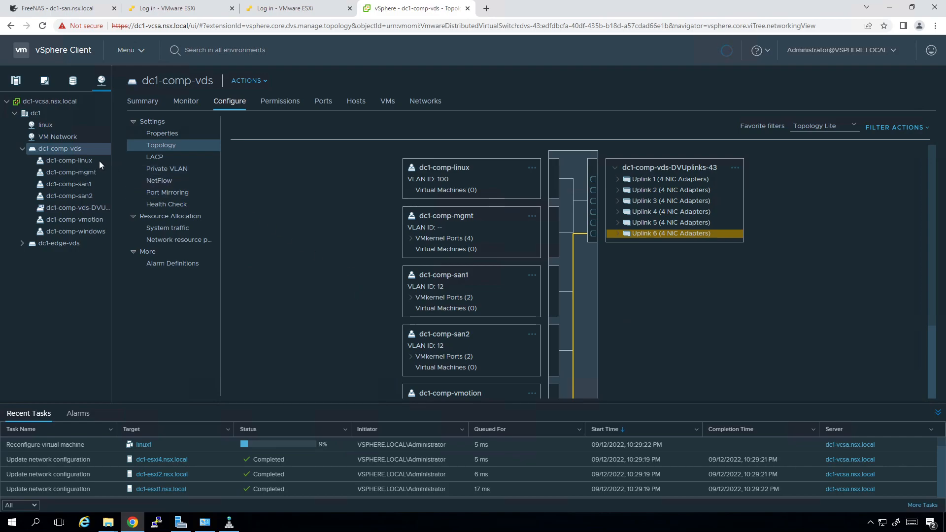
{"action": "left_click", "coordinate": [16, 80]}
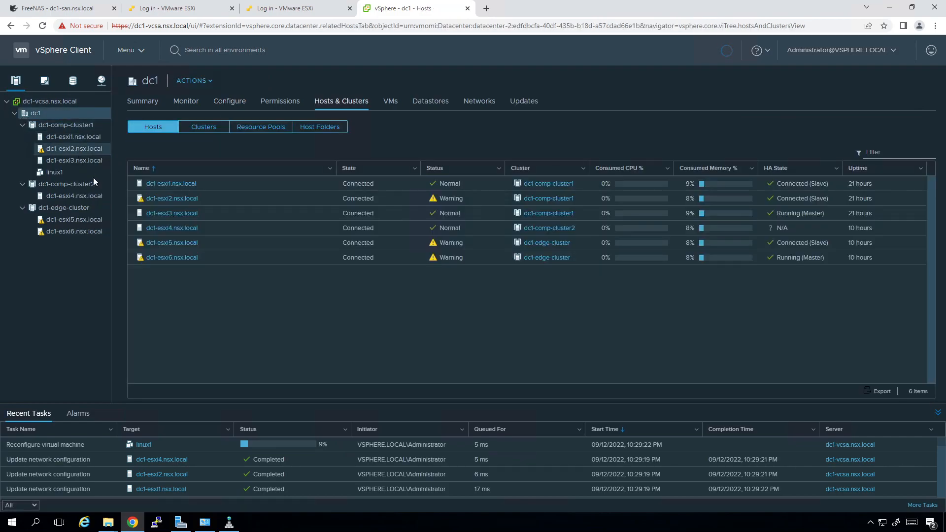
{"action": "left_click", "coordinate": [86, 137]}
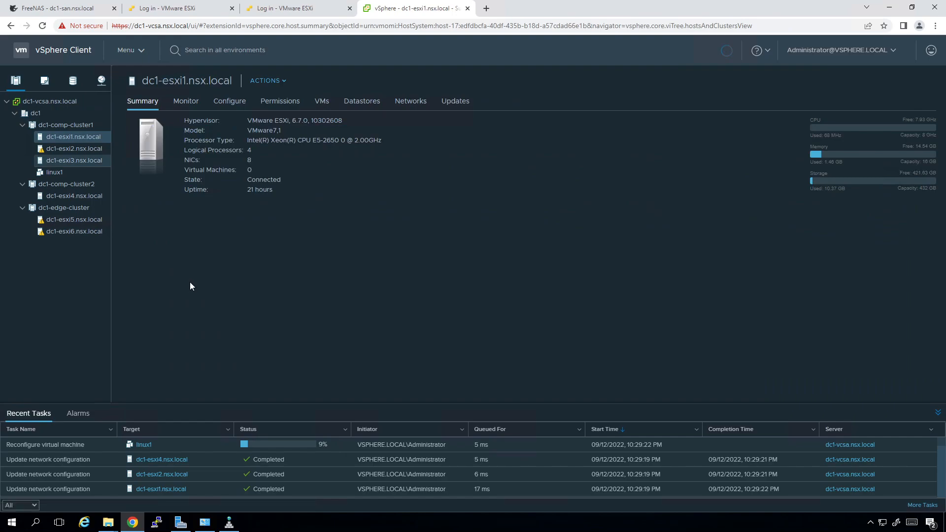
{"action": "left_click", "coordinate": [230, 101]}
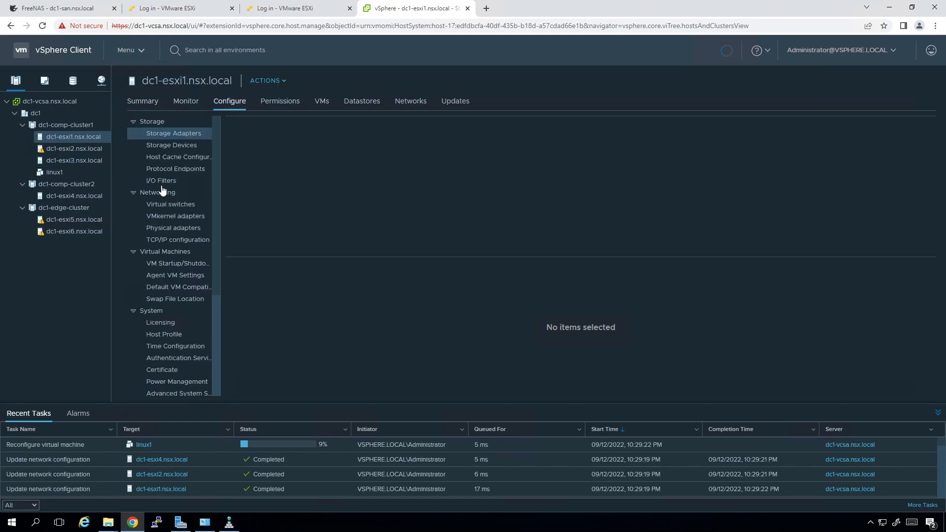
{"action": "left_click", "coordinate": [169, 204]}
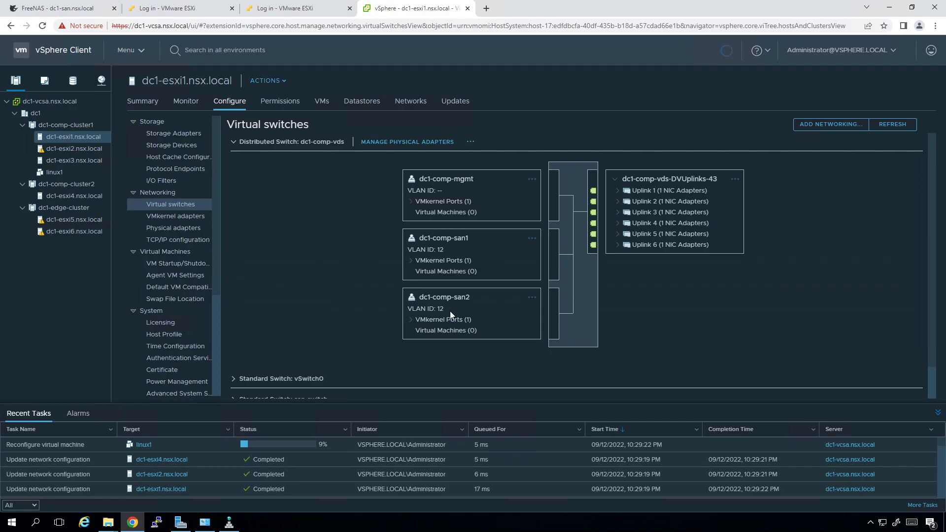
Expand vSwitch0, san-switch and data to confirm the standard switches are empty
{"action": "scroll", "coordinate": [450, 311], "scroll_direction": "down", "scroll_amount": 1}
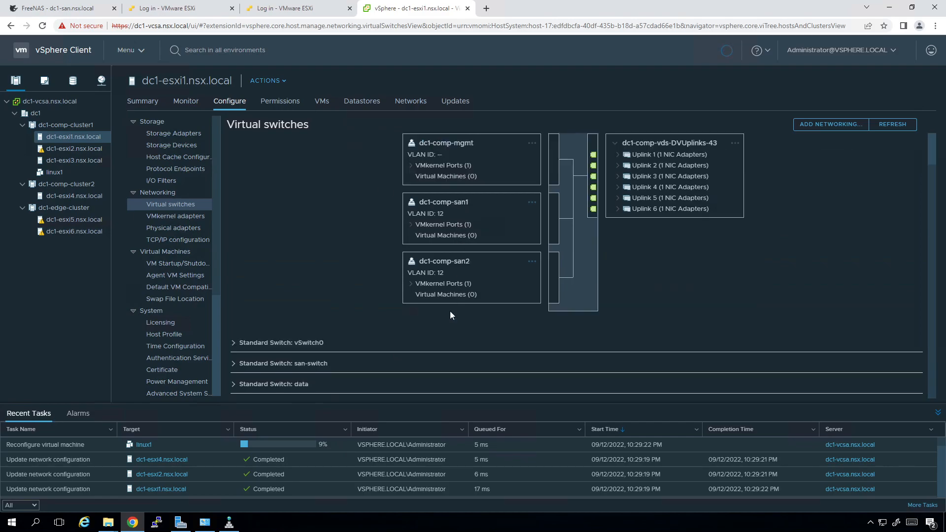
{"action": "left_click", "coordinate": [235, 345]}
{"action": "scroll", "coordinate": [655, 347], "scroll_direction": "down", "scroll_amount": 4}
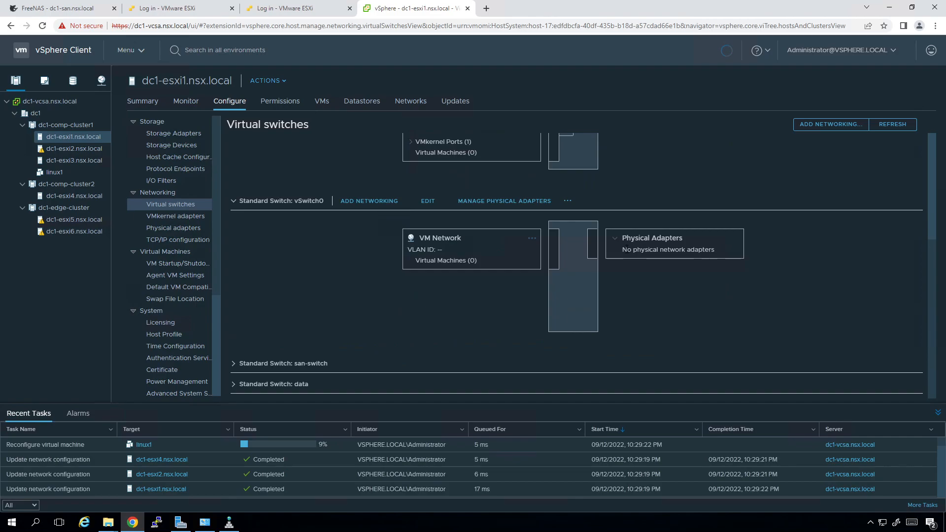
{"action": "left_click", "coordinate": [232, 364]}
{"action": "scroll", "coordinate": [501, 318], "scroll_direction": "down", "scroll_amount": 4}
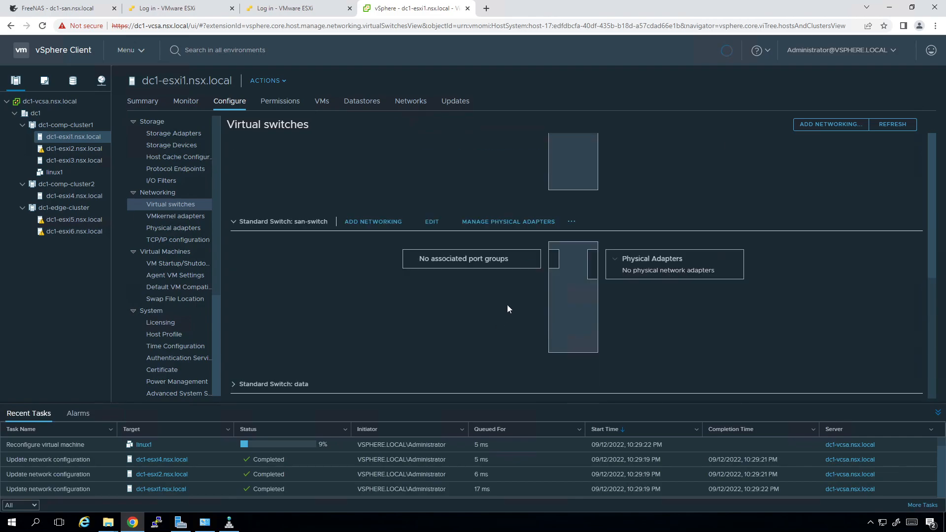
{"action": "left_click", "coordinate": [234, 384]}
{"action": "scroll", "coordinate": [501, 339], "scroll_direction": "down", "scroll_amount": 3}
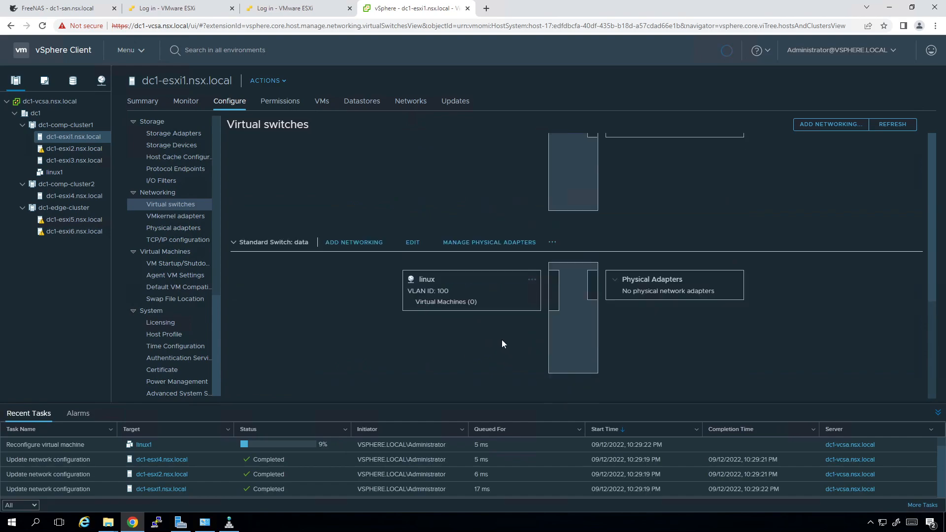
{"action": "scroll", "coordinate": [501, 340], "scroll_direction": "up", "scroll_amount": 5}
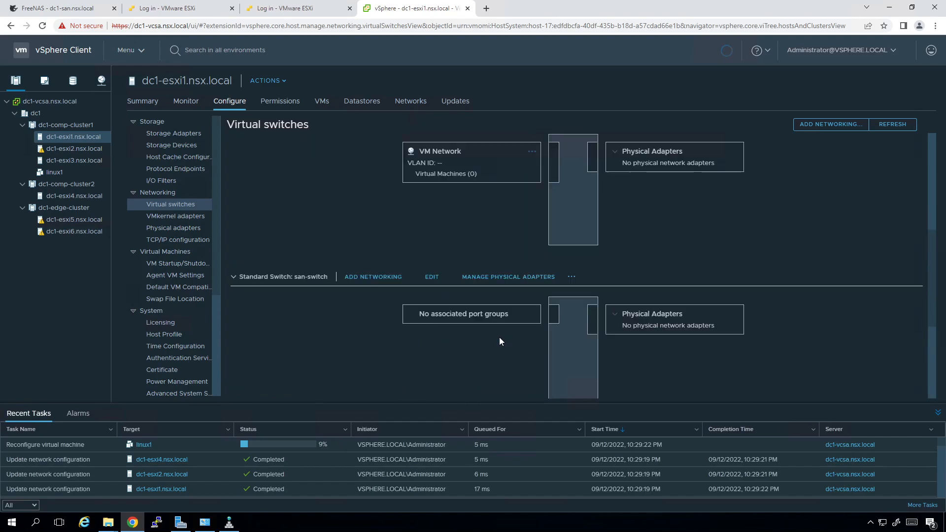
{"action": "scroll", "coordinate": [498, 337], "scroll_direction": "up", "scroll_amount": 2}
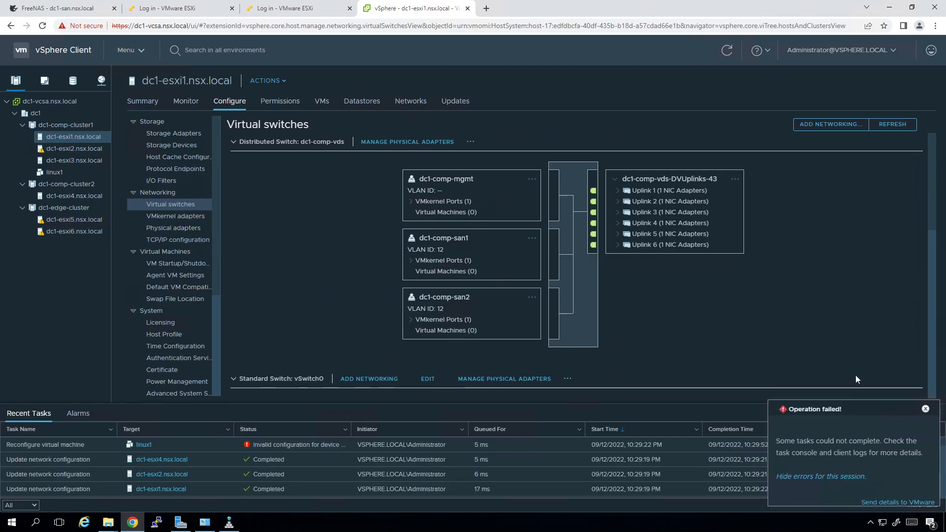
Dismiss the failure notice and open Edit Settings for the linux1 VM
{"action": "left_click", "coordinate": [924, 410]}
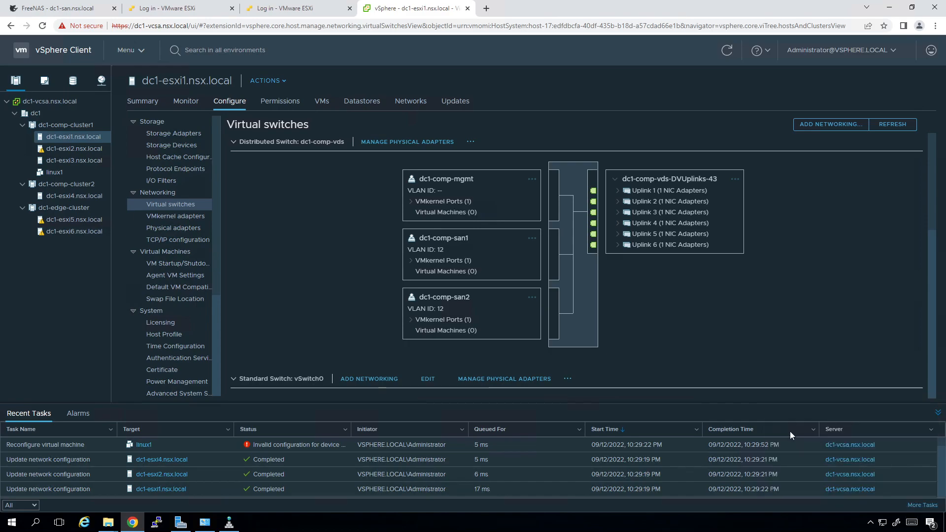
{"action": "left_click", "coordinate": [63, 172]}
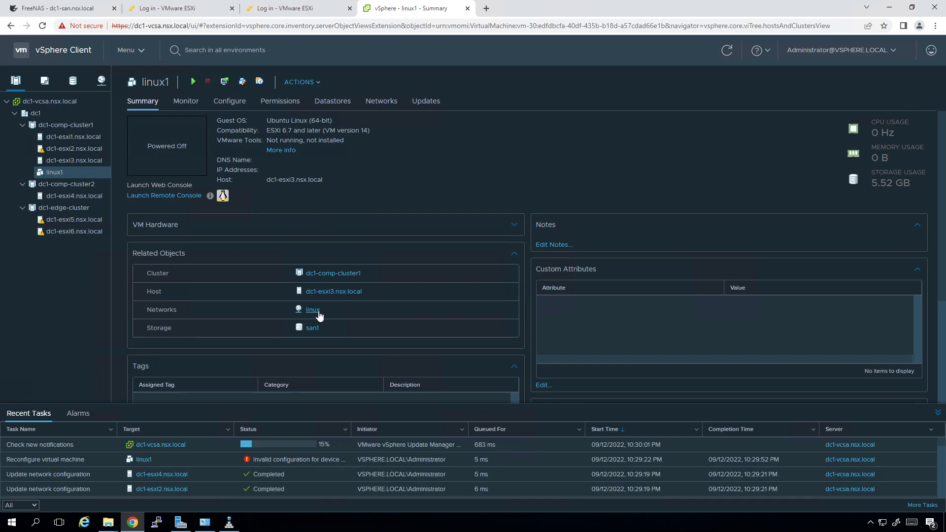
{"action": "left_click", "coordinate": [303, 82]}
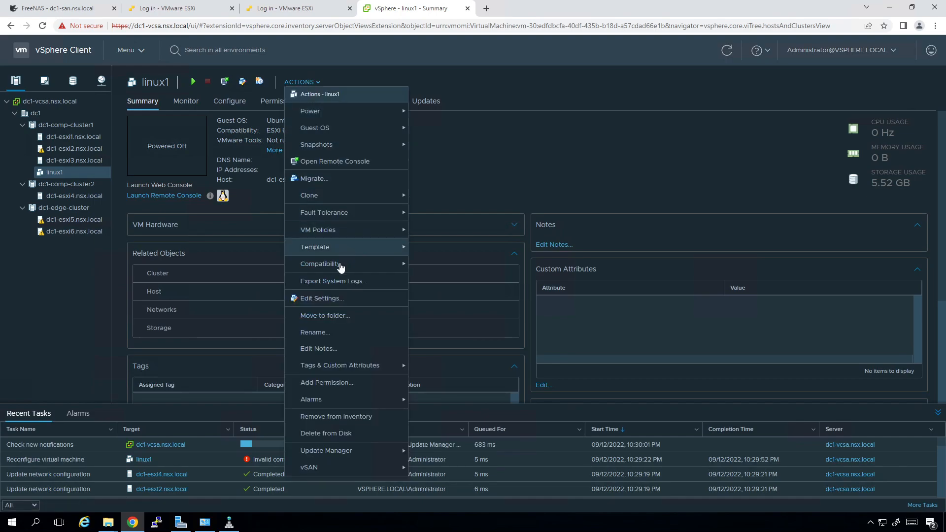
{"action": "left_click", "coordinate": [332, 303]}
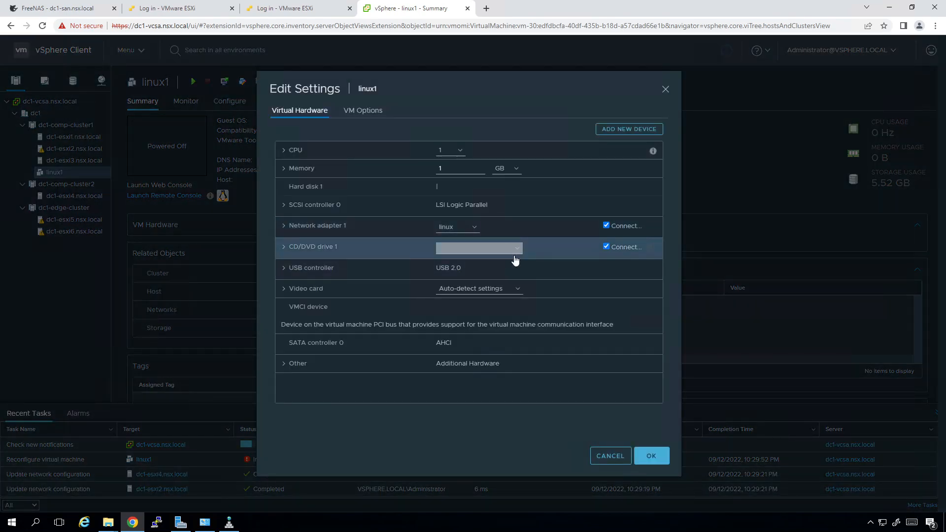
Set Network adapter 1 to dc1-comp-linux, disconnect the CD/DVD drive, and save
{"action": "left_click", "coordinate": [457, 227]}
{"action": "left_click", "coordinate": [462, 247]}
{"action": "left_click", "coordinate": [457, 250]}
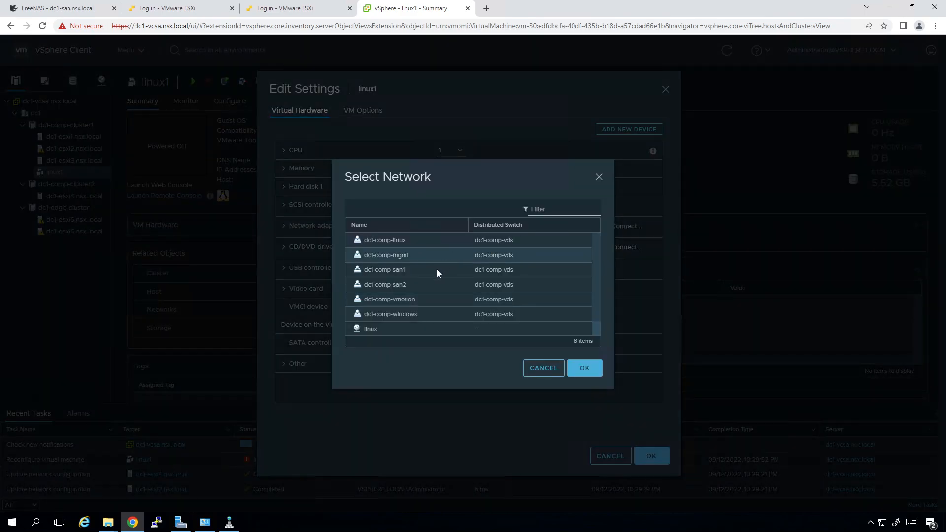
{"action": "scroll", "coordinate": [401, 315], "scroll_direction": "down", "scroll_amount": 1}
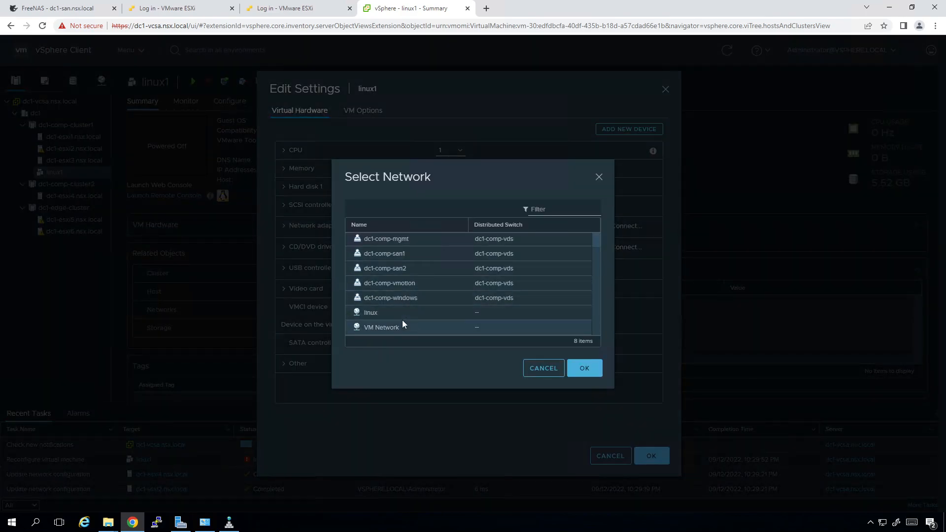
{"action": "scroll", "coordinate": [402, 320], "scroll_direction": "up", "scroll_amount": 1}
{"action": "left_click", "coordinate": [418, 242]}
{"action": "left_click", "coordinate": [582, 375]}
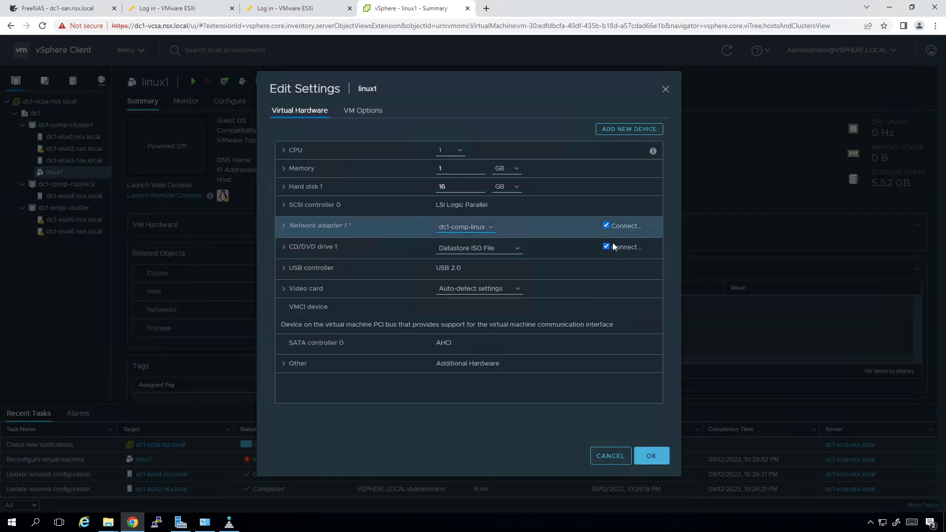
{"action": "left_click", "coordinate": [606, 246]}
{"action": "left_click", "coordinate": [644, 454]}
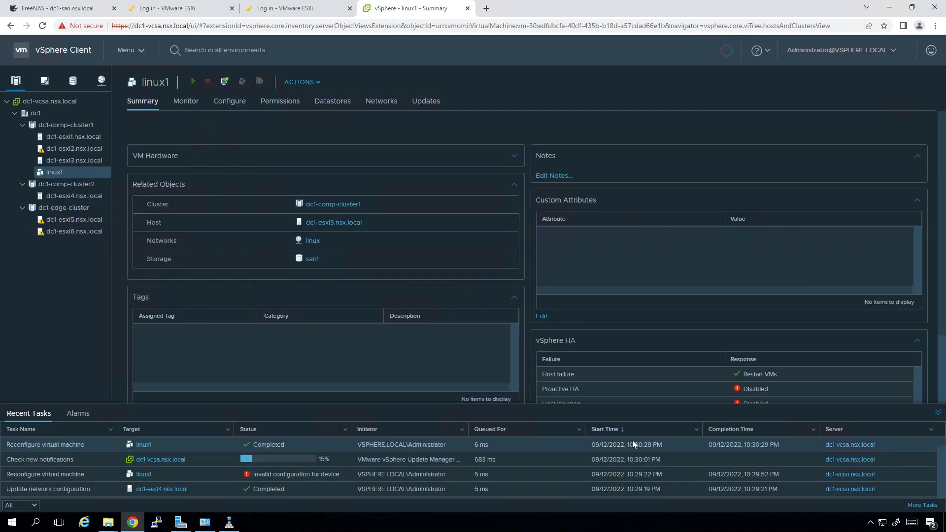